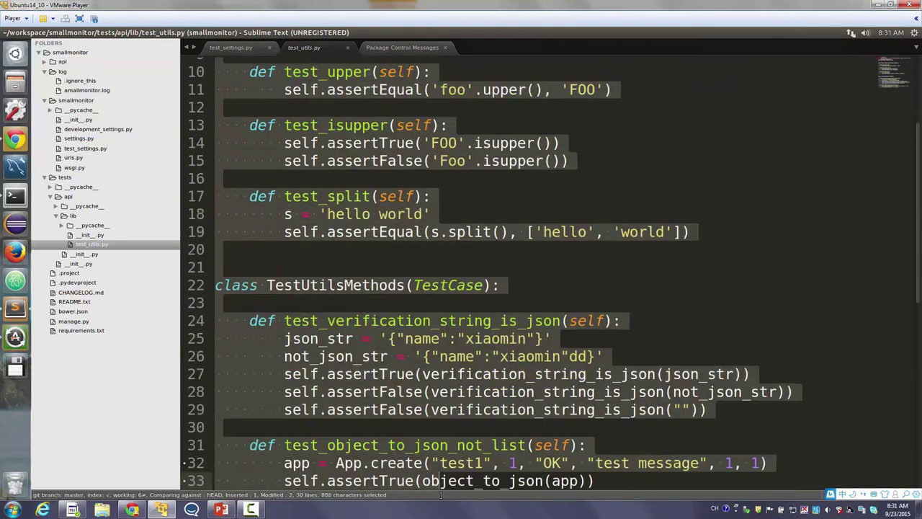
# Review the TestStringMethods and TestUtilsMethods test classes in test_utils.py.
pyautogui.tripleClick(447, 445)
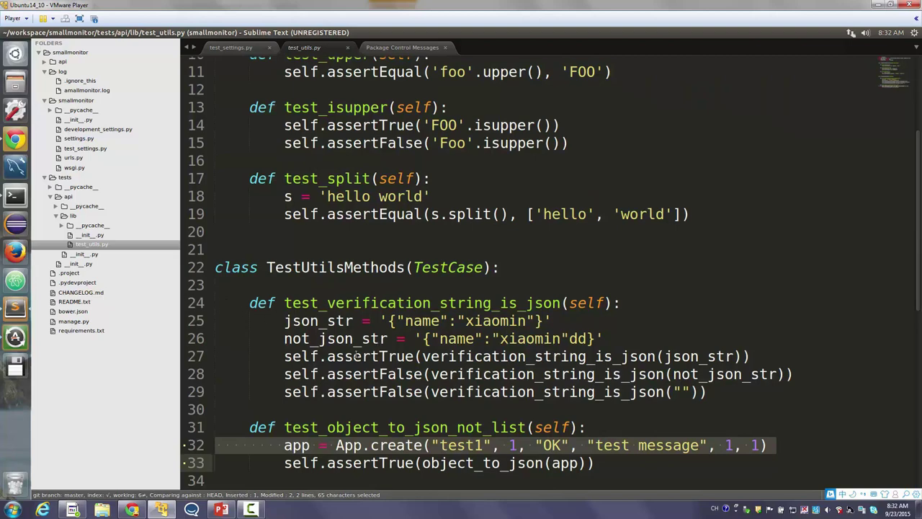
pyautogui.scroll(2, 356, 354)
pyautogui.scroll(2, 348, 355)
pyautogui.moveTo(347, 136); pyautogui.dragTo(380, 438)
pyautogui.scroll(-2, 365, 452)
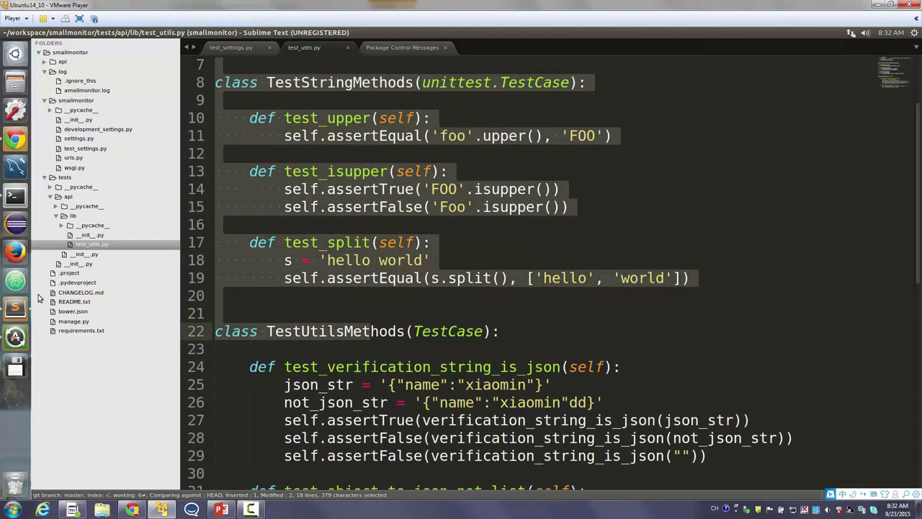
# Open CHANGELOG.md from the project root and review its version entries.
pyautogui.click(85, 295)
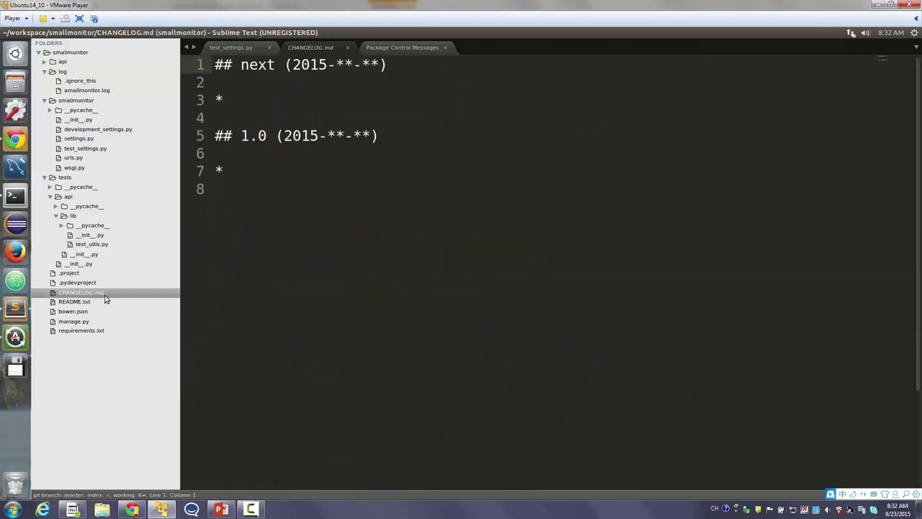
pyautogui.click(448, 298)
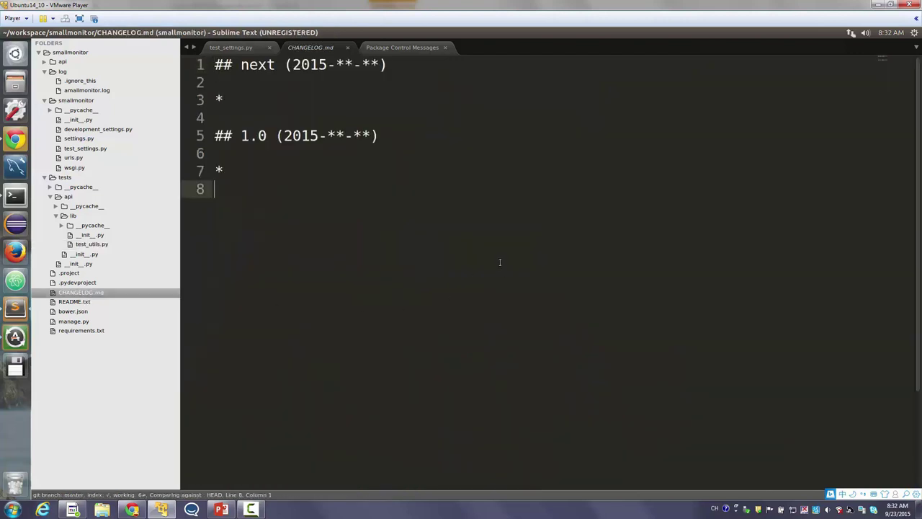
pyautogui.tripleClick(243, 70)
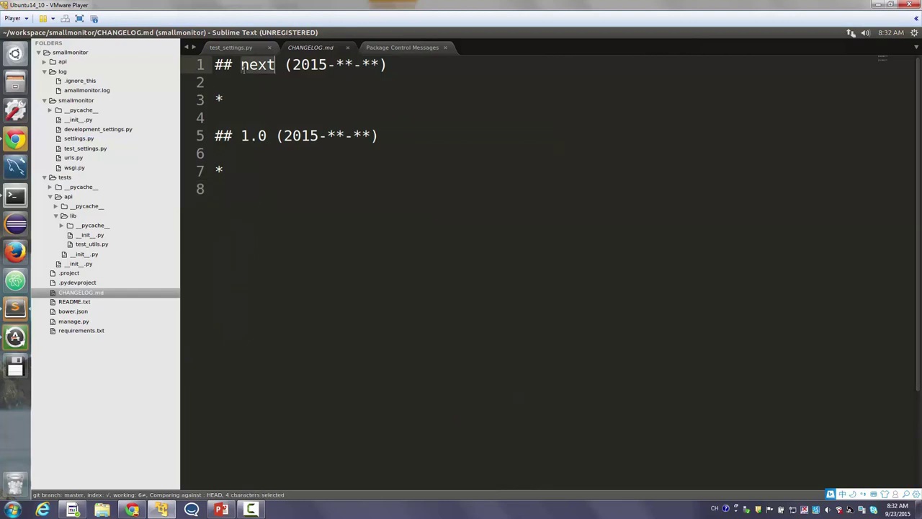
pyautogui.click(328, 97)
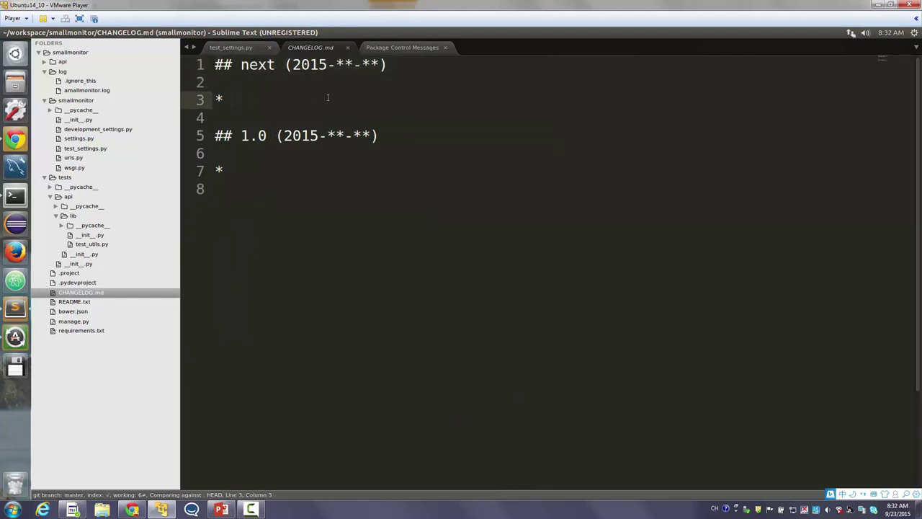
# Open README.txt and review the project setup and Django installation instructions.
pyautogui.click(74, 302)
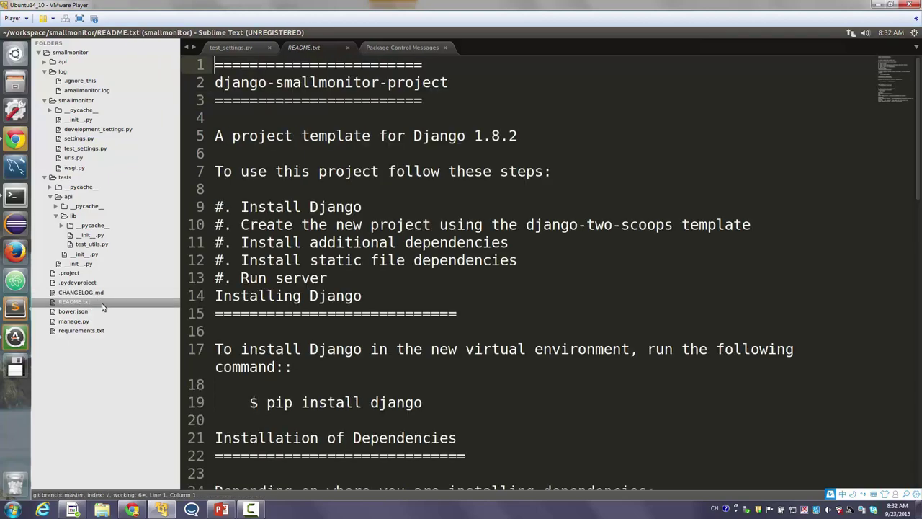
pyautogui.scroll(-8, 315, 261)
pyautogui.scroll(4, 315, 261)
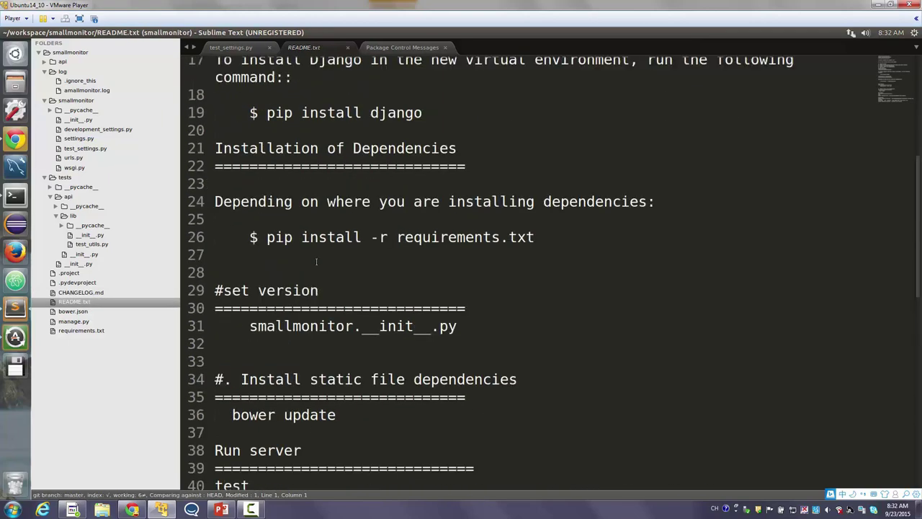
pyautogui.scroll(4, 316, 261)
pyautogui.moveTo(317, 152); pyautogui.dragTo(373, 378)
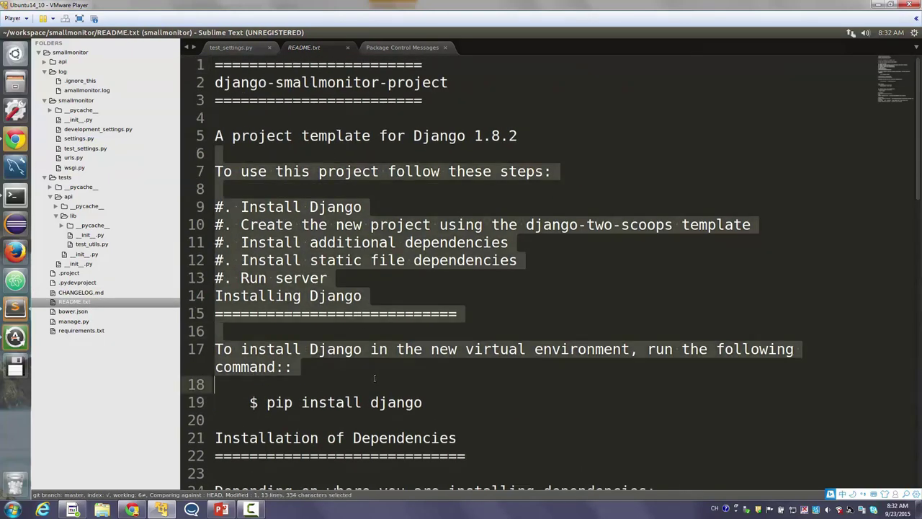
# Review the README's Run server section, covering the test, development and production commands.
pyautogui.scroll(-4, 374, 378)
pyautogui.scroll(-7, 374, 377)
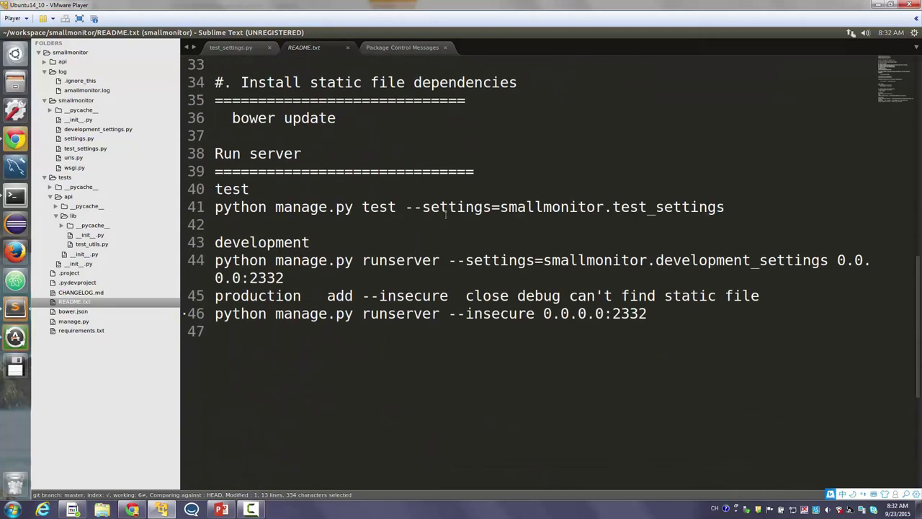
pyautogui.tripleClick(446, 209)
pyautogui.tripleClick(406, 249)
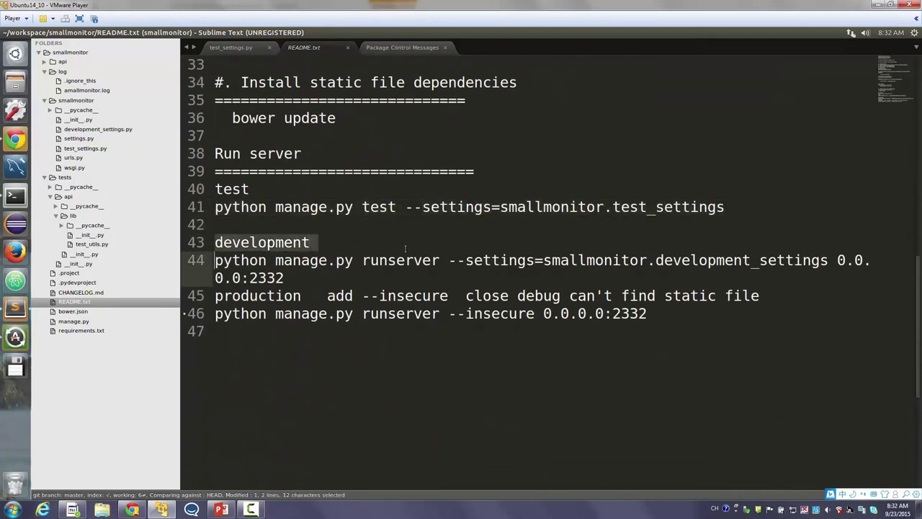
pyautogui.tripleClick(396, 296)
pyautogui.moveTo(396, 297); pyautogui.dragTo(392, 314)
pyautogui.click(392, 324)
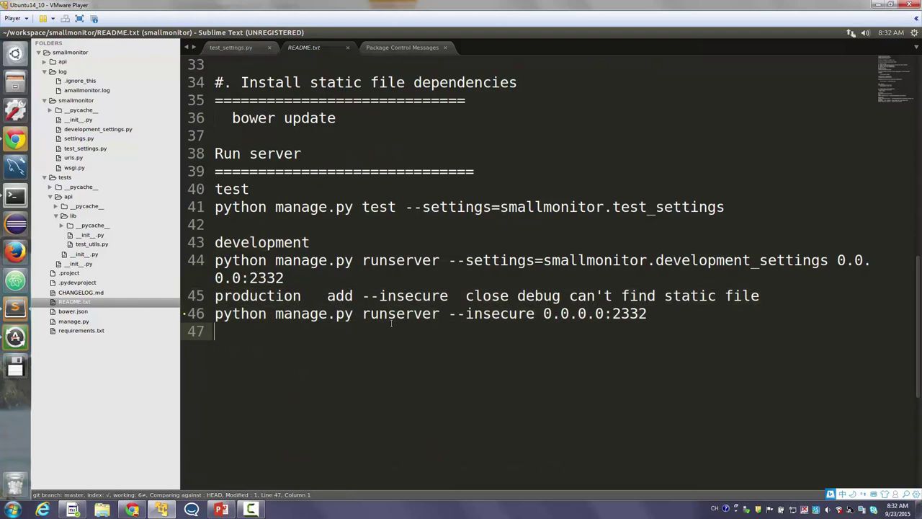
# Open bower.json and review its project metadata and ignore list.
pyautogui.click(117, 312)
pyautogui.tripleClick(352, 295)
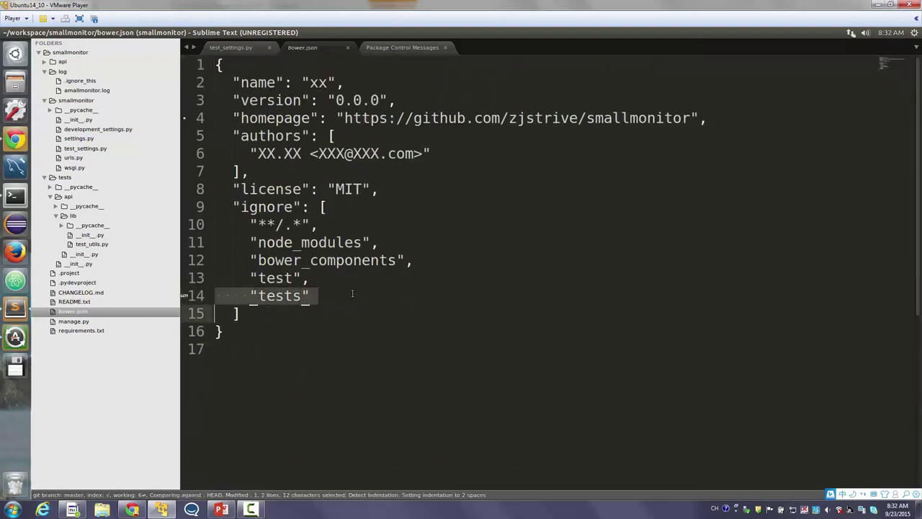
pyautogui.moveTo(216, 65); pyautogui.dragTo(207, 333)
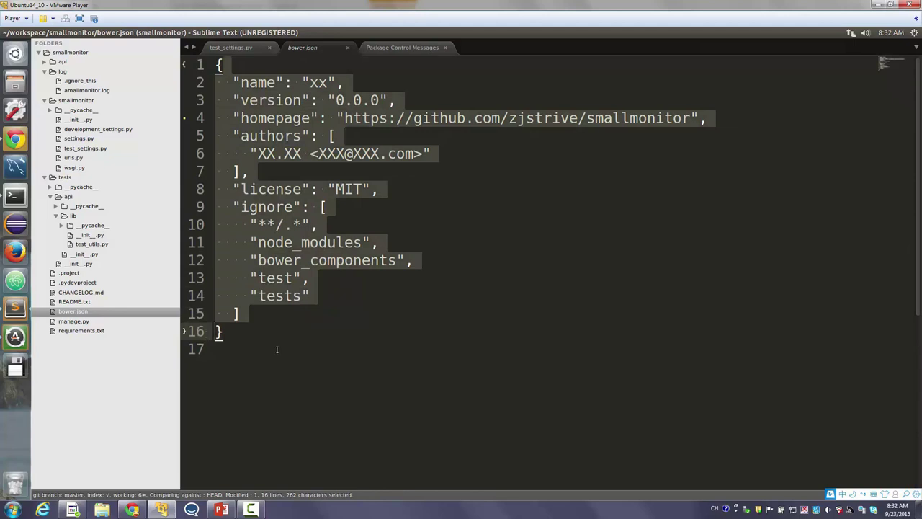
# Look at manage.py, then open requirements.txt and review the listed Python dependencies.
pyautogui.click(81, 322)
pyautogui.click(81, 330)
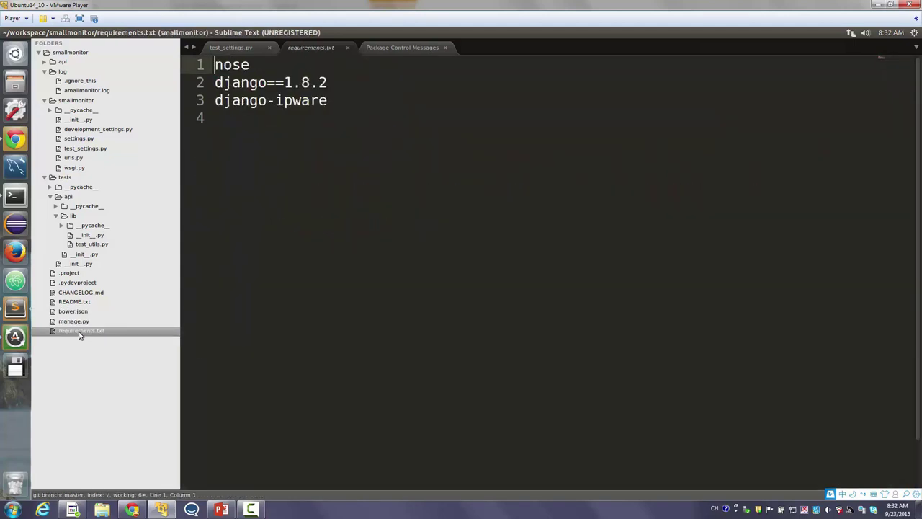
pyautogui.moveTo(217, 118); pyautogui.dragTo(208, 46)
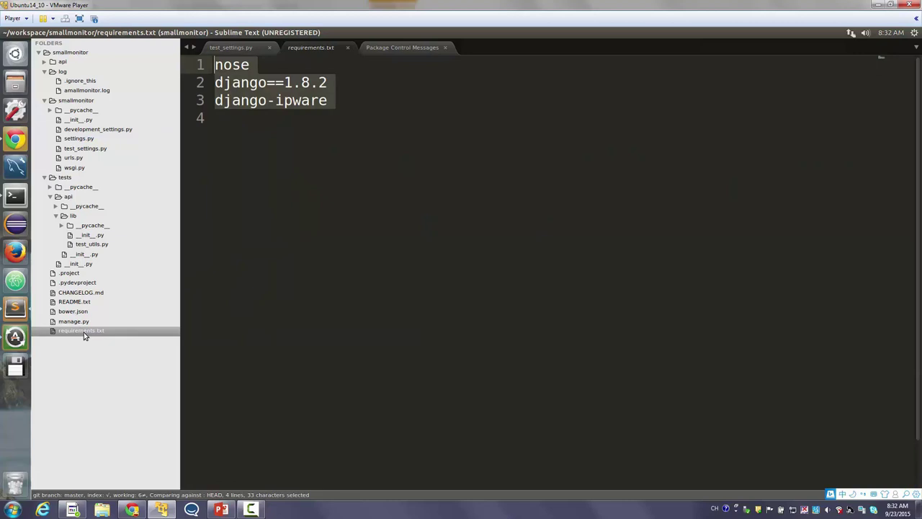
pyautogui.click(414, 309)
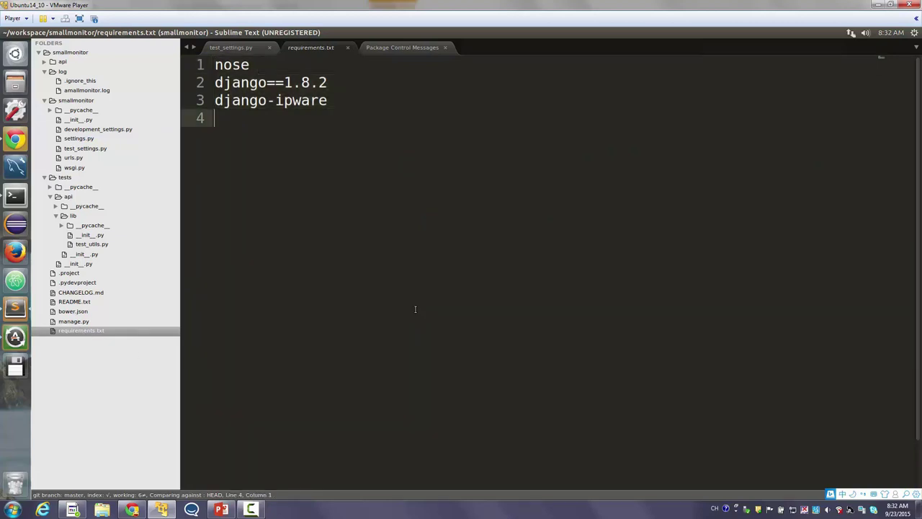
# Switch to Chrome and start a new task from the Jenkins dashboard.
pyautogui.click(17, 138)
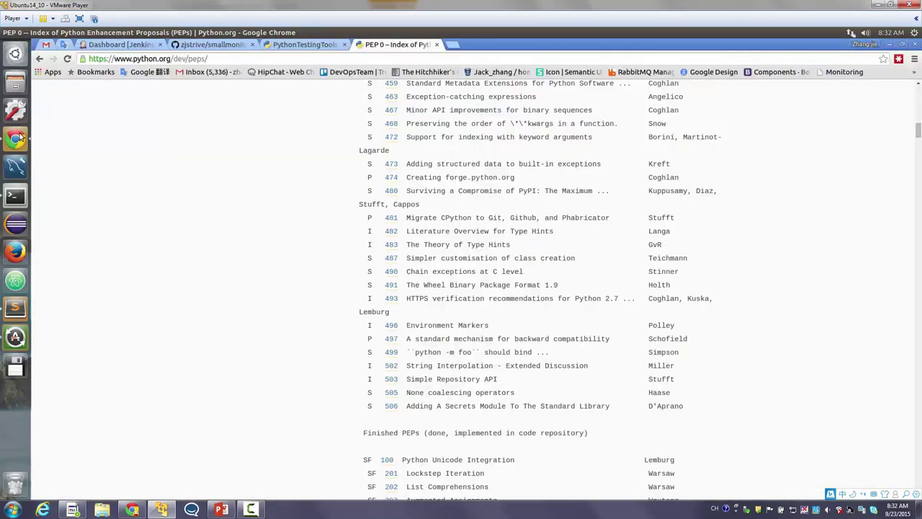
pyautogui.click(101, 46)
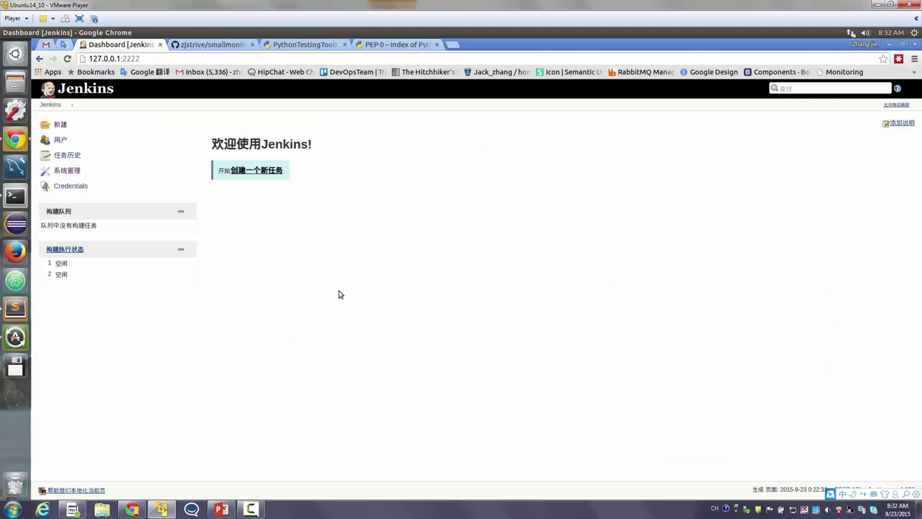
pyautogui.click(263, 171)
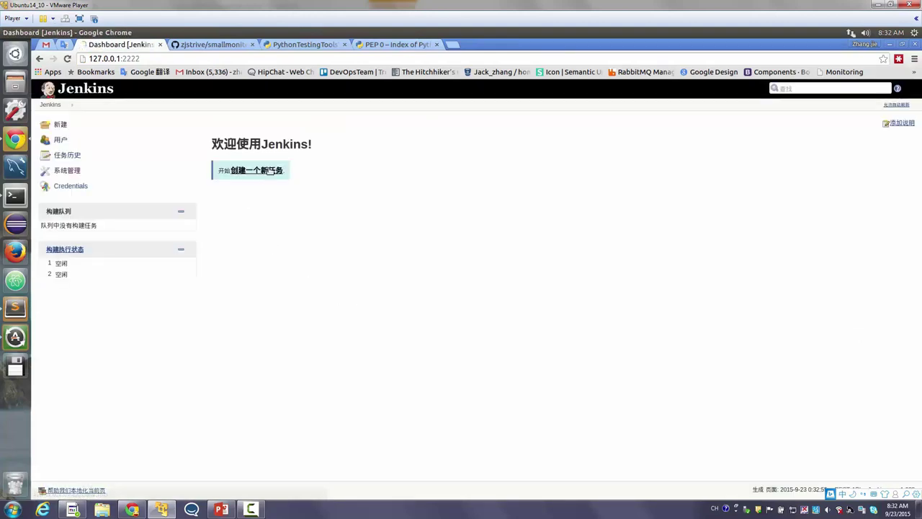
# Create a free-style software project (构建一个自由风格的软件项目) named master_smallmonitor_build.
pyautogui.write('s')
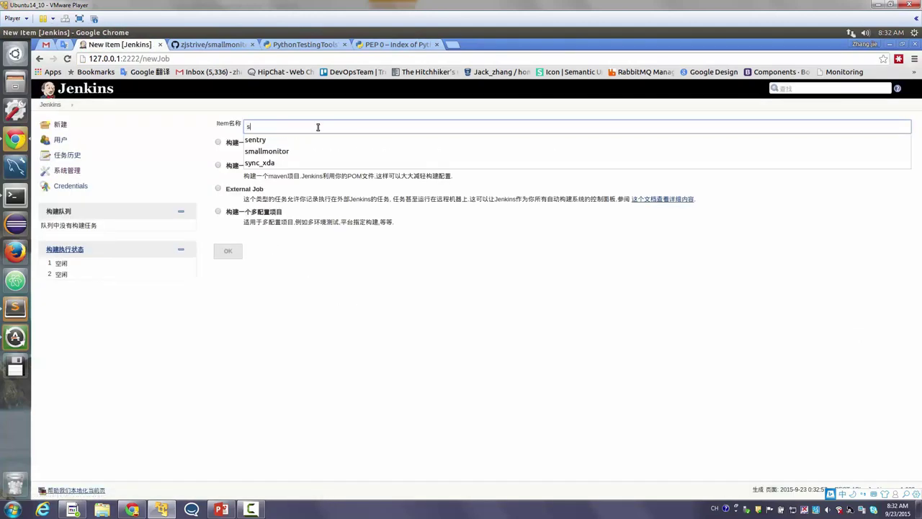
pyautogui.click(298, 152)
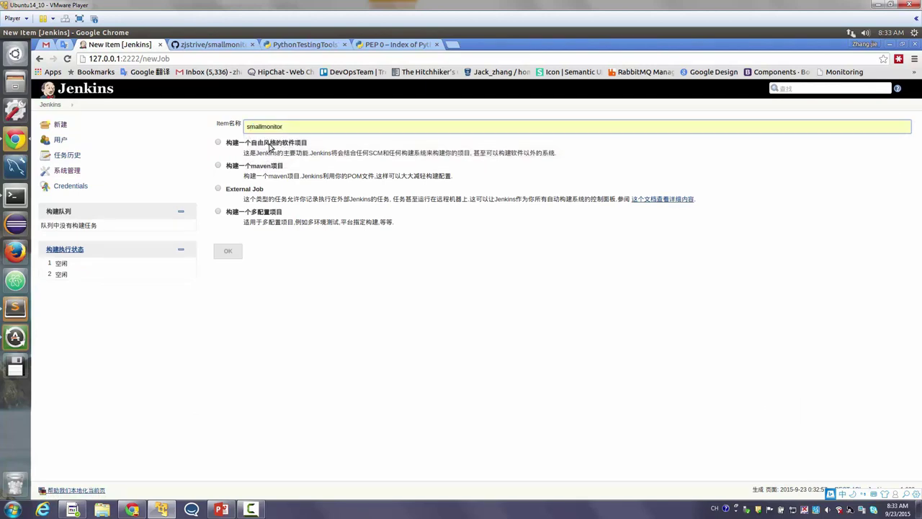
pyautogui.click(247, 126)
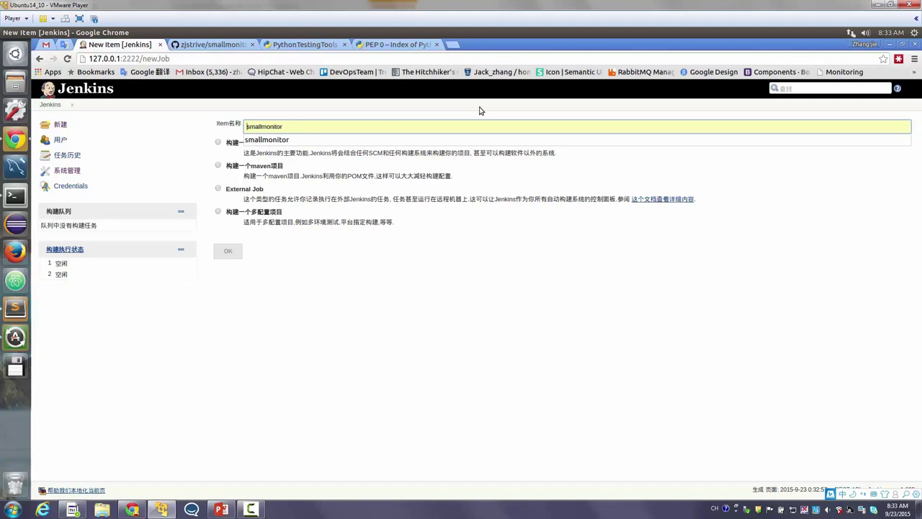
pyautogui.write('master_')
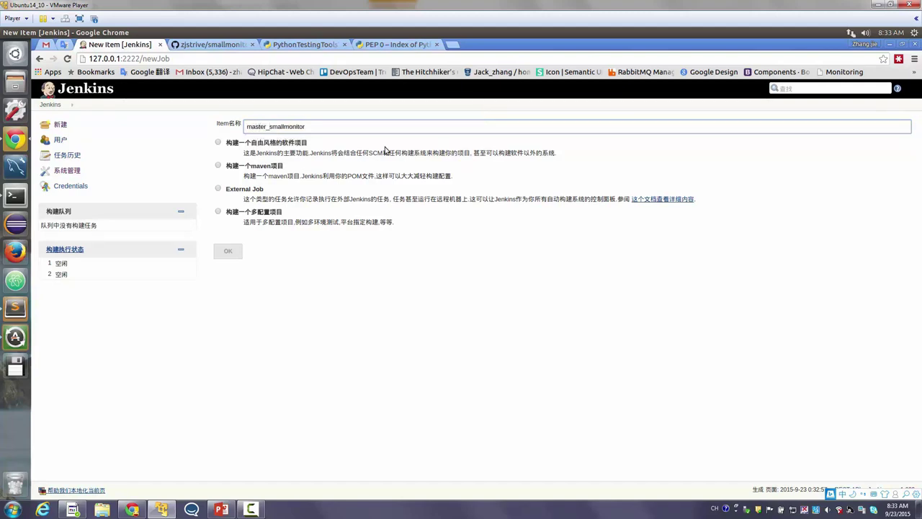
pyautogui.click(391, 131)
pyautogui.press('Down')
pyautogui.press('Return')
pyautogui.click(267, 142)
pyautogui.click(229, 250)
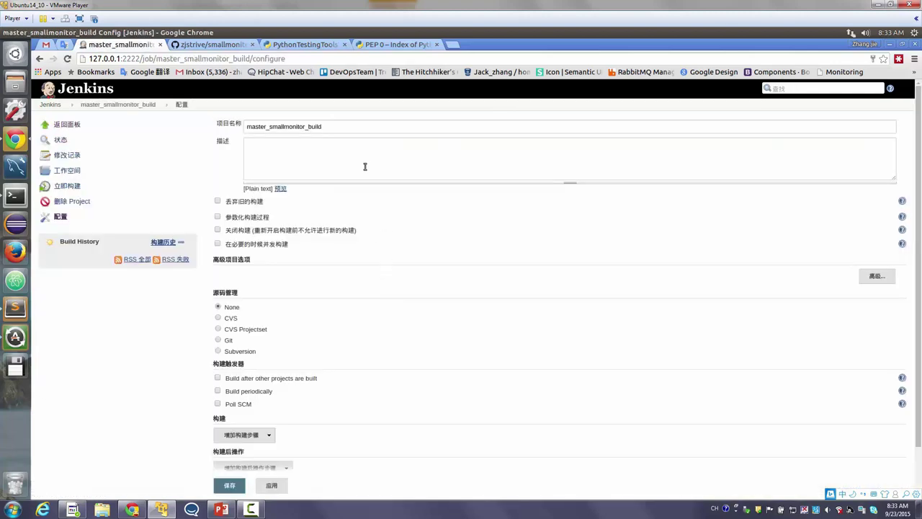
# Enter "run test" as the project's description.
pyautogui.click(372, 162)
pyautogui.write('run test')
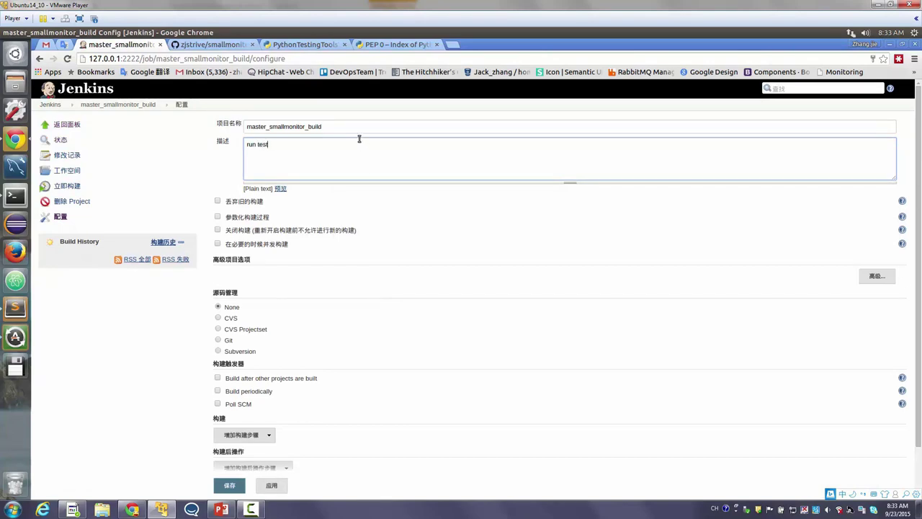
# Enable only discarding of old builds (丢弃旧的构建), keeping builds for 7 days and at most 32 builds.
pyautogui.click(273, 231)
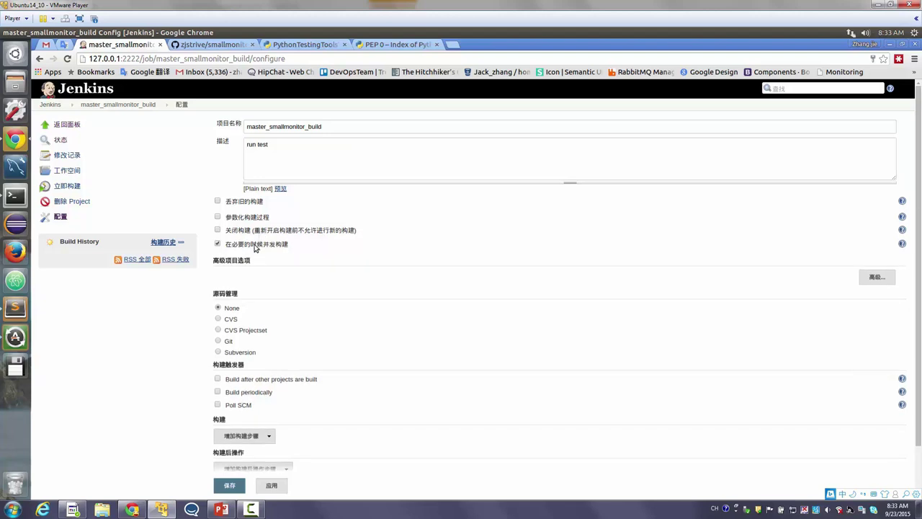
pyautogui.click(259, 219)
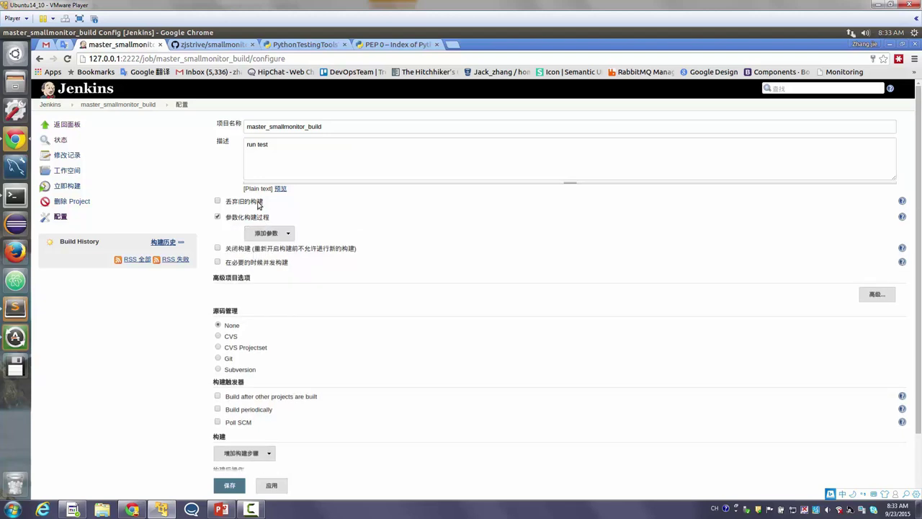
pyautogui.click(259, 204)
pyautogui.click(242, 312)
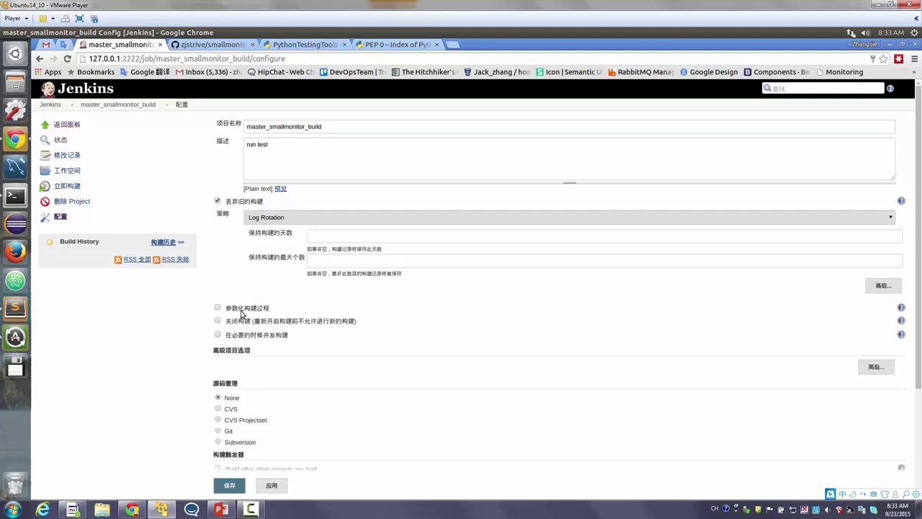
pyautogui.click(347, 235)
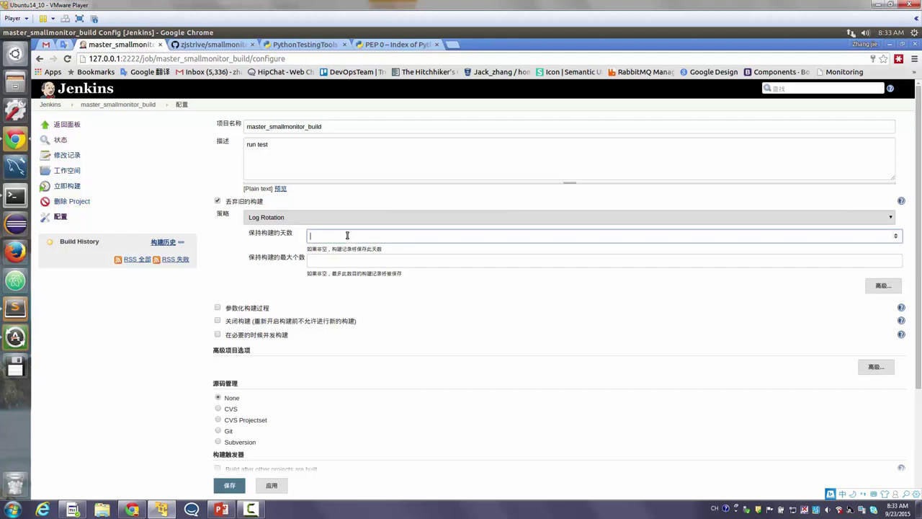
pyautogui.write('7')
pyautogui.click(340, 261)
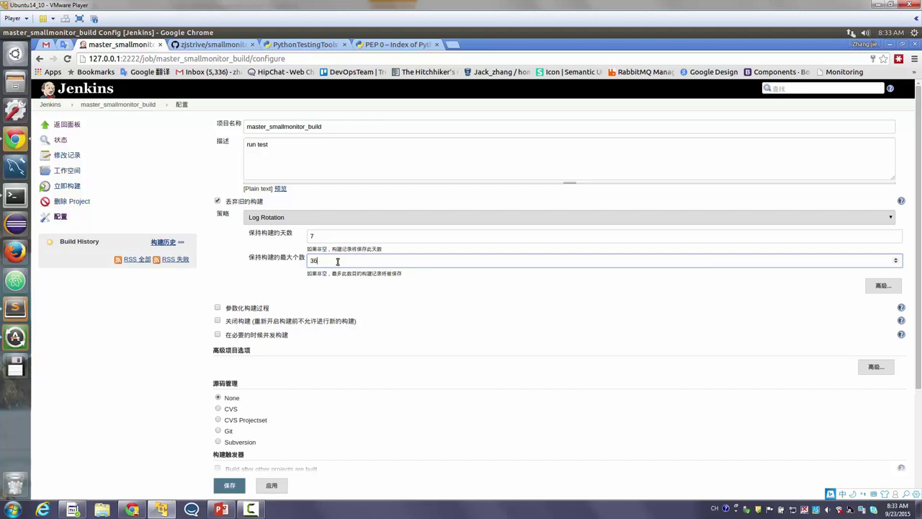
# Set the project's source code management to Git.
pyautogui.click(229, 431)
pyautogui.scroll(-3, 271, 413)
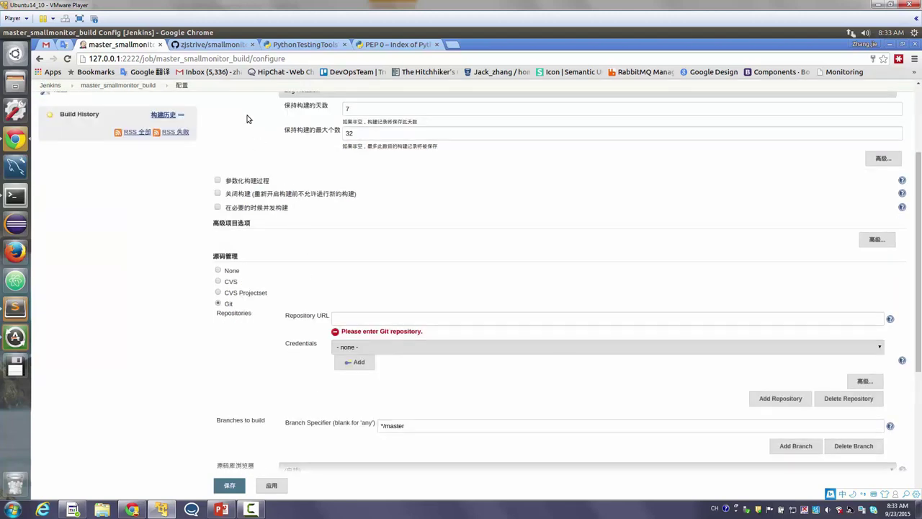
# Examine the smallmonitor repository page on GitHub, including its address, file list and README.
pyautogui.click(225, 44)
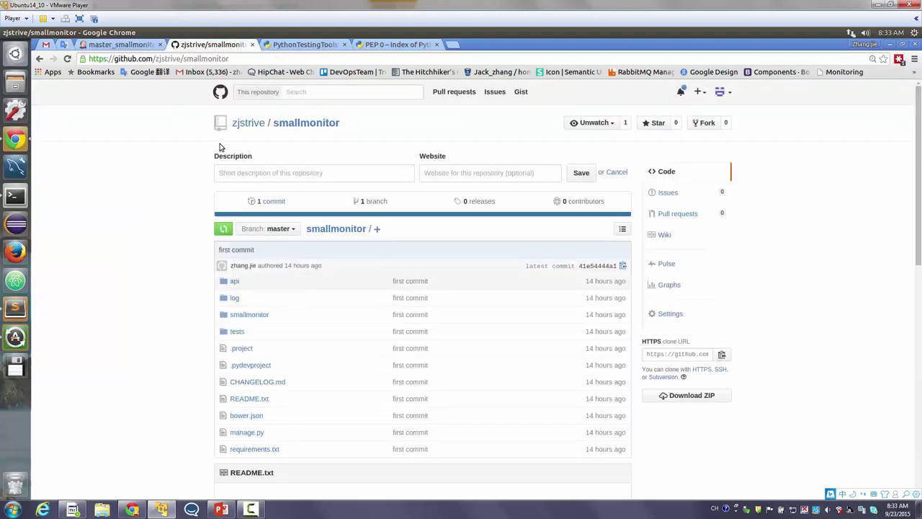
pyautogui.click(208, 59)
pyautogui.doubleClick(208, 59)
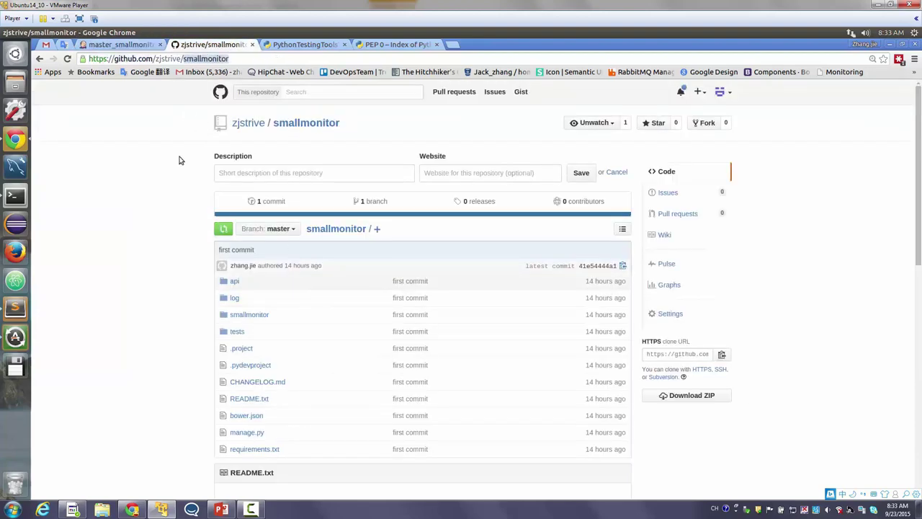
pyautogui.scroll(-8, 180, 159)
pyautogui.moveTo(278, 197); pyautogui.dragTo(283, 207)
pyautogui.moveTo(412, 403); pyautogui.dragTo(432, 405)
pyautogui.scroll(-2, 430, 391)
pyautogui.scroll(10, 431, 390)
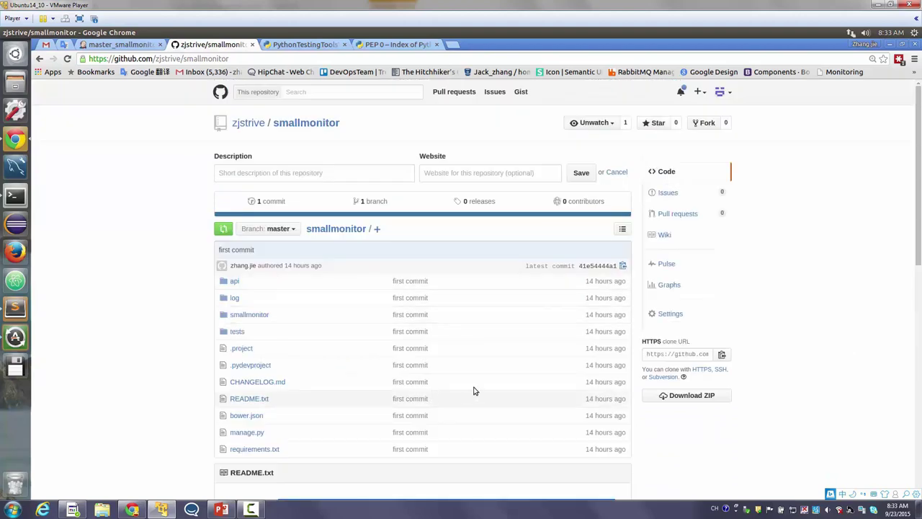
# Set the project's Git repository URL to the HTTPS clone URL copied from the smallmonitor page on GitHub.
pyautogui.click(722, 354)
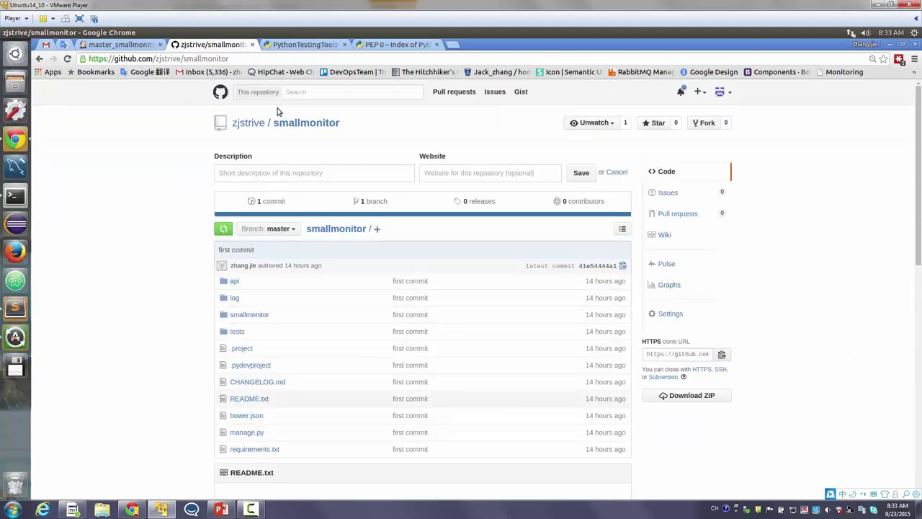
pyautogui.click(119, 45)
pyautogui.click(343, 317)
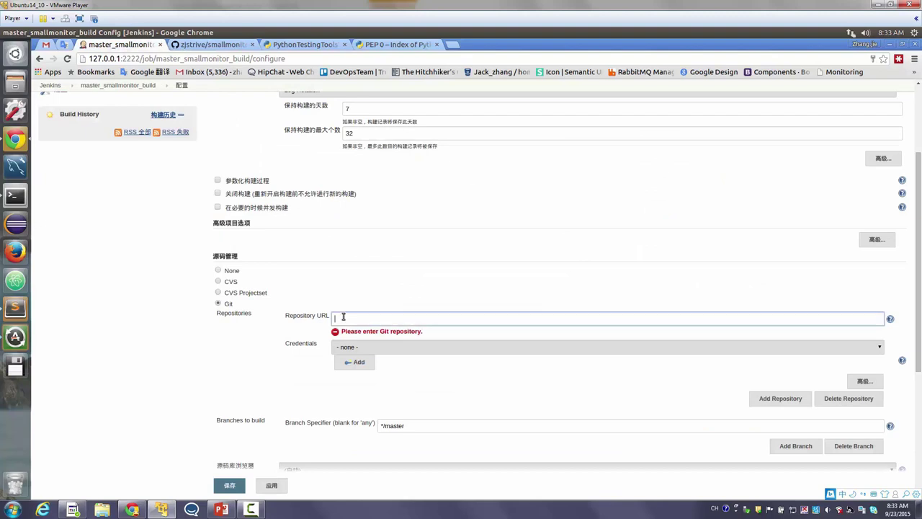
pyautogui.hotkey('ctrl', 'v')
pyautogui.tripleClick(354, 318)
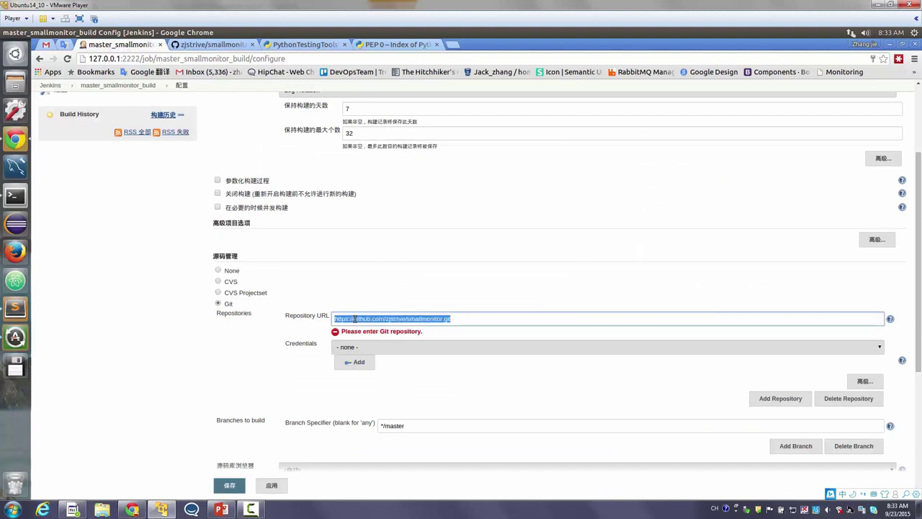
# Check the branch specifier, save the project configuration and start a build of master_smallmonitor_build.
pyautogui.scroll(-3, 354, 319)
pyautogui.doubleClick(395, 325)
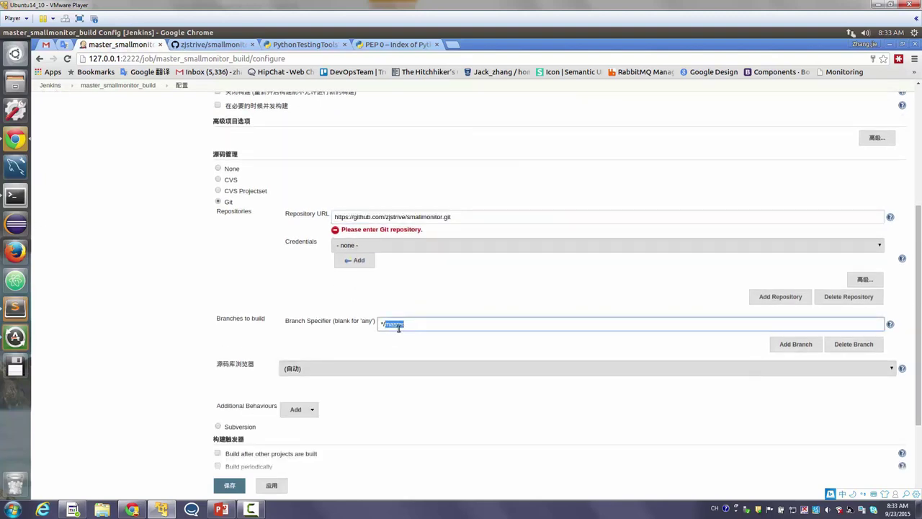
pyautogui.scroll(-4, 398, 326)
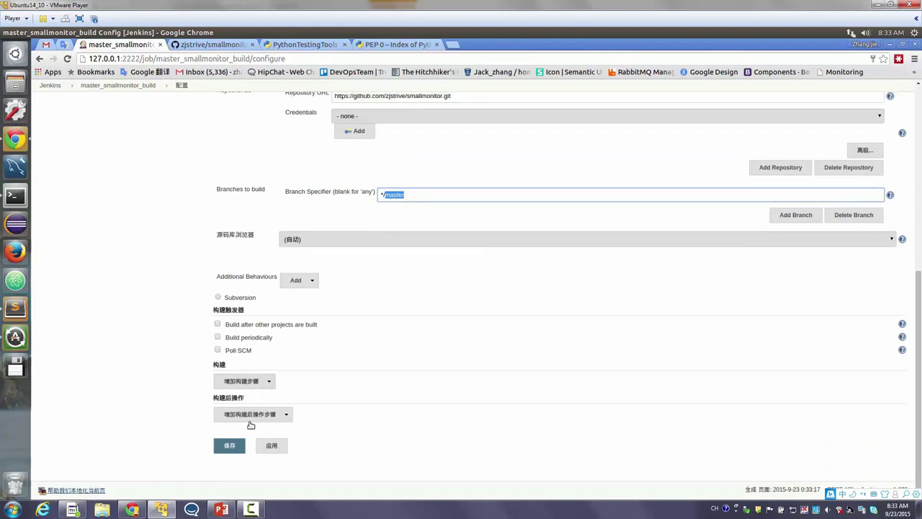
pyautogui.click(238, 445)
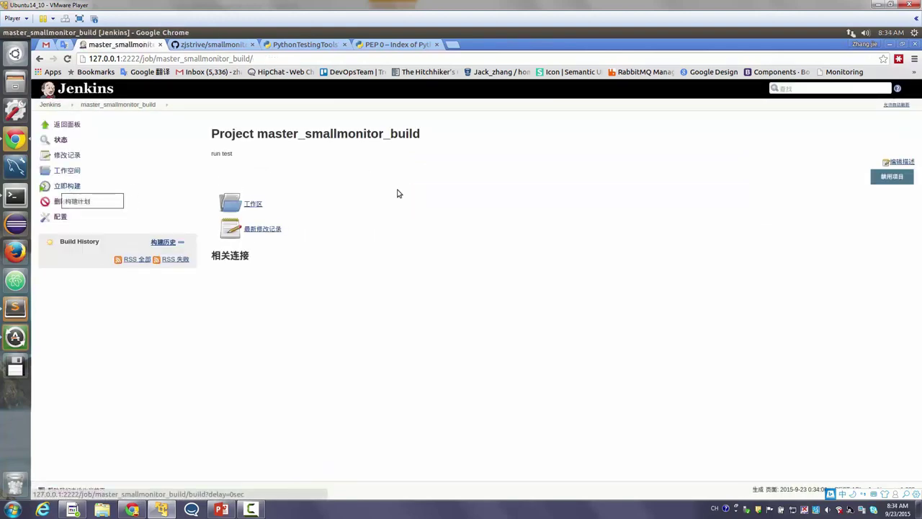
pyautogui.click(92, 106)
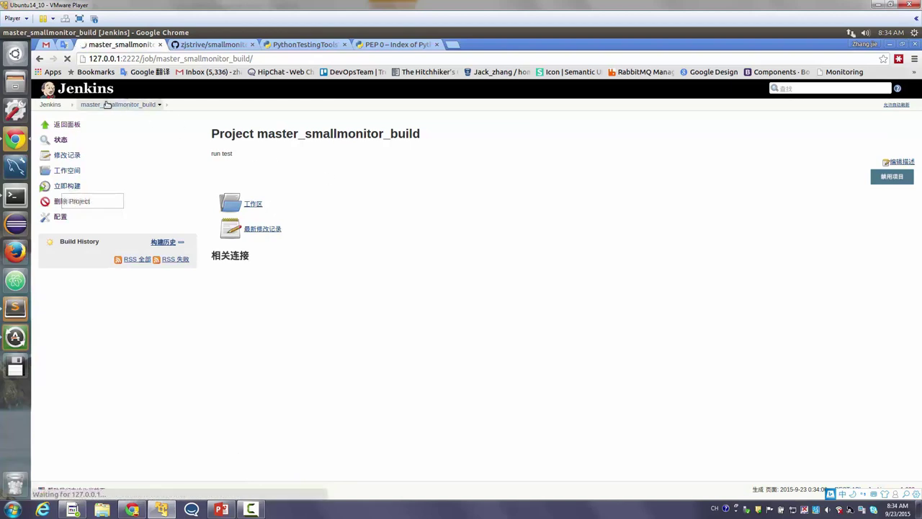
# Create a List View named smallmonitor on the dashboard that contains the master_smallmonitor_build job.
pyautogui.click(52, 105)
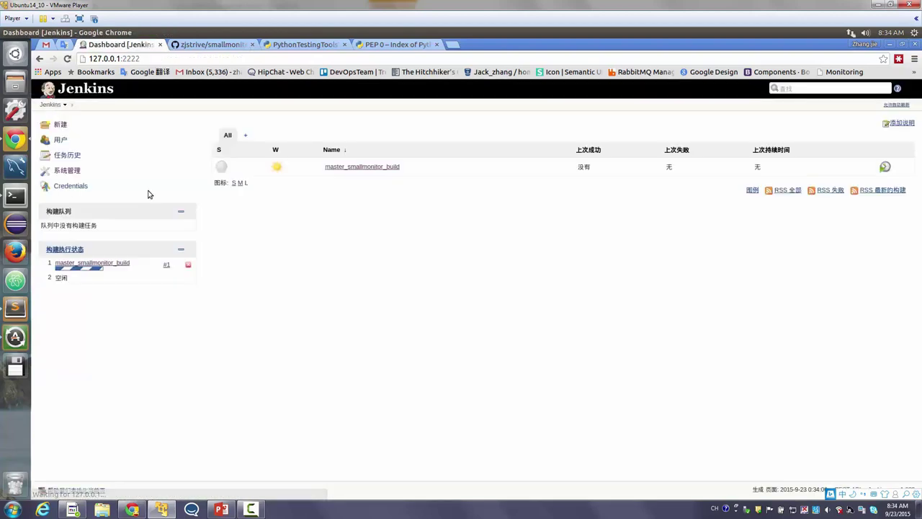
pyautogui.click(245, 135)
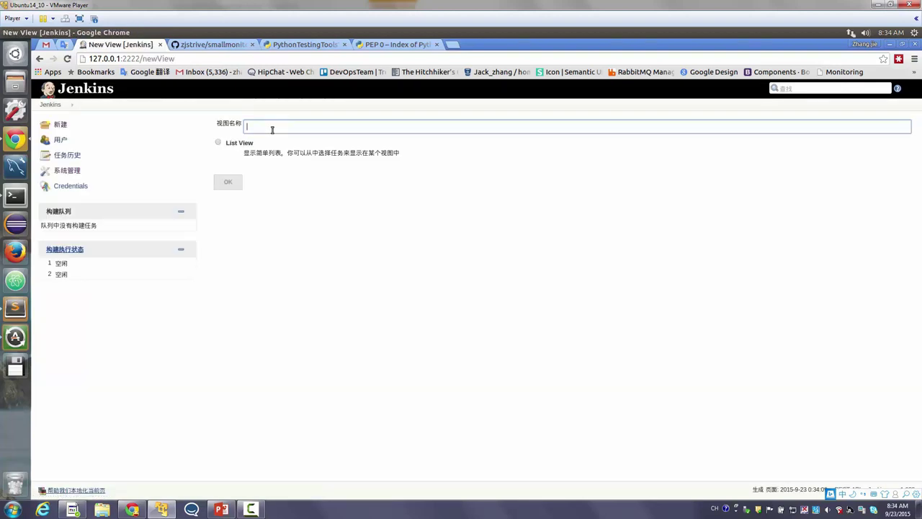
pyautogui.click(272, 129)
pyautogui.click(268, 150)
pyautogui.click(236, 145)
pyautogui.click(228, 182)
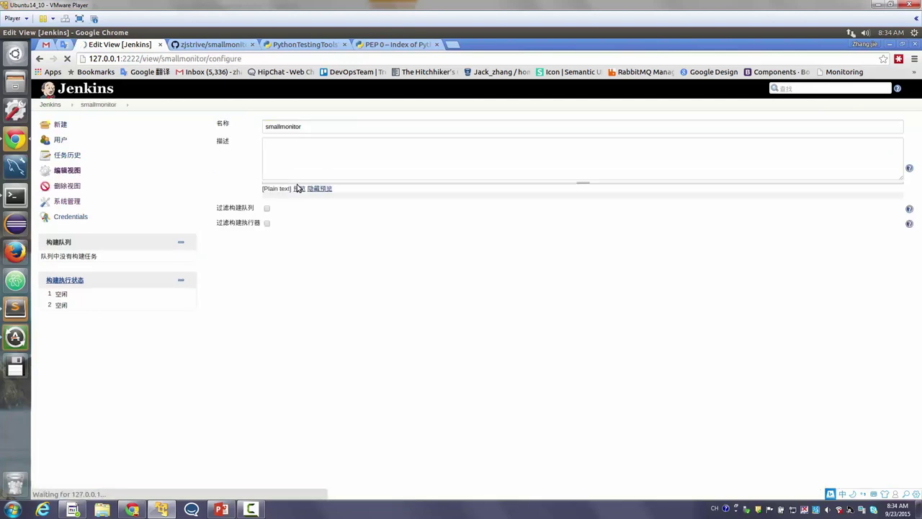
pyautogui.click(284, 283)
pyautogui.scroll(-1, 302, 340)
pyautogui.click(229, 484)
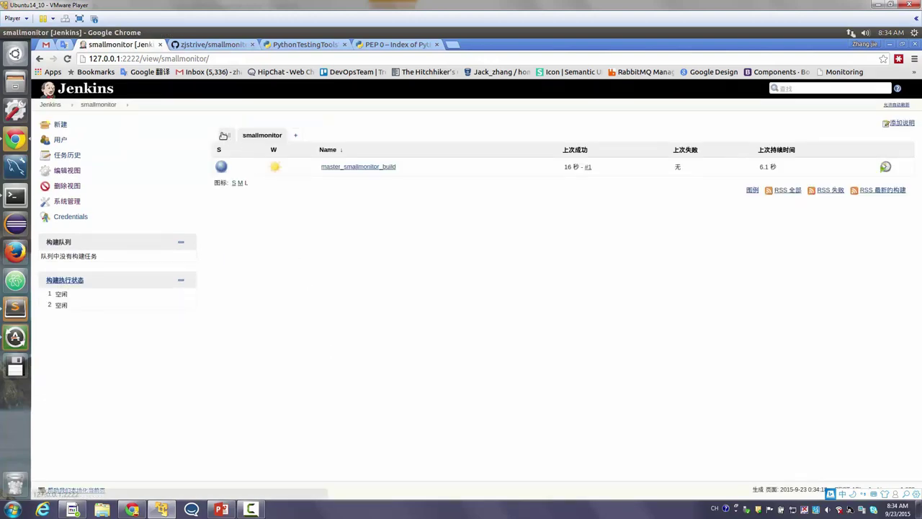
# Compare the job lists in the All and smallmonitor views and look at the form for adding another view.
pyautogui.click(224, 136)
pyautogui.click(261, 137)
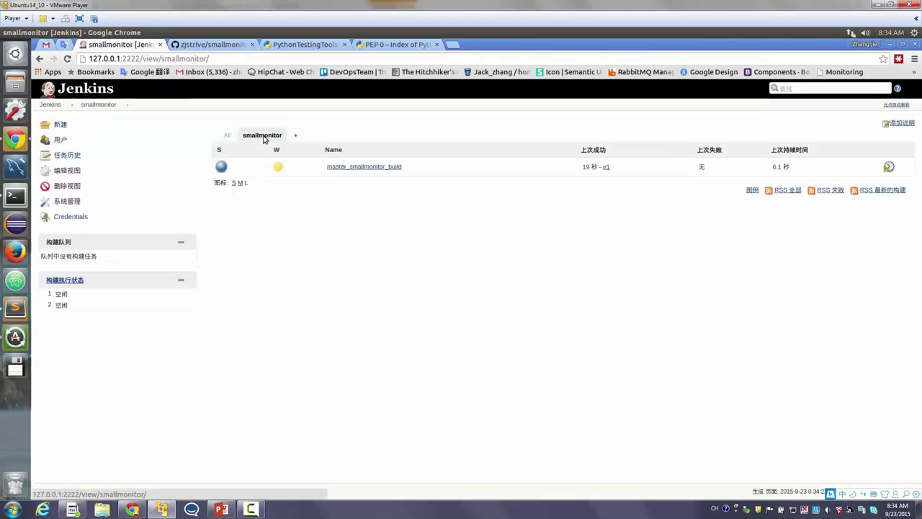
pyautogui.click(298, 137)
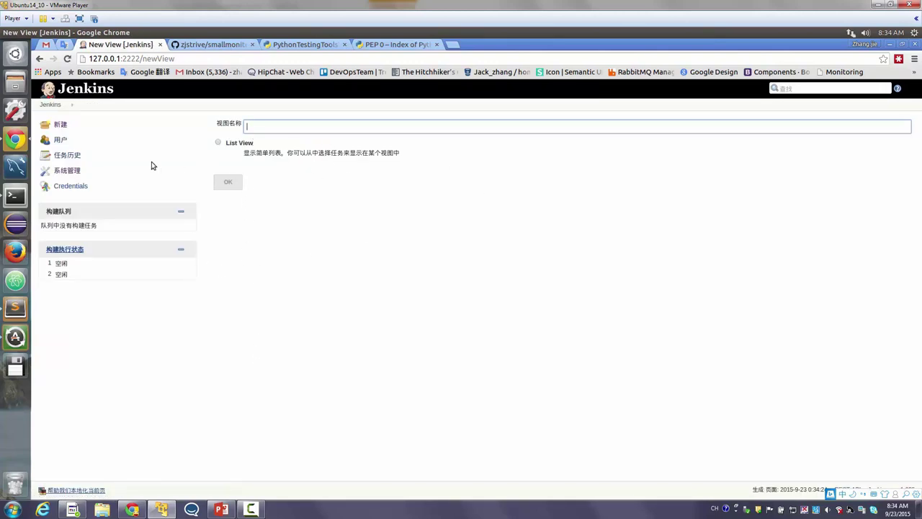
pyautogui.click(41, 108)
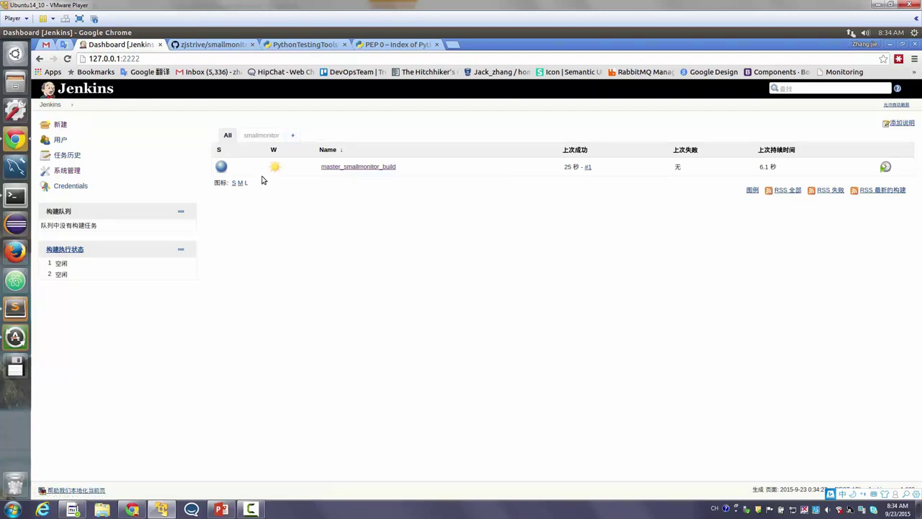
# Examine the console output of build #1 of master_smallmonitor_build and view the job's workspace.
pyautogui.click(259, 136)
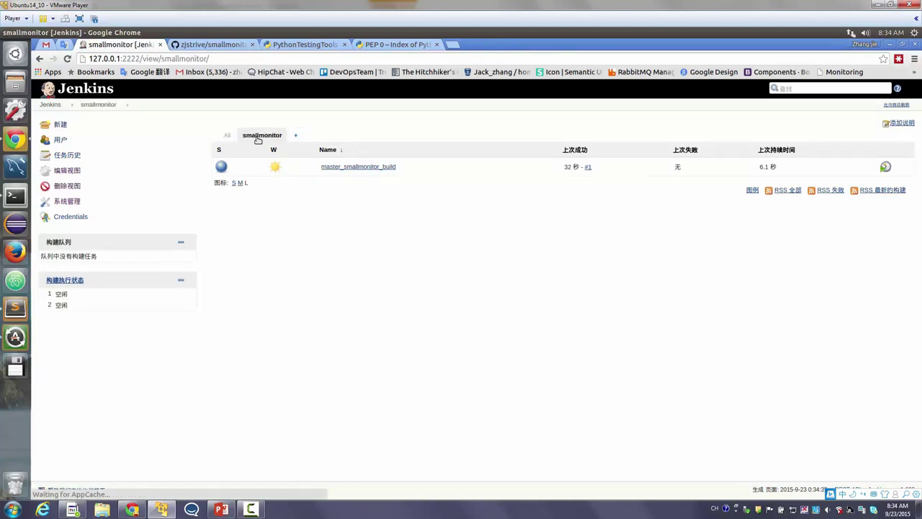
pyautogui.click(369, 167)
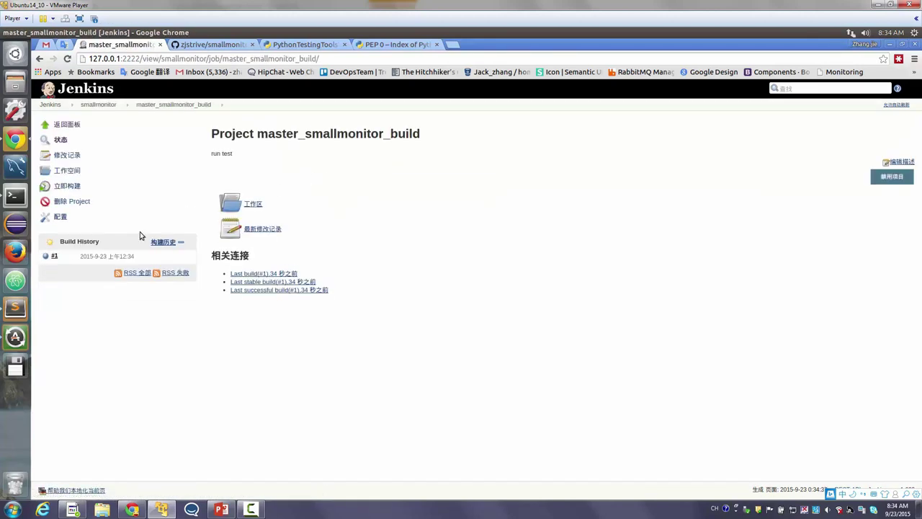
pyautogui.click(46, 255)
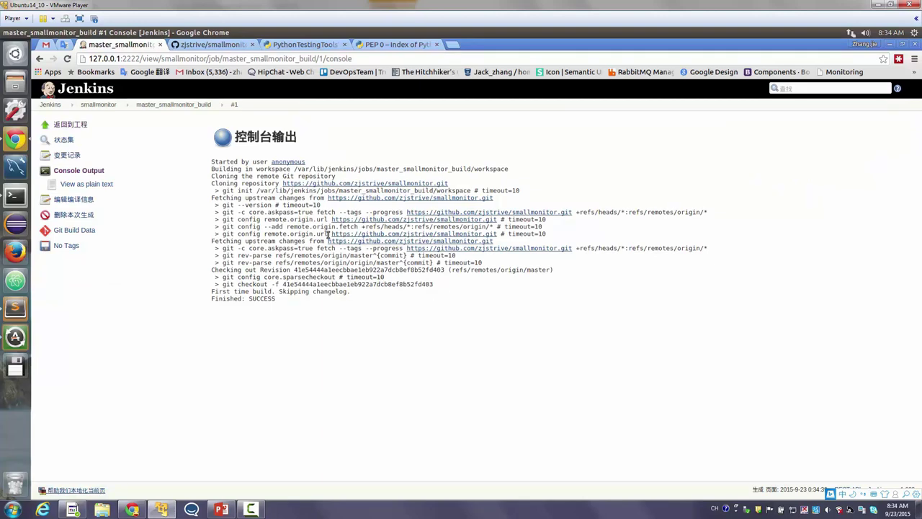
pyautogui.moveTo(403, 302); pyautogui.dragTo(298, 213)
pyautogui.click(134, 107)
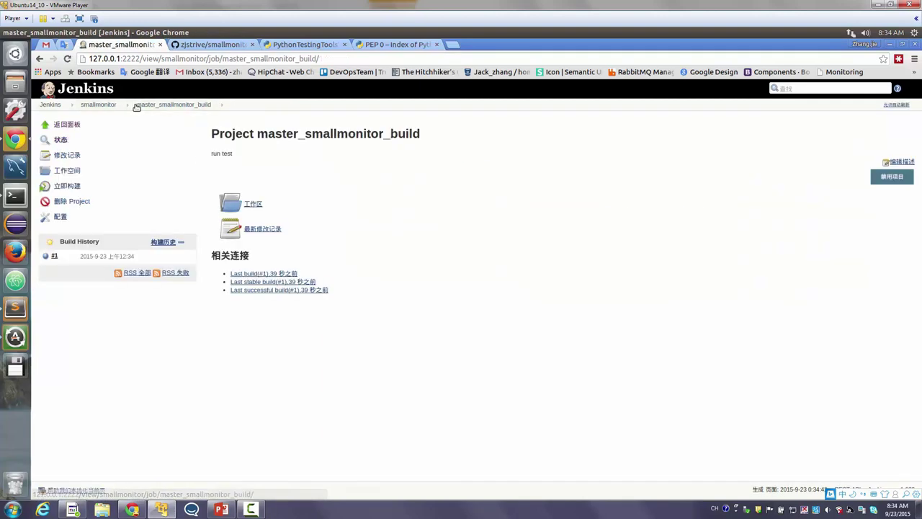
pyautogui.click(245, 204)
pyautogui.click(272, 207)
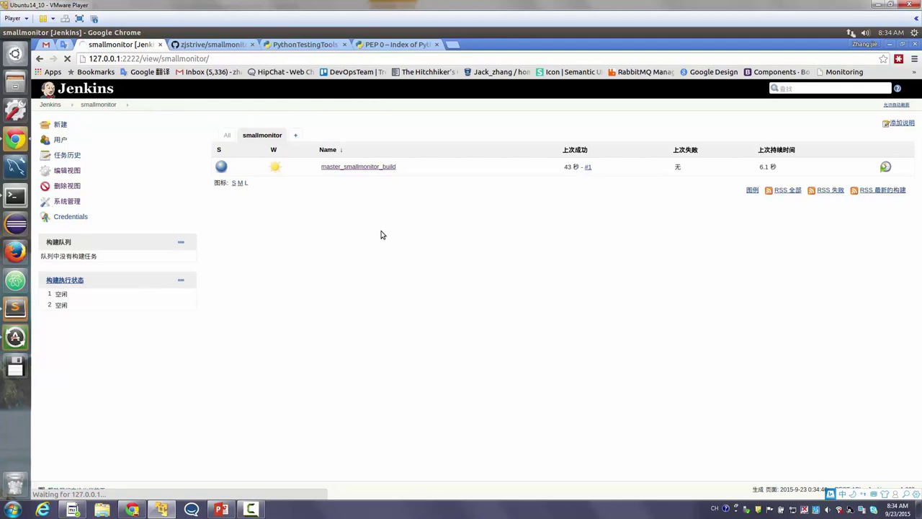
# Check the paths of the PIP and PYTHON global environment variables in the Jenkins system configuration.
pyautogui.click(342, 188)
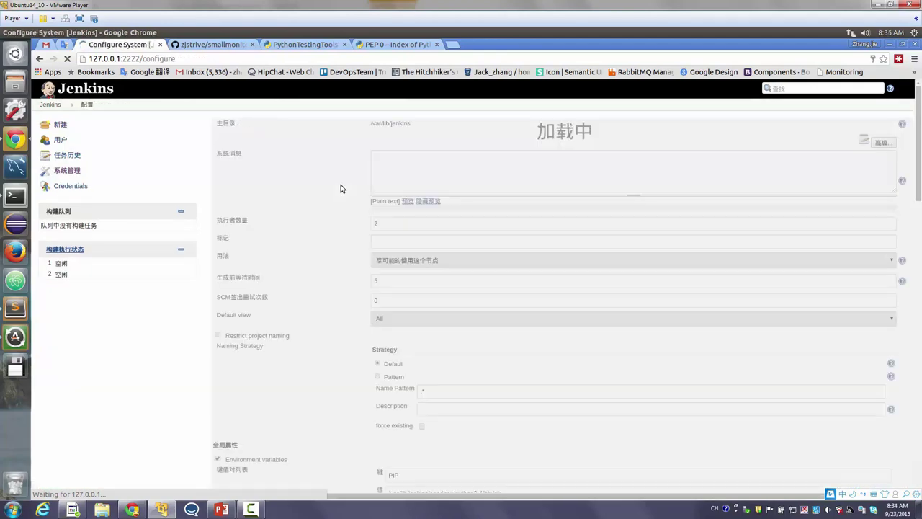
pyautogui.scroll(-3, 341, 187)
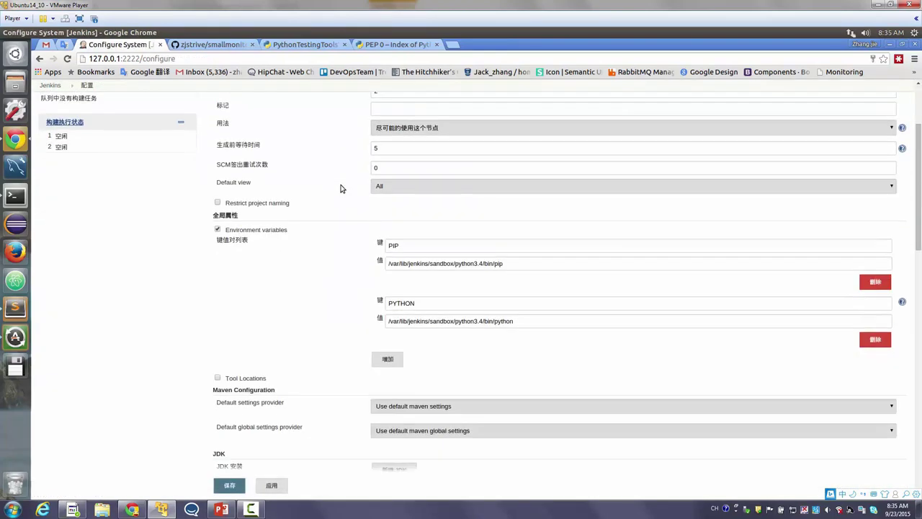
pyautogui.tripleClick(488, 264)
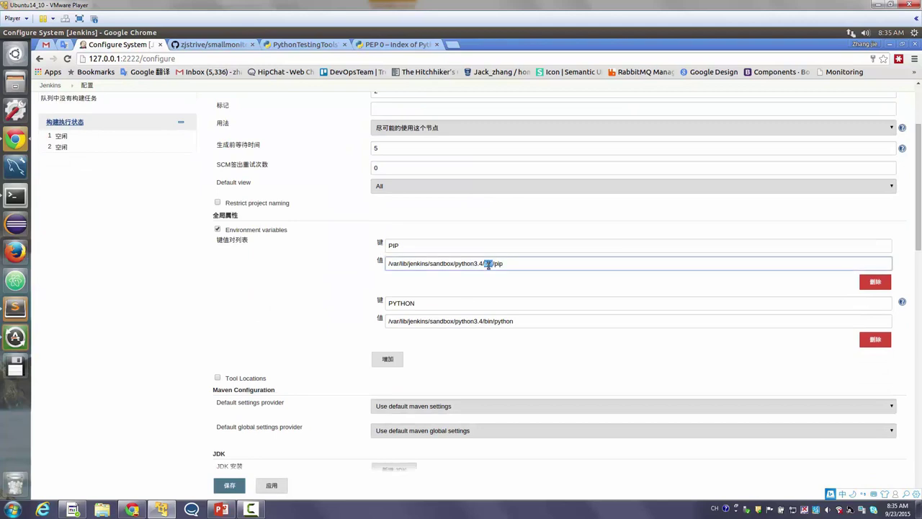
pyautogui.tripleClick(435, 322)
pyautogui.click(323, 242)
pyautogui.scroll(3, 321, 241)
# Add an Execute shell build step to the configuration of the master_smallmonitor_build job.
pyautogui.click(49, 104)
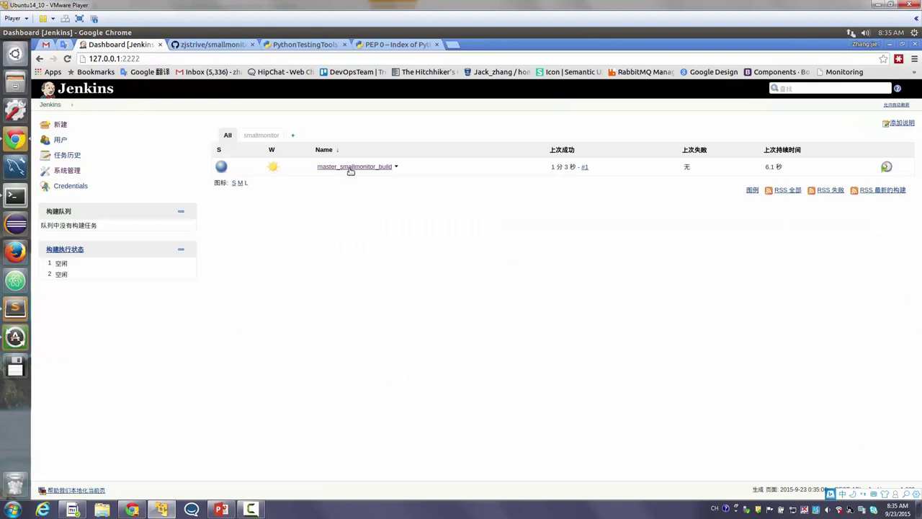
pyautogui.click(351, 167)
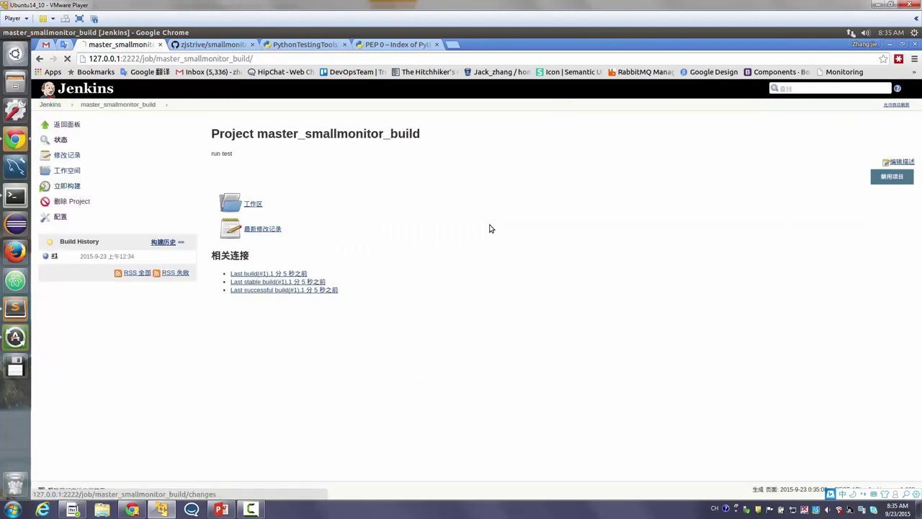
pyautogui.scroll(-10, 479, 228)
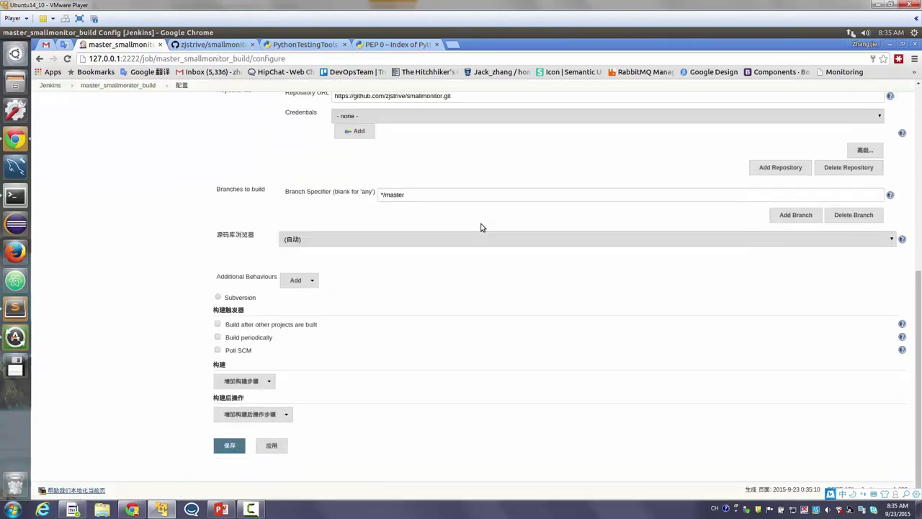
pyautogui.click(269, 382)
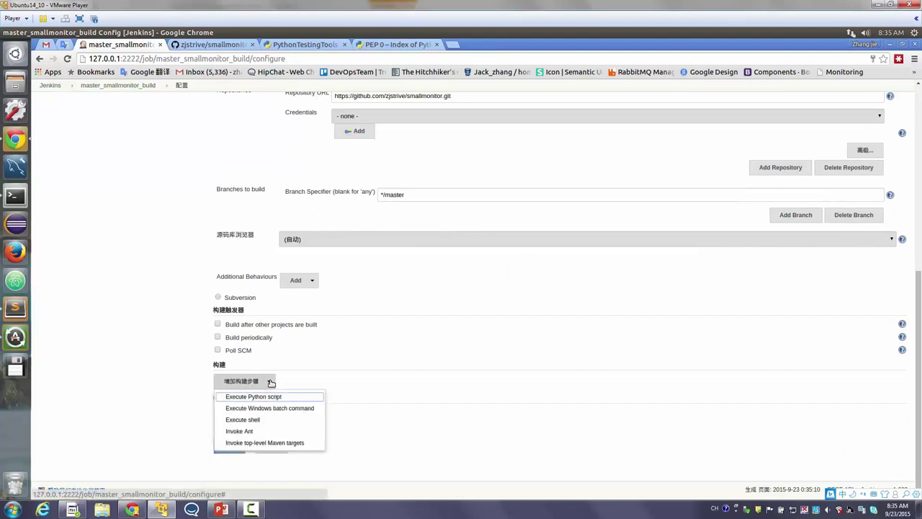
pyautogui.click(281, 420)
pyautogui.click(376, 412)
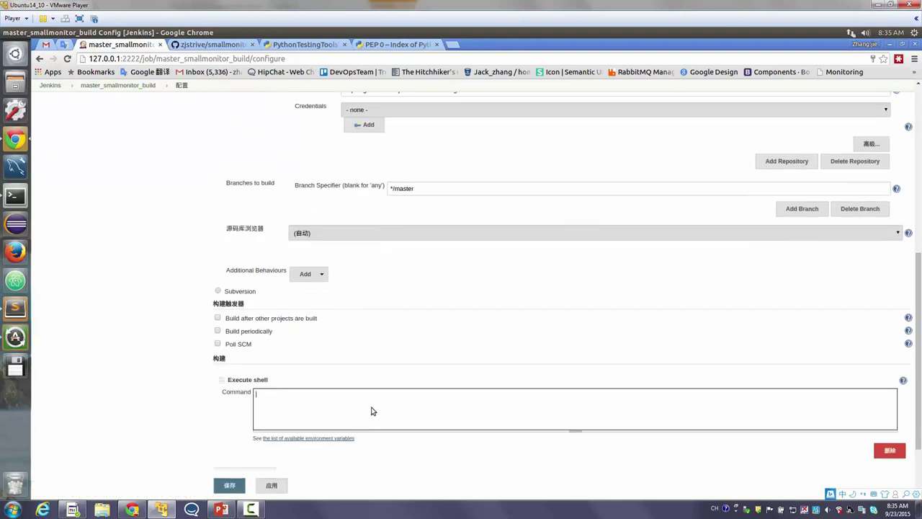
# Enter the shell command "$PIP install -r requirements.txt", copying the install arguments from README.txt in Sublime Text.
pyautogui.write('$PIP')
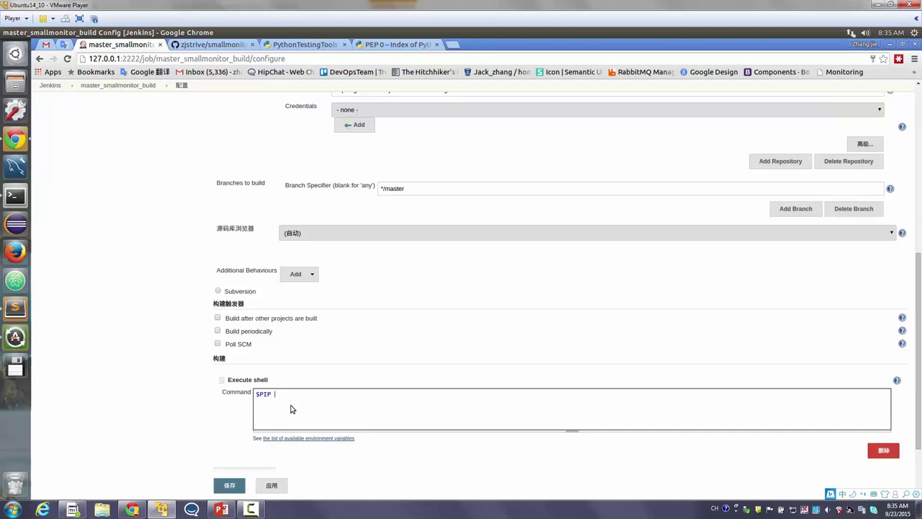
pyautogui.click(17, 306)
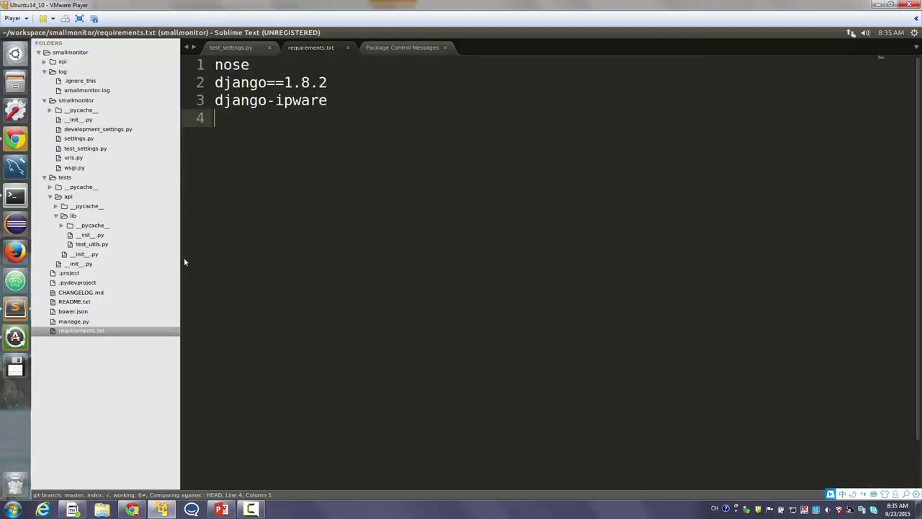
pyautogui.click(97, 293)
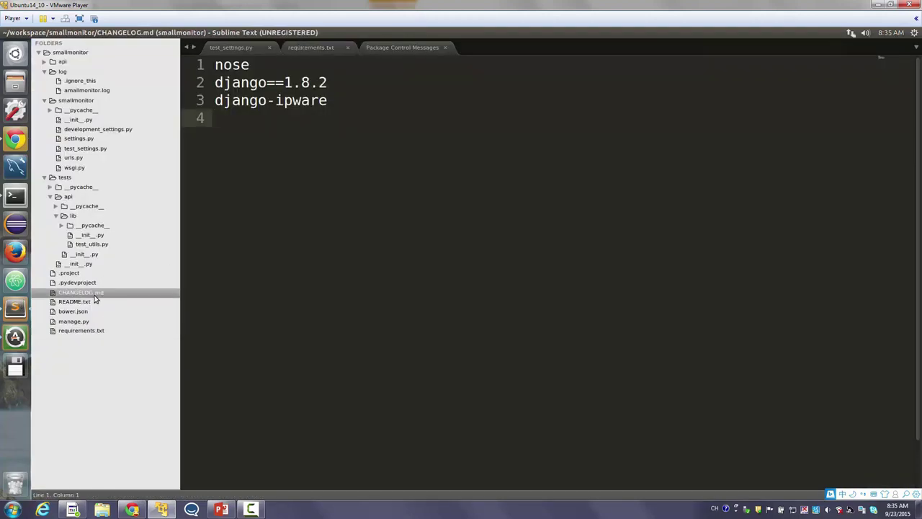
pyautogui.click(87, 302)
pyautogui.scroll(-1, 454, 241)
pyautogui.scroll(-4, 454, 242)
pyautogui.moveTo(543, 260); pyautogui.dragTo(297, 264)
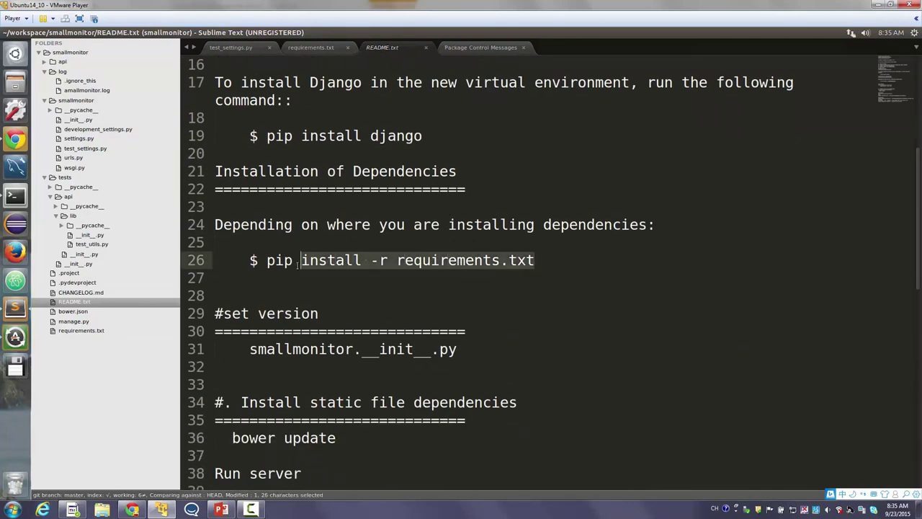
pyautogui.hotkey('ctrl', 'c')
pyautogui.click(13, 148)
pyautogui.hotkey('ctrl', 'v')
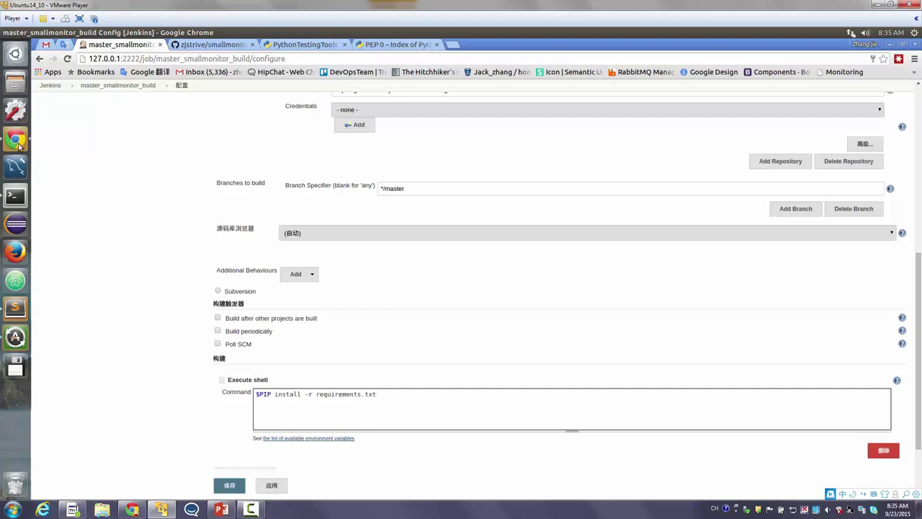
# Add the shell command line "$PYTHON manage.py test --settings=smallmonitor.test_settings", copying the arguments from README.txt in Sublime Text.
pyautogui.click(16, 309)
pyautogui.scroll(-5, 258, 332)
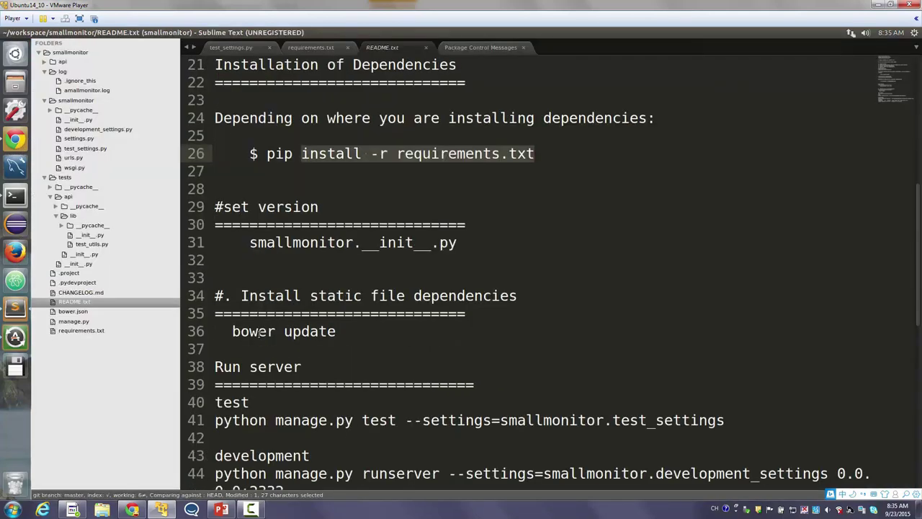
pyautogui.moveTo(739, 254); pyautogui.dragTo(275, 260)
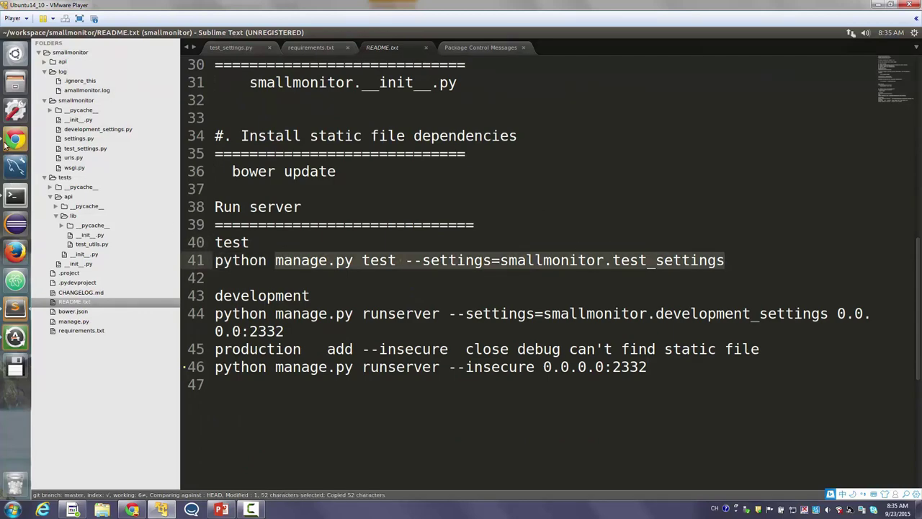
pyautogui.hotkey('alt', 'Tab')
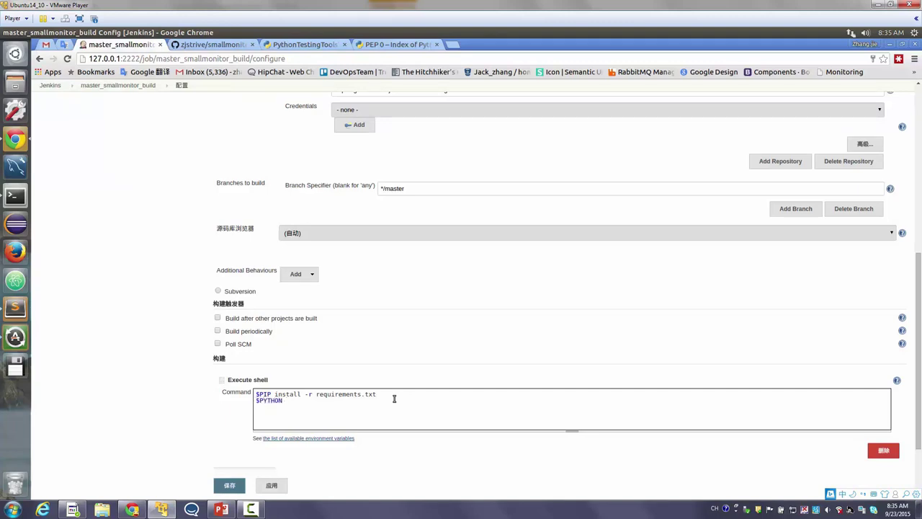
pyautogui.hotkey('ctrl', 'v')
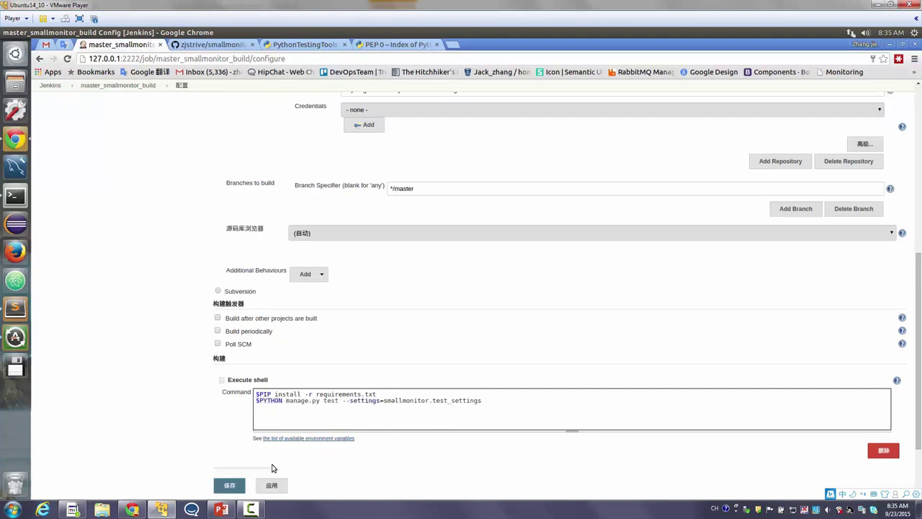
# Add an E-mail Notification post-build action with the recipient's e-mail address and save the job configuration.
pyautogui.scroll(-3, 249, 468)
pyautogui.click(256, 422)
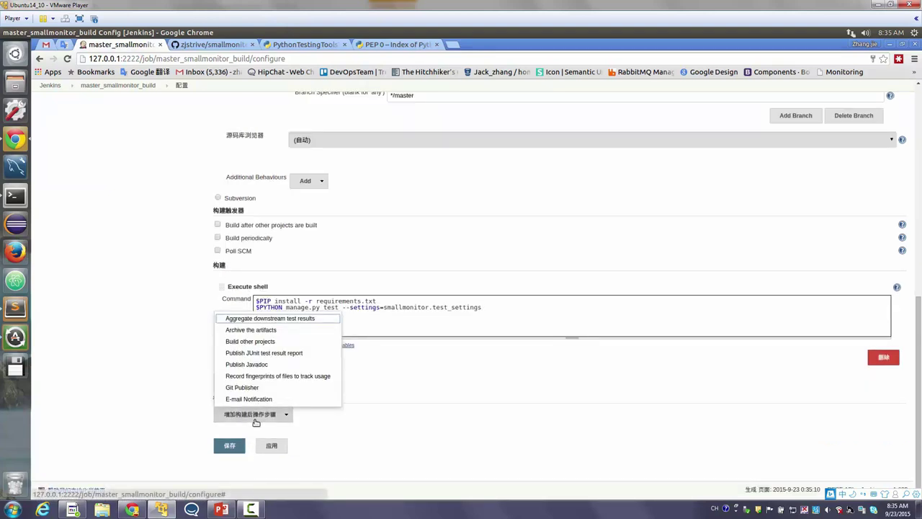
pyautogui.click(248, 399)
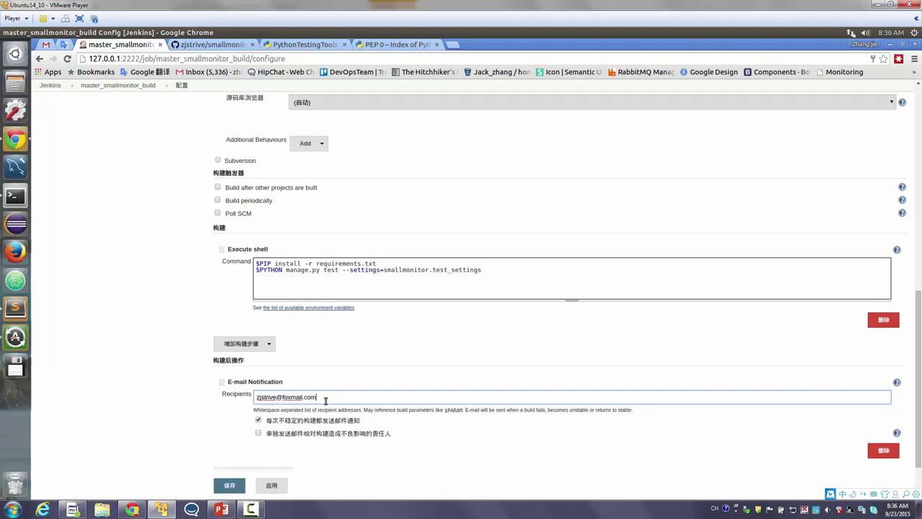
pyautogui.click(231, 485)
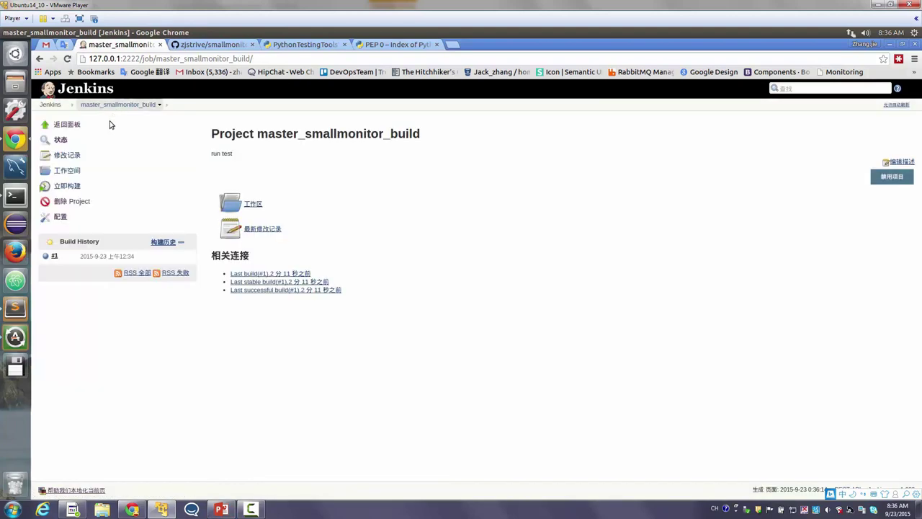
# Open the new item form from the smallmonitor view of the Jenkins dashboard.
pyautogui.click(58, 105)
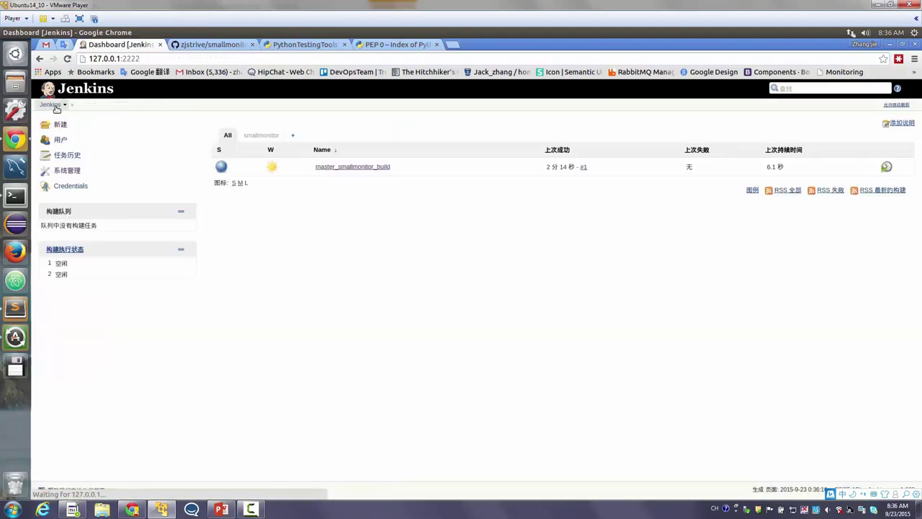
pyautogui.click(264, 136)
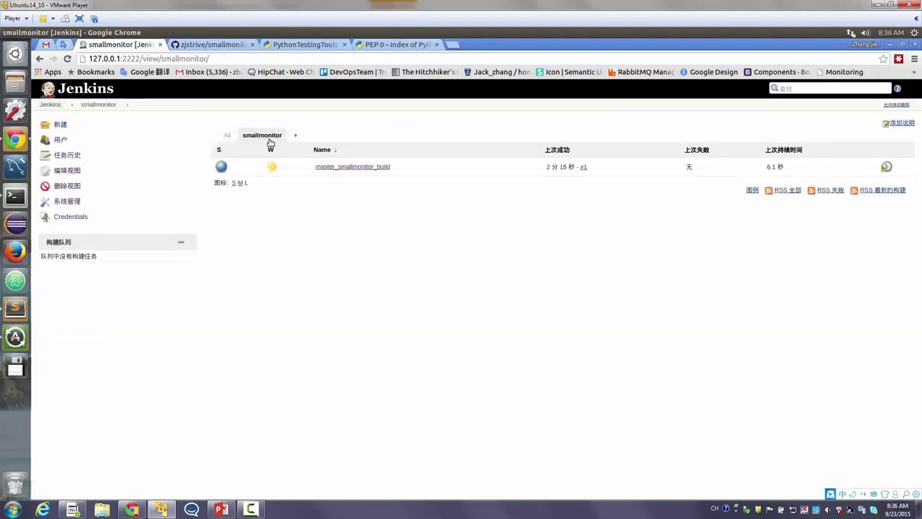
pyautogui.click(56, 126)
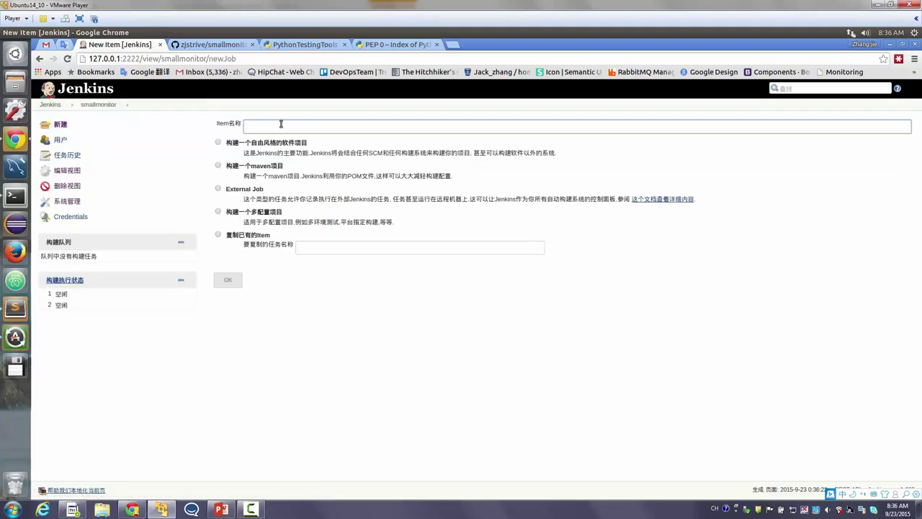
# Name the new item master_smallmonitor_deploy, reusing the suggested name of the existing build job.
pyautogui.click(281, 124)
pyautogui.write('ma')
pyautogui.press('Down')
pyautogui.press('Up')
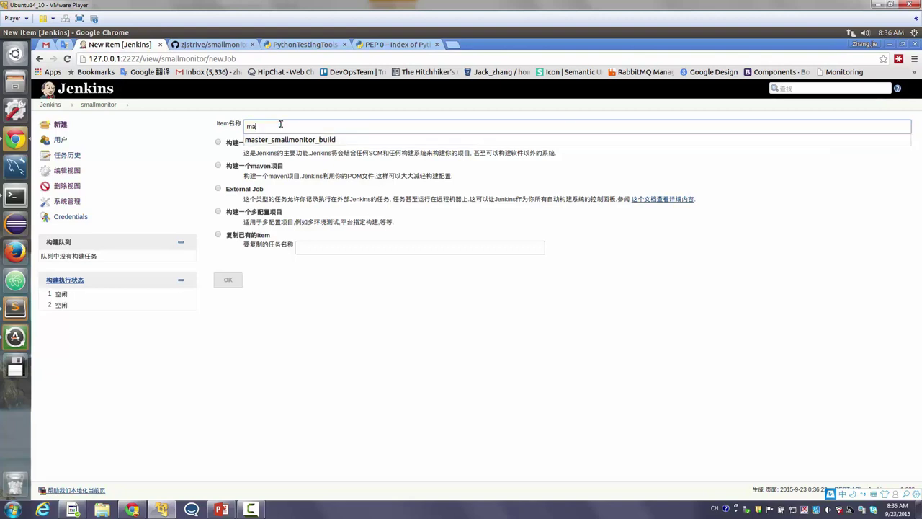
pyautogui.press('Down')
pyautogui.press('Up')
pyautogui.click(352, 140)
pyautogui.click(356, 126)
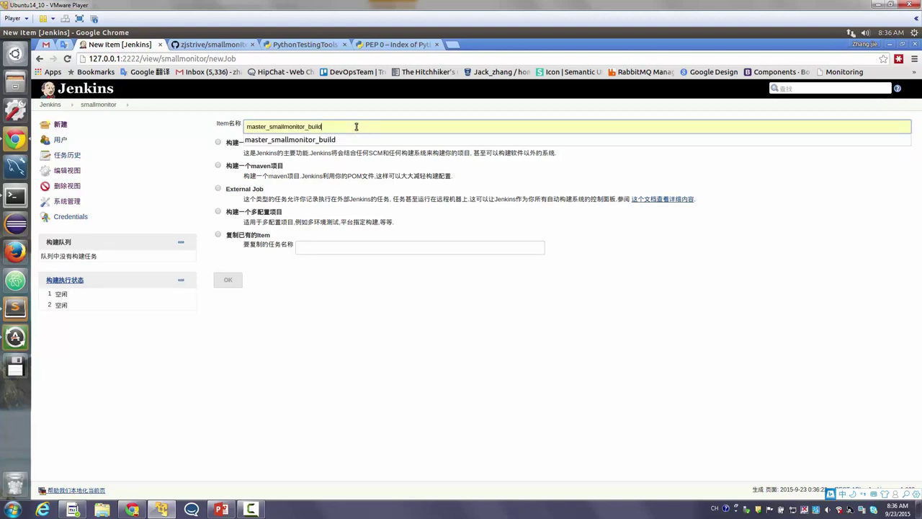
pyautogui.press('BackSpace')
pyautogui.press('BackSpace')
pyautogui.press('BackSpace')
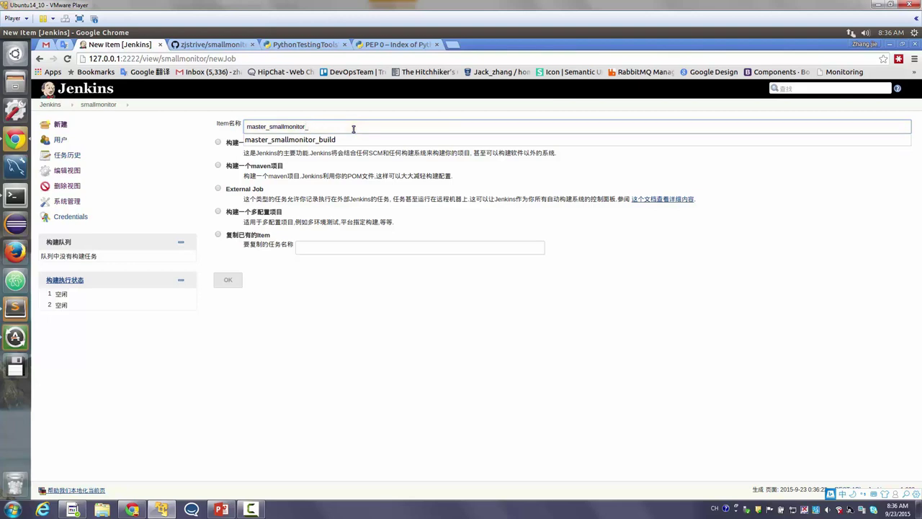
pyautogui.click(358, 124)
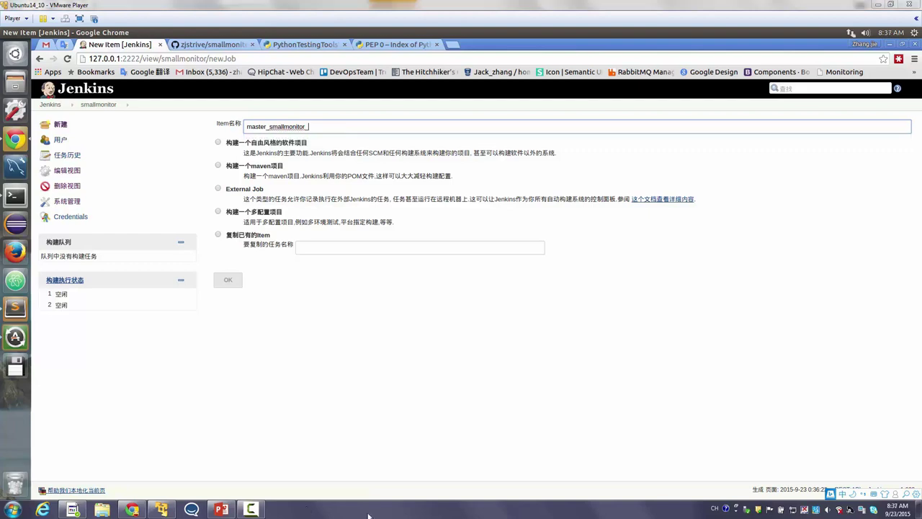
pyautogui.write('deploy')
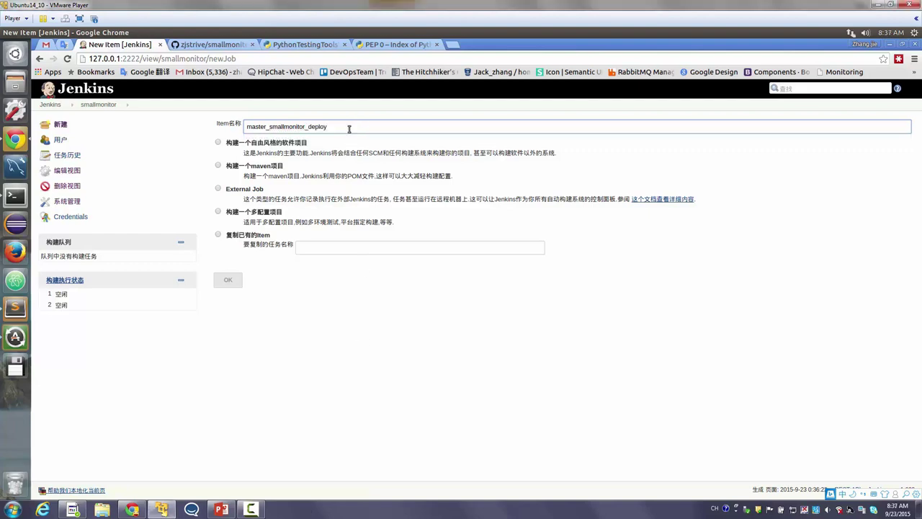
# Create the new item as a copy of the existing master_smallmonitor_build job.
pyautogui.click(246, 238)
pyautogui.click(335, 248)
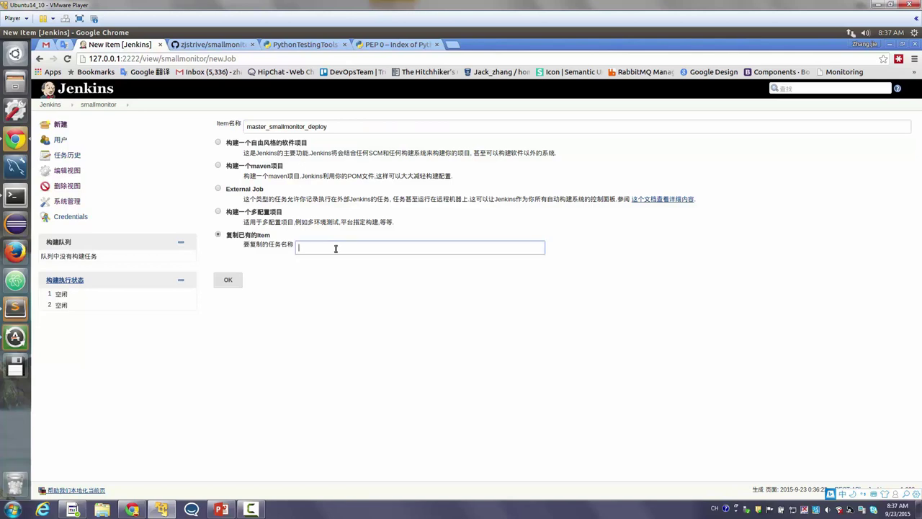
pyautogui.write('ma')
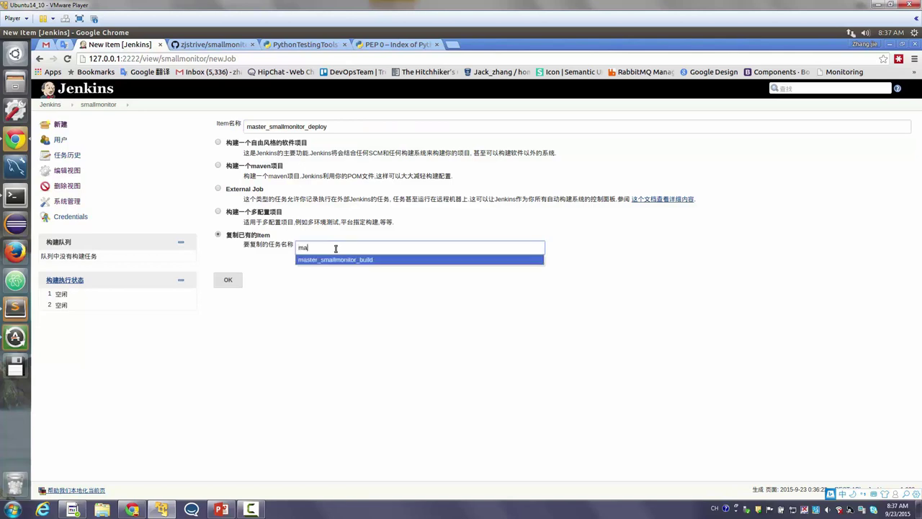
pyautogui.press('Return')
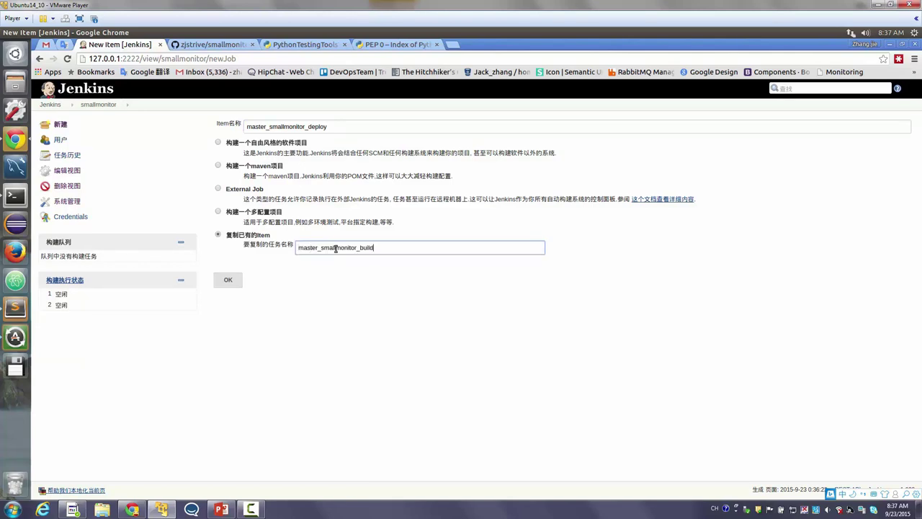
pyautogui.click(230, 281)
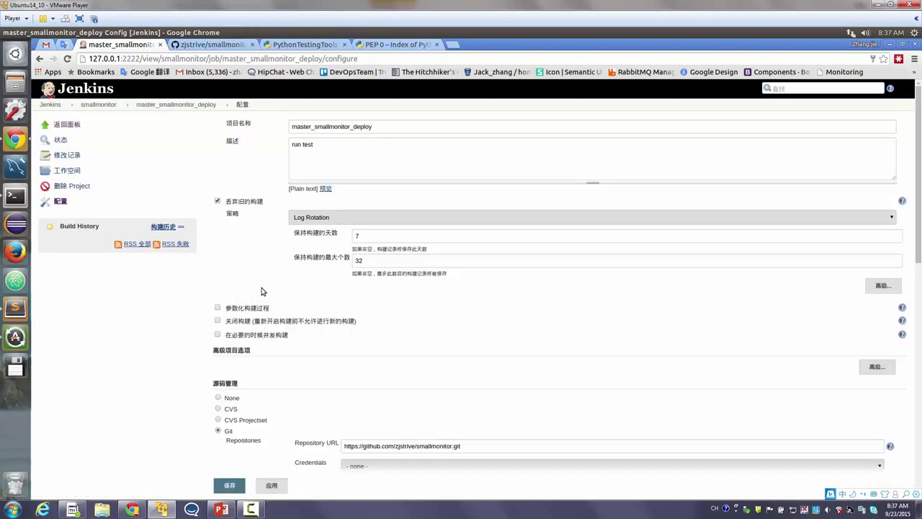
# Replace the description of the master_smallmonitor_deploy job with "deploy".
pyautogui.doubleClick(338, 157)
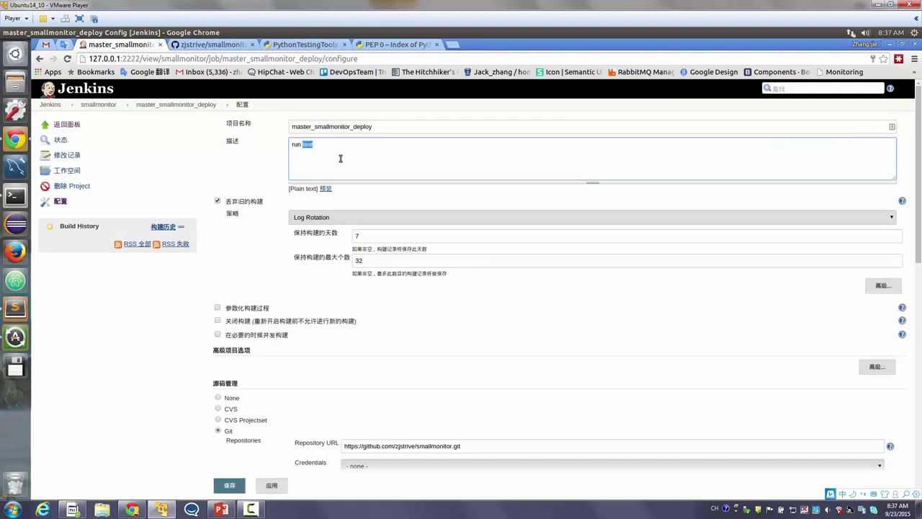
pyautogui.scroll(-10, 340, 157)
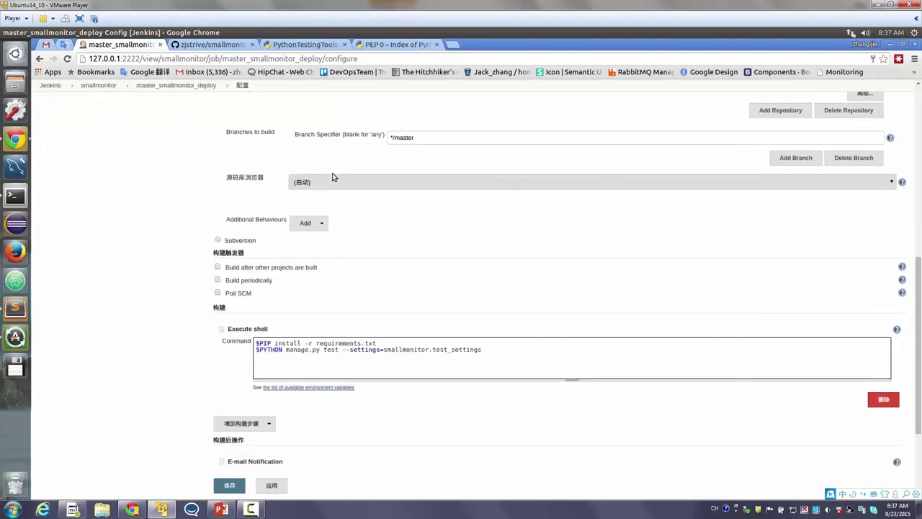
pyautogui.scroll(10, 363, 295)
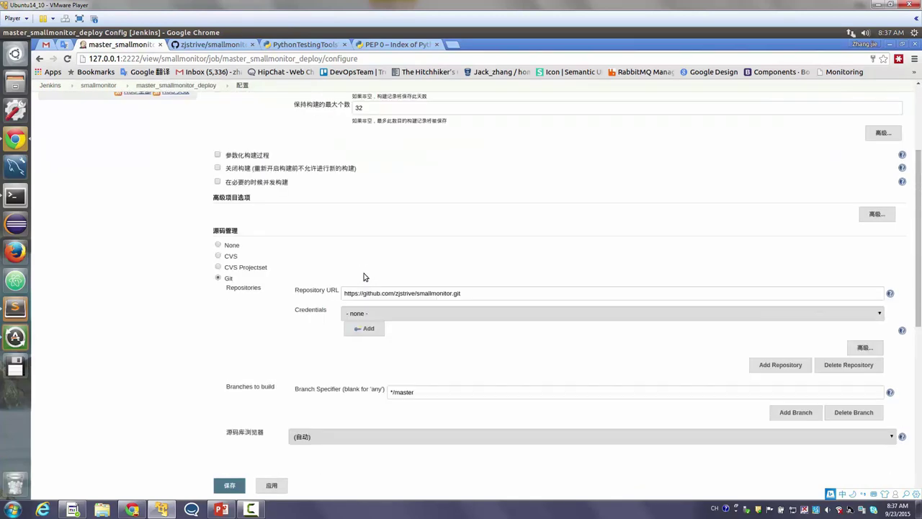
pyautogui.tripleClick(365, 157)
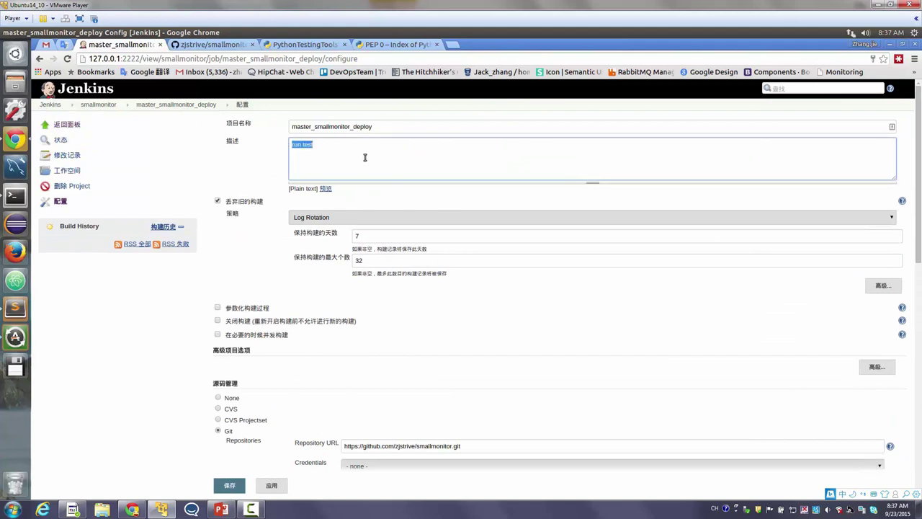
pyautogui.press('BackSpace')
pyautogui.write('deploy')
# Delete the "$PIP install -r requirements.txt" line from the deploy job's Execute shell command.
pyautogui.scroll(-5, 381, 190)
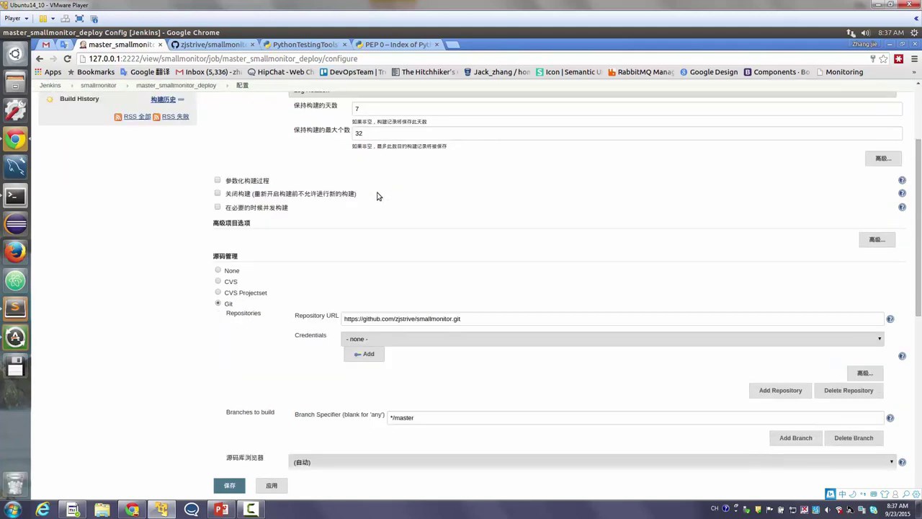
pyautogui.scroll(-3, 432, 356)
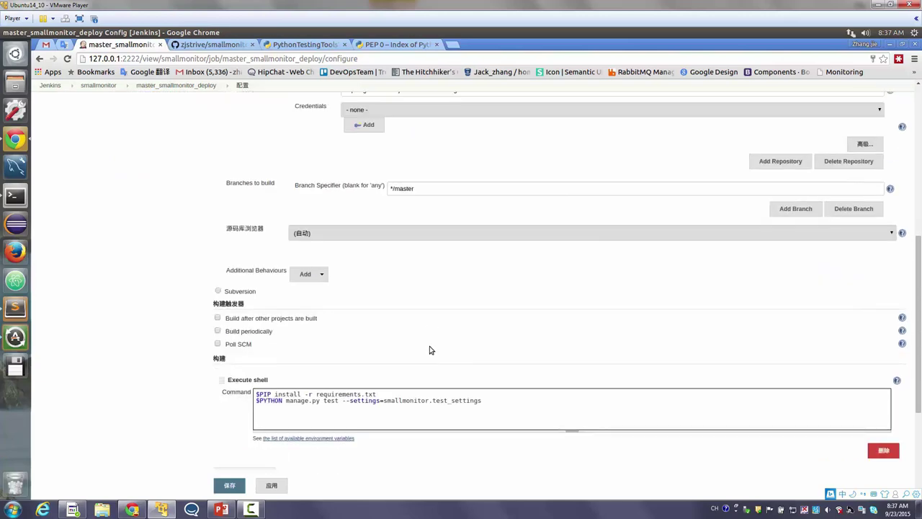
pyautogui.scroll(-3, 345, 347)
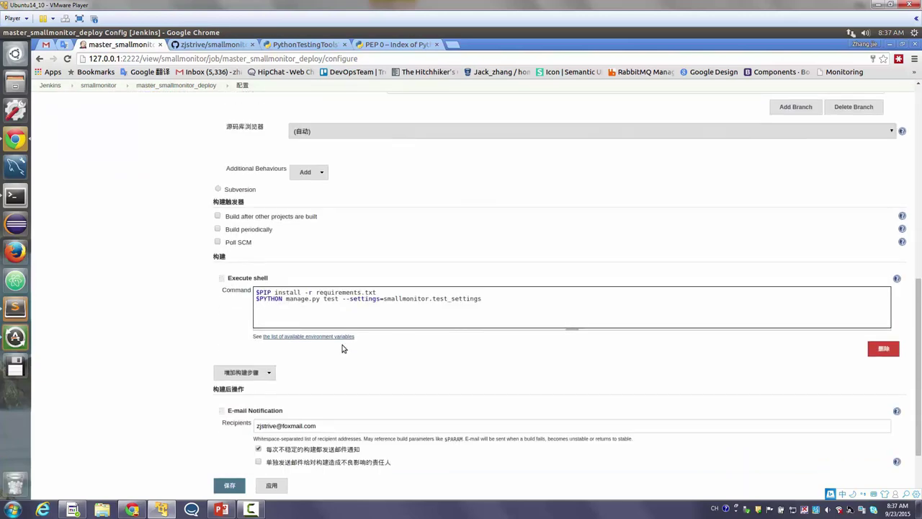
pyautogui.click(324, 292)
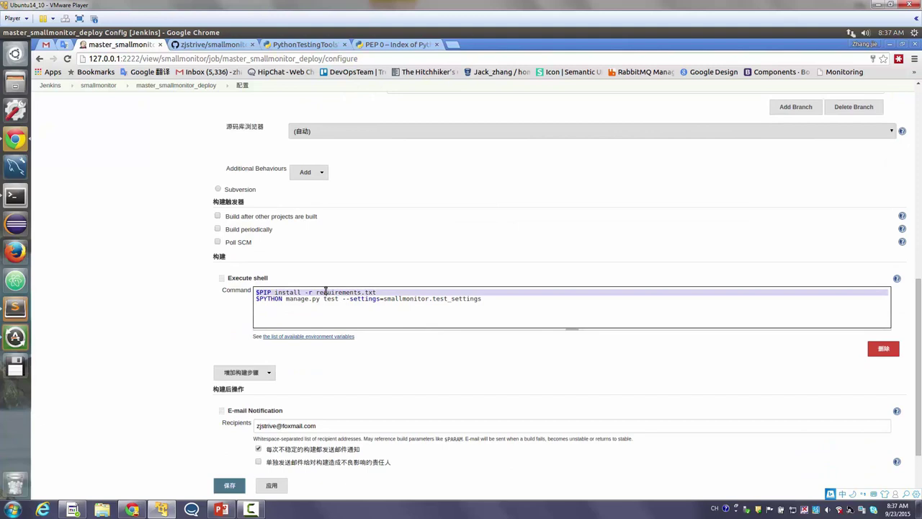
pyautogui.press('Delete')
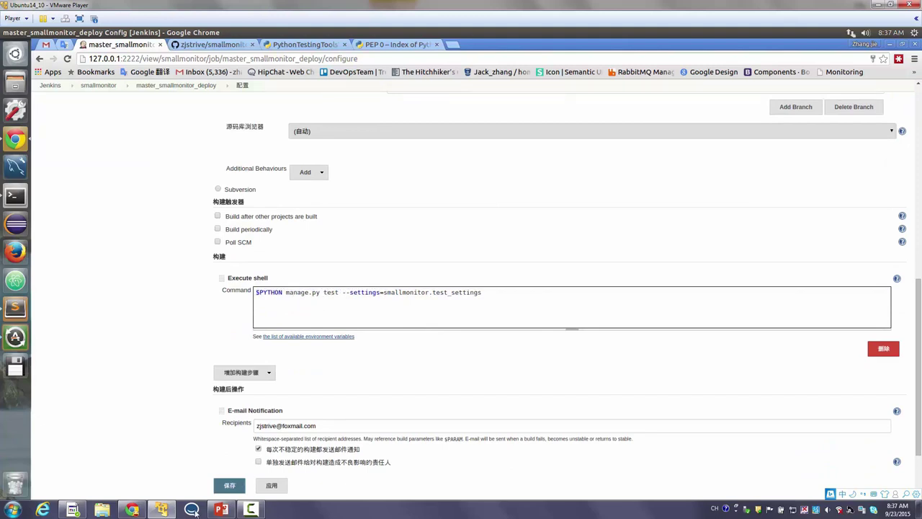
# Copy the production server arguments "manage.py runserver --insecure 0.0.0.0:2332" from README.txt in Sublime Text.
pyautogui.click(26, 319)
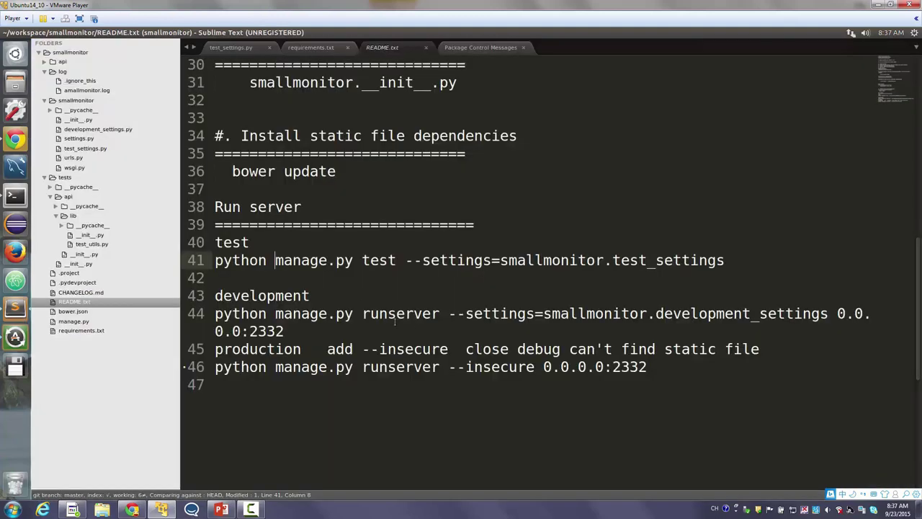
pyautogui.tripleClick(414, 349)
pyautogui.doubleClick(401, 367)
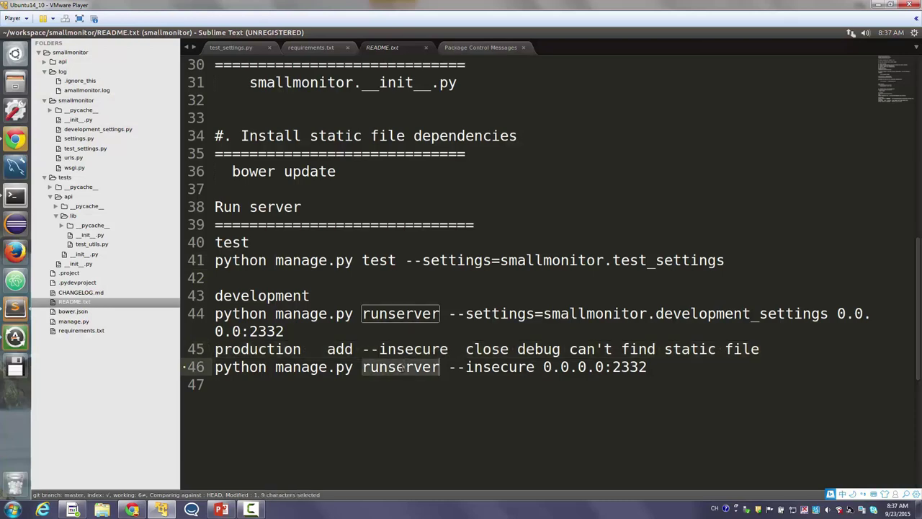
pyautogui.moveTo(276, 367); pyautogui.dragTo(646, 367)
pyautogui.hotkey('ctrl', 'c')
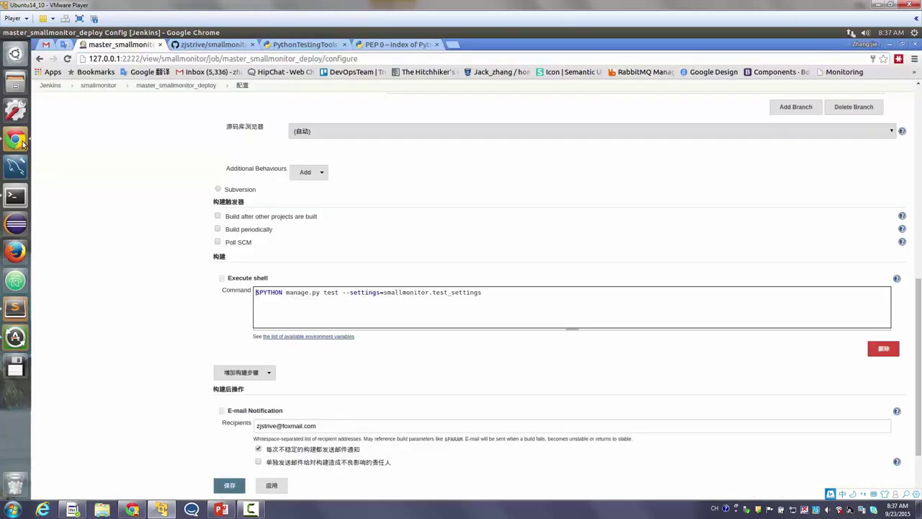
# Back in Chrome, replace the test arguments after $PYTHON in the shell command with "manage.py runserver --insecure 0.0.0.0:2332".
pyautogui.click(15, 144)
pyautogui.moveTo(469, 293); pyautogui.dragTo(288, 292)
pyautogui.hotkey('alt', 'Tab')
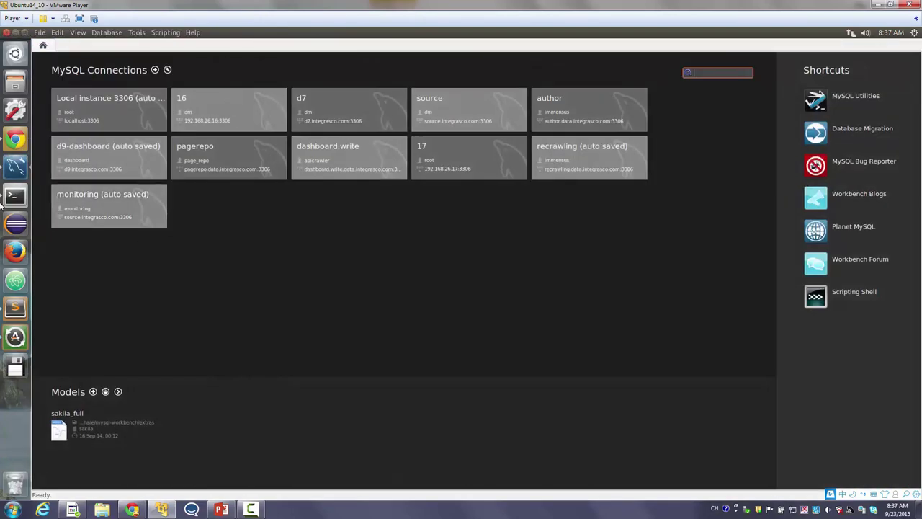
pyautogui.click(17, 147)
pyautogui.click(510, 304)
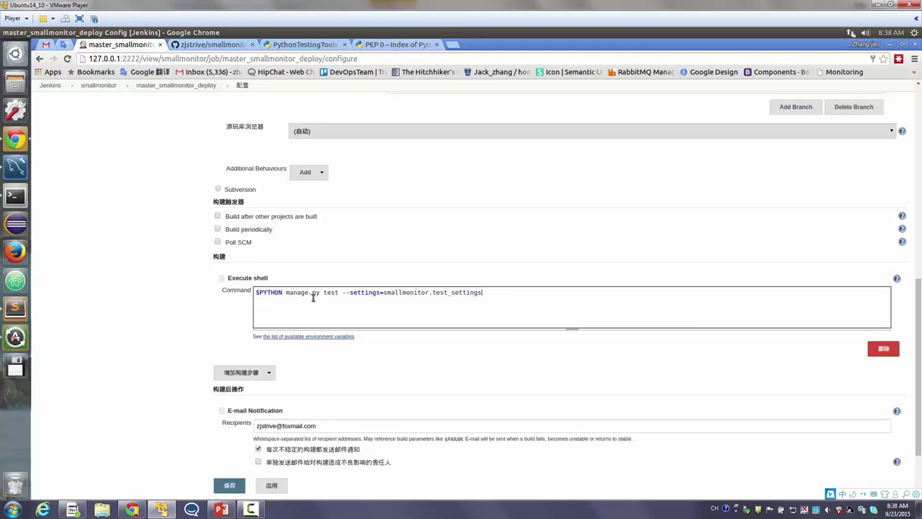
pyautogui.moveTo(287, 293); pyautogui.dragTo(485, 294)
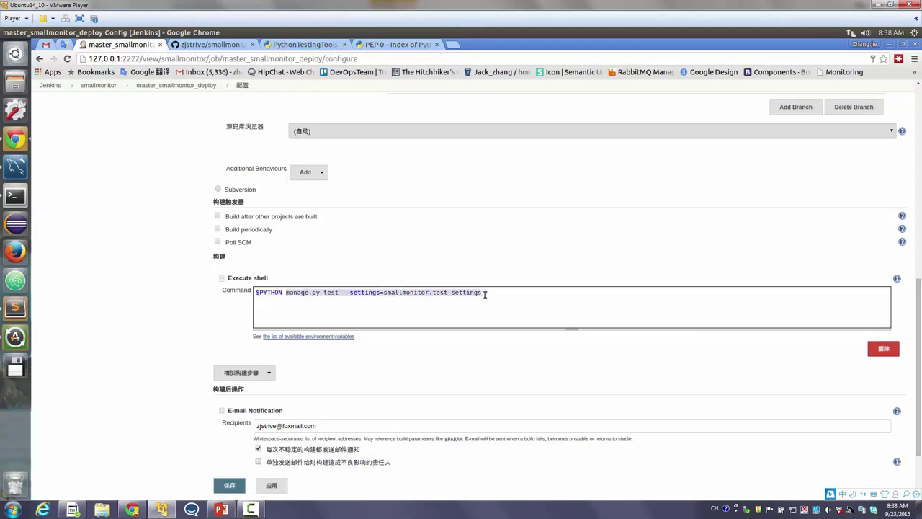
pyautogui.hotkey('ctrl', 'v')
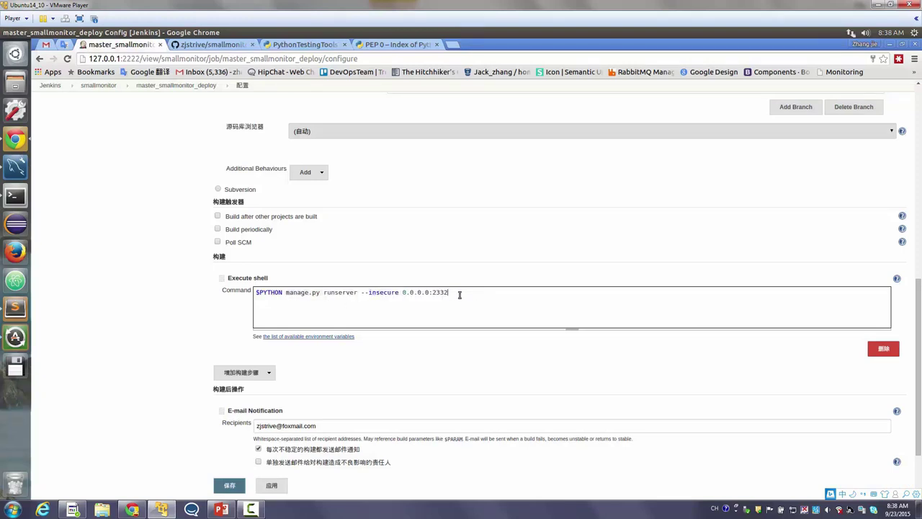
# Save the master_smallmonitor_deploy configuration and return to the smallmonitor view.
pyautogui.scroll(-2, 409, 324)
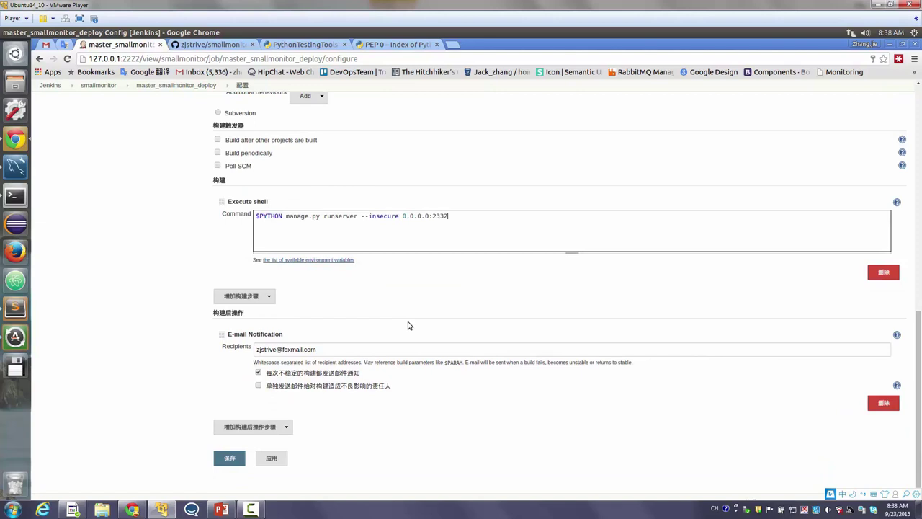
pyautogui.click(230, 458)
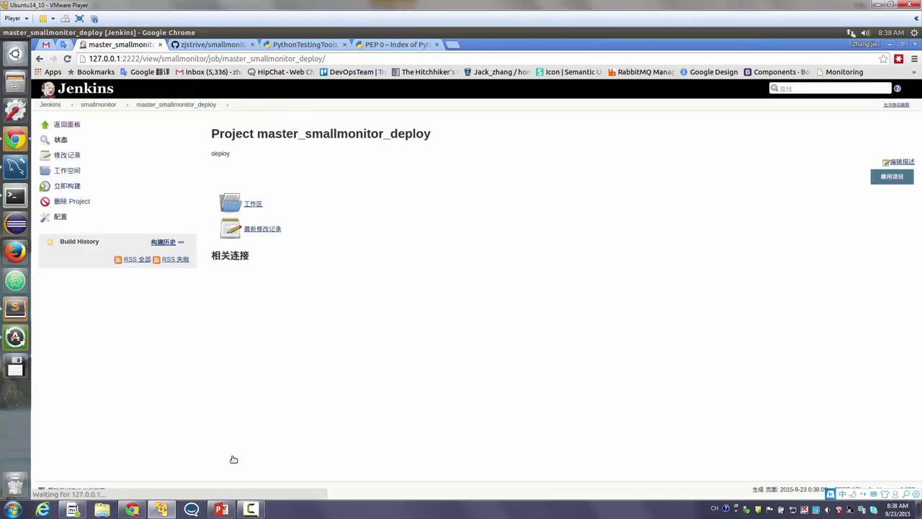
pyautogui.click(100, 105)
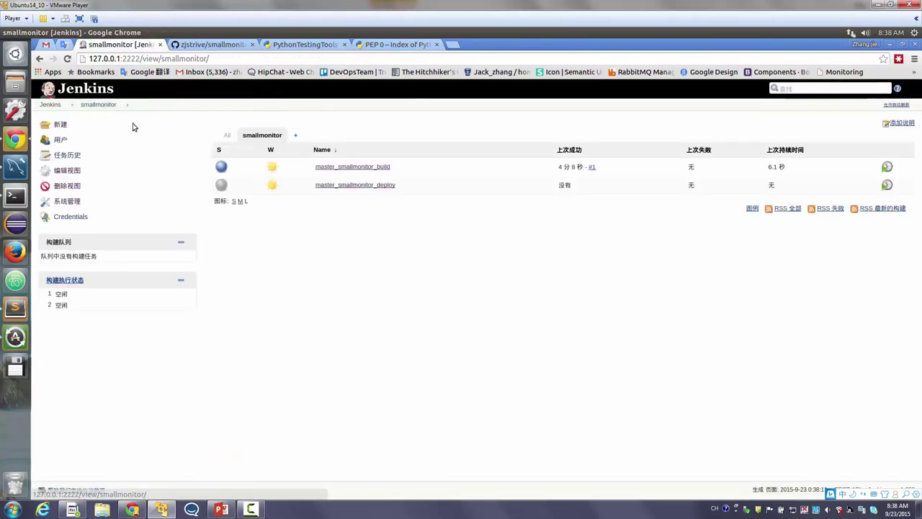
# Open the configuration of master_smallmonitor_build and enable the "Build after other projects are built" trigger.
pyautogui.click(356, 167)
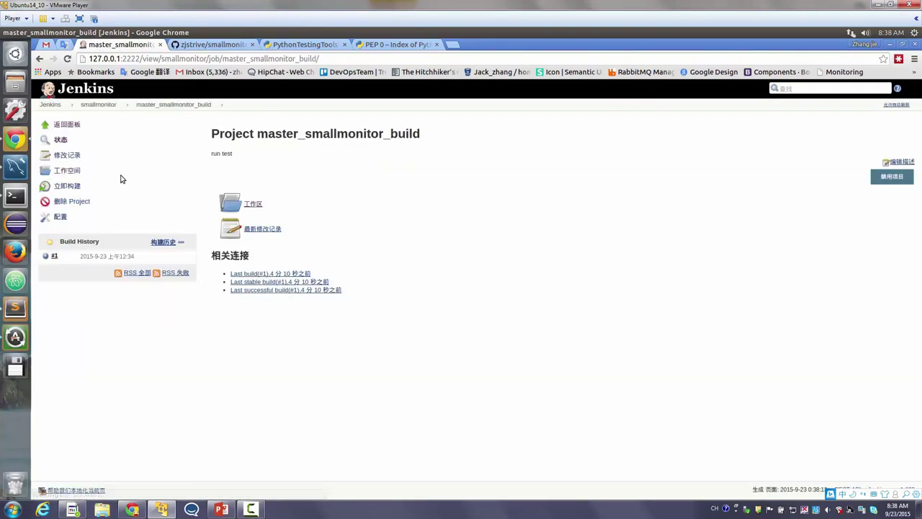
pyautogui.click(61, 217)
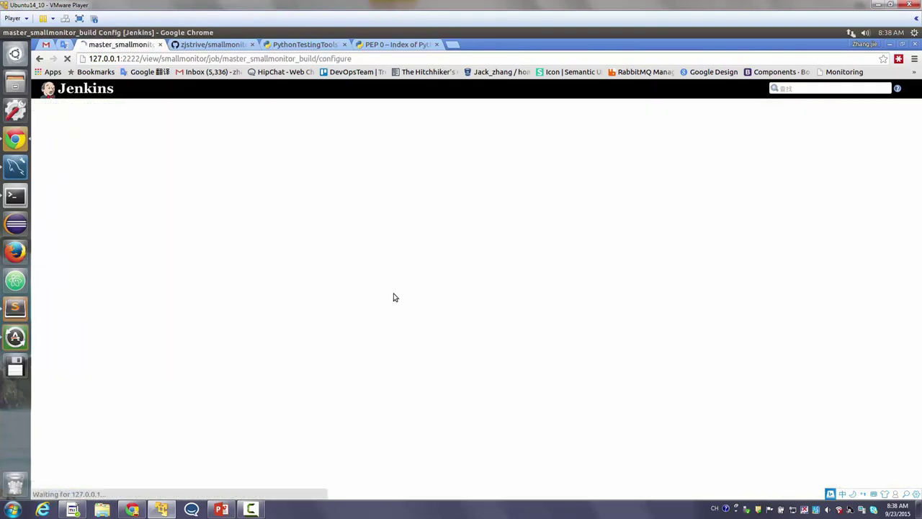
pyautogui.scroll(-2, 375, 294)
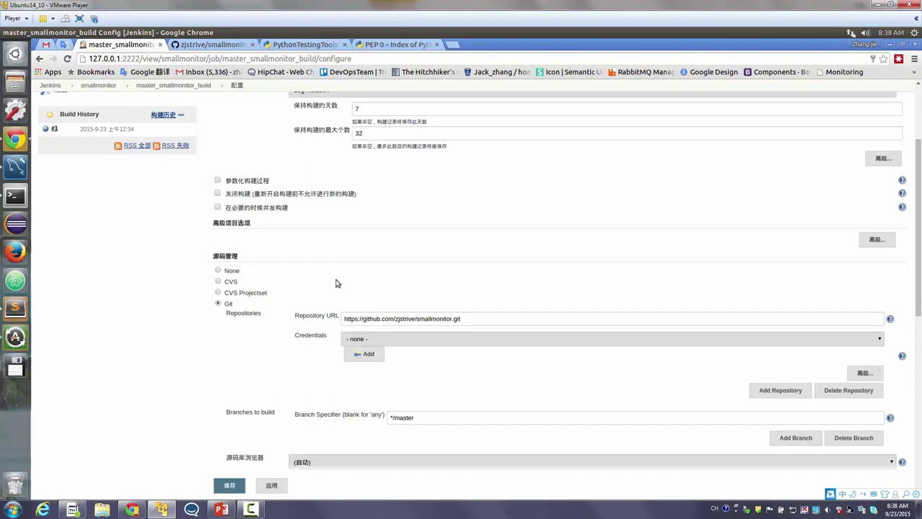
pyautogui.scroll(-3, 263, 227)
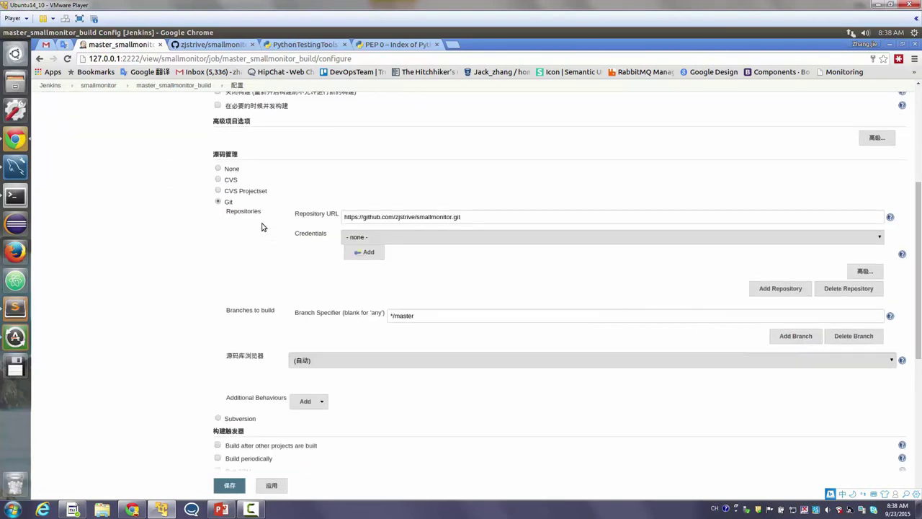
pyautogui.scroll(-2, 263, 227)
pyautogui.scroll(-3, 262, 227)
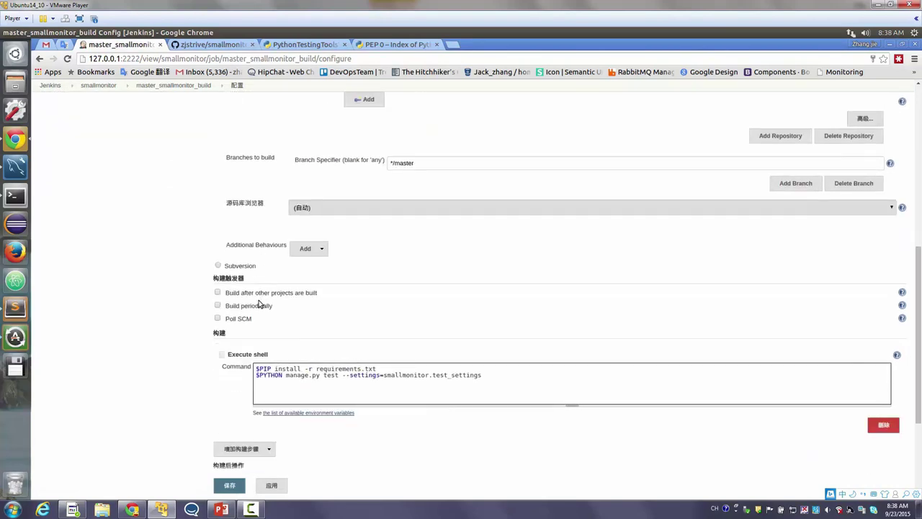
pyautogui.click(283, 294)
pyautogui.click(322, 309)
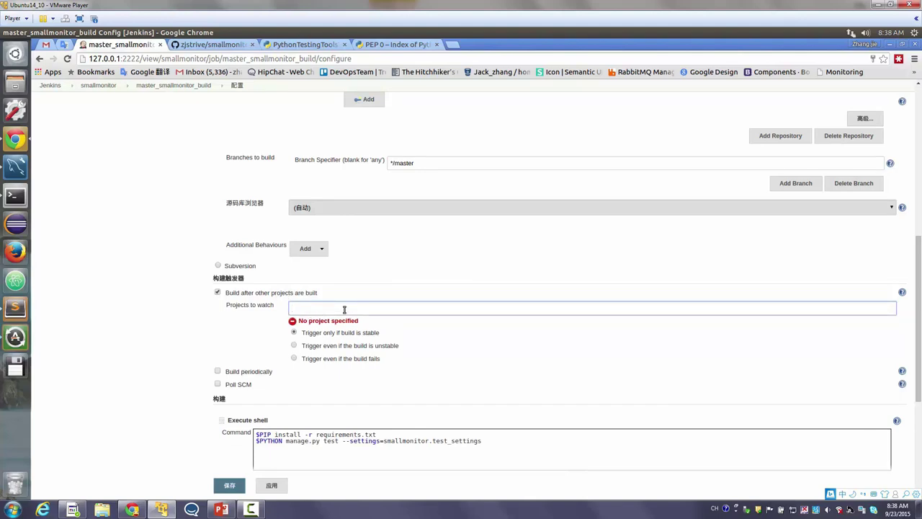
# Set master_smallmonitor_deploy as the project to watch, with triggering only on stable builds, and save the build job.
pyautogui.write('m')
pyautogui.press('Down')
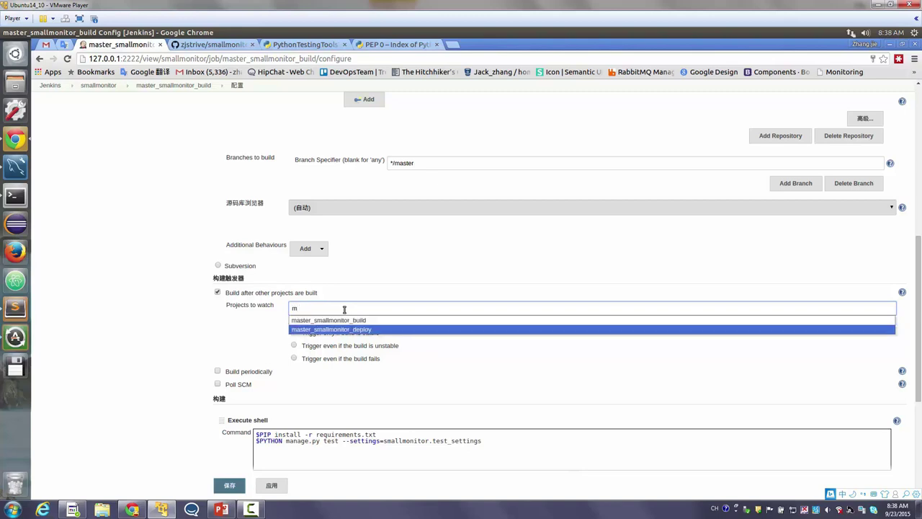
pyautogui.press('Return')
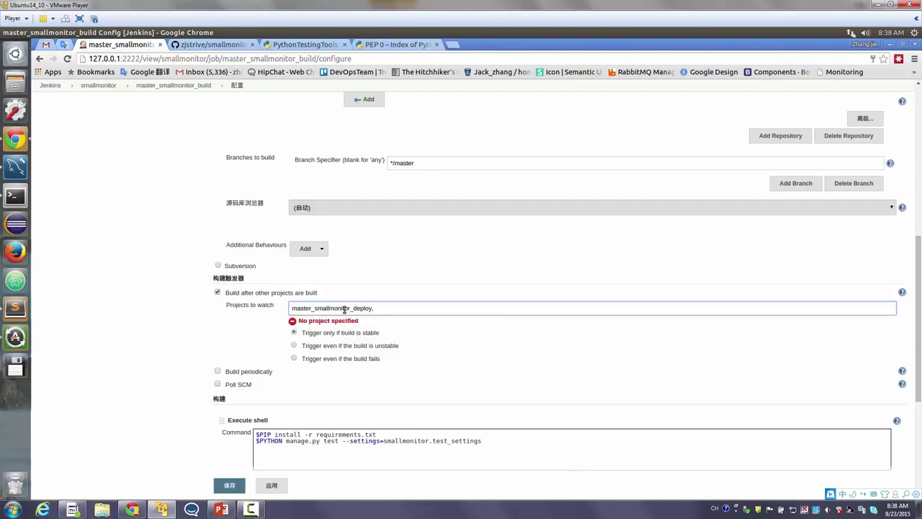
pyautogui.doubleClick(346, 309)
pyautogui.scroll(-2, 346, 309)
pyautogui.click(229, 485)
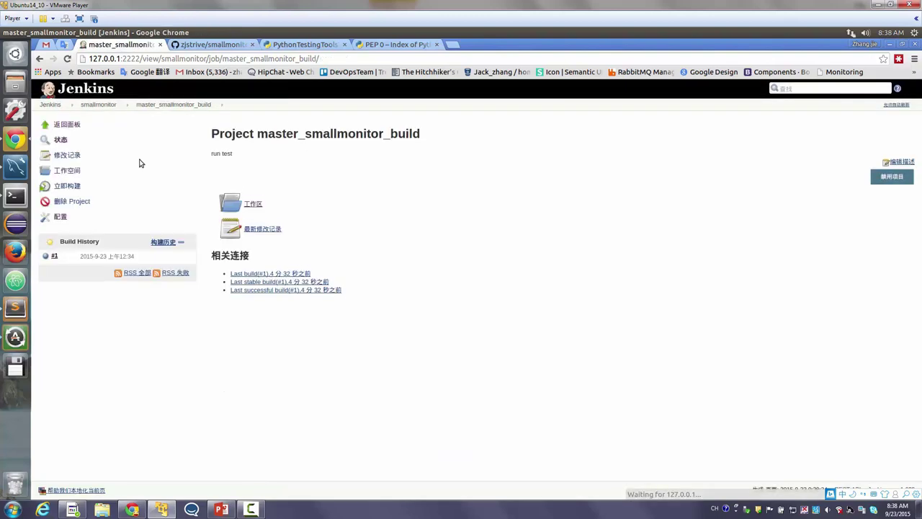
pyautogui.click(100, 108)
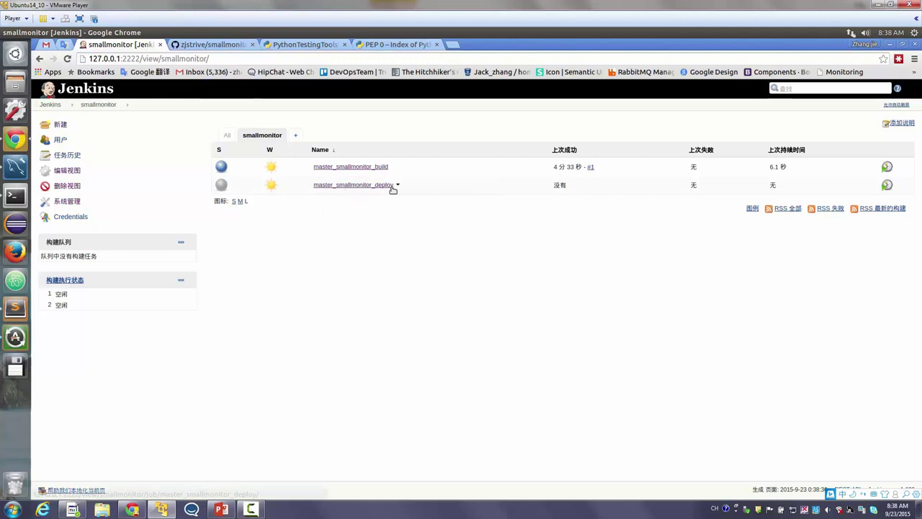
pyautogui.moveTo(389, 168); pyautogui.dragTo(403, 191)
pyautogui.click(301, 213)
pyautogui.click(402, 209)
# Reopen the configuration of master_smallmonitor_build and enable the Poll SCM trigger.
pyautogui.click(362, 166)
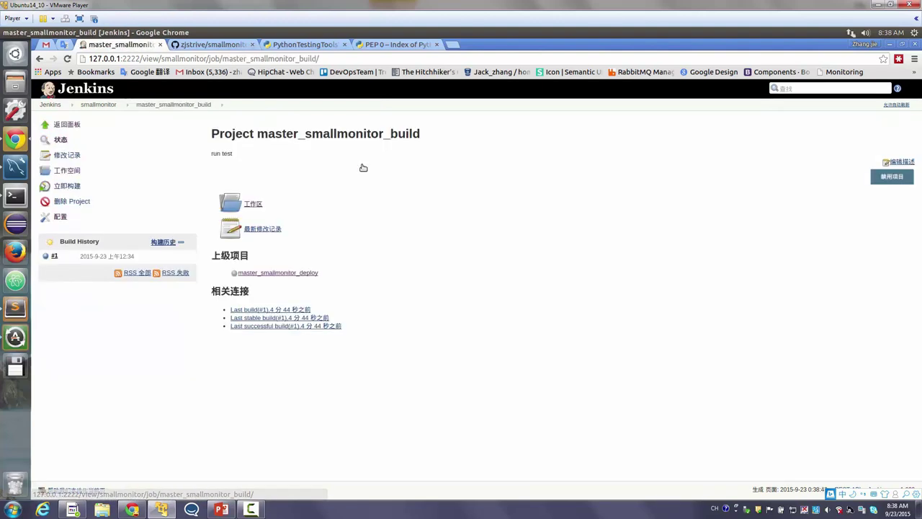
pyautogui.click(62, 217)
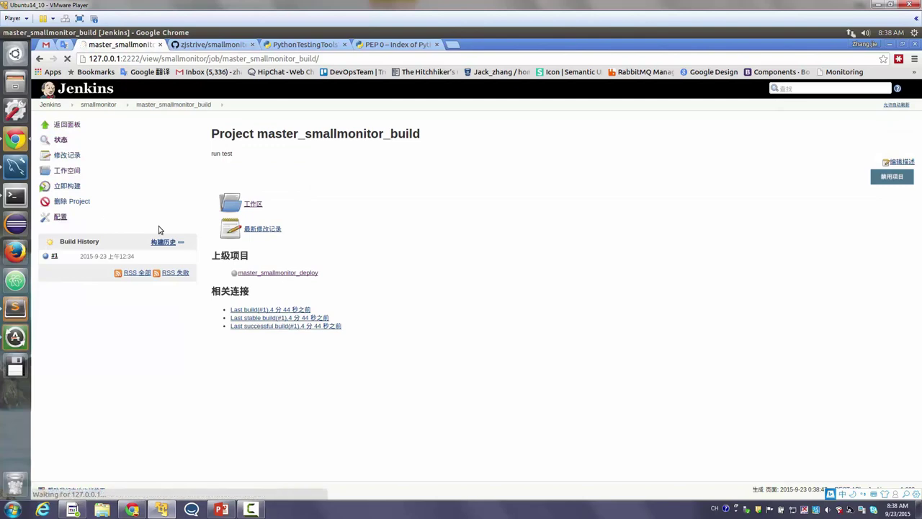
pyautogui.scroll(-2, 471, 265)
pyautogui.scroll(-5, 471, 265)
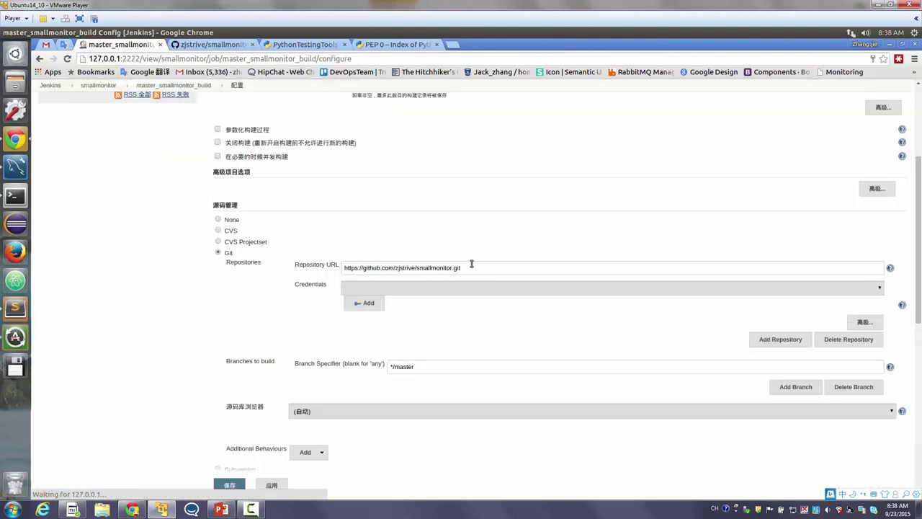
pyautogui.scroll(-2, 252, 297)
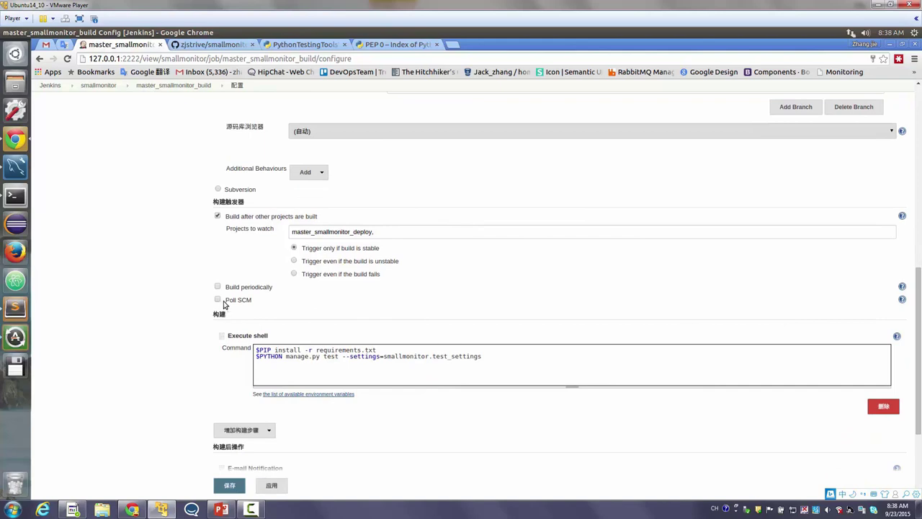
pyautogui.click(217, 301)
pyautogui.click(325, 324)
pyautogui.scroll(-3, 326, 328)
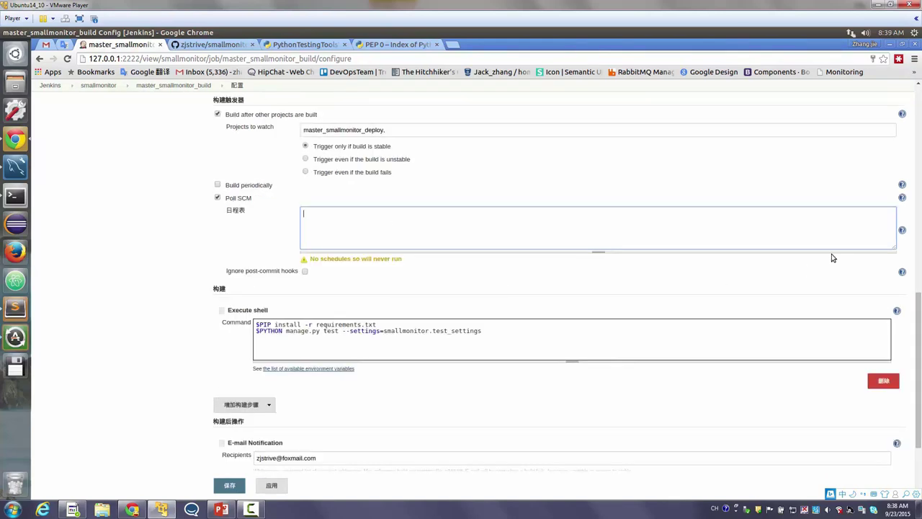
# Show the help for the Poll SCM schedule and examine its cron syntax examples.
pyautogui.click(902, 230)
pyautogui.scroll(-5, 474, 279)
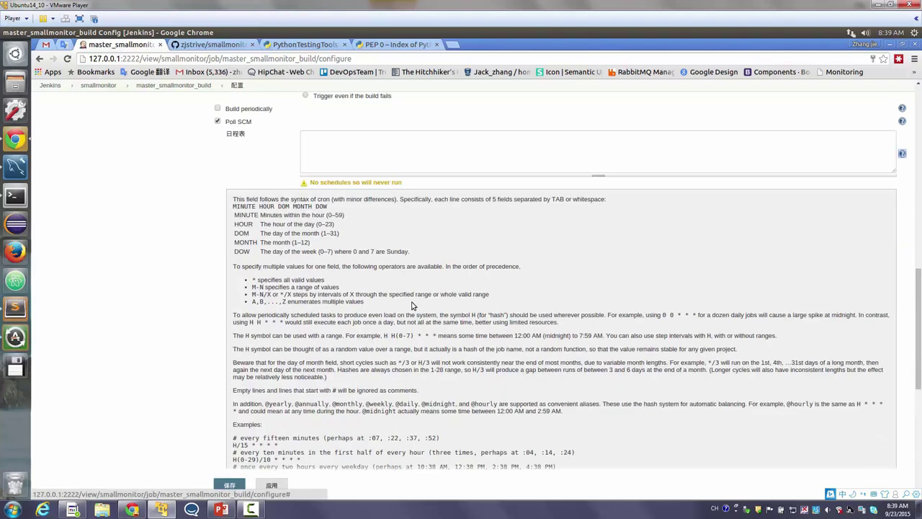
pyautogui.tripleClick(252, 339)
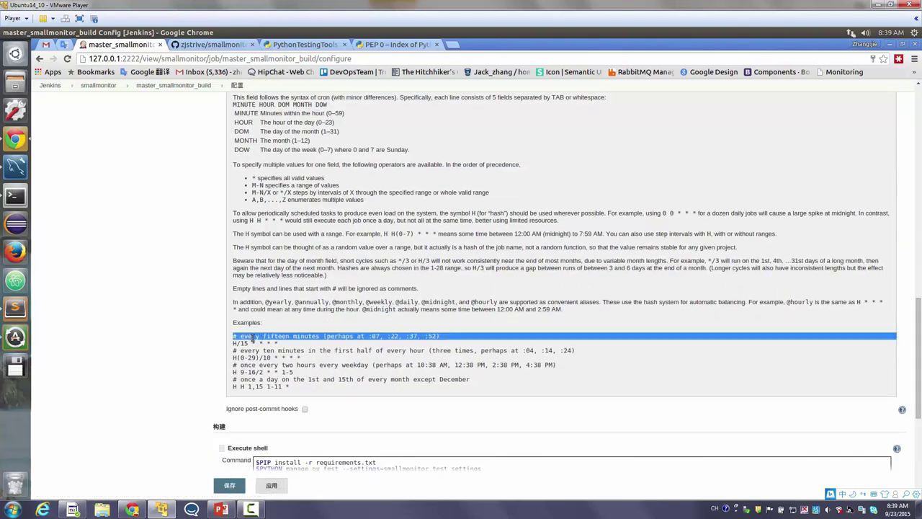
pyautogui.moveTo(252, 339); pyautogui.dragTo(253, 344)
pyautogui.tripleClick(254, 343)
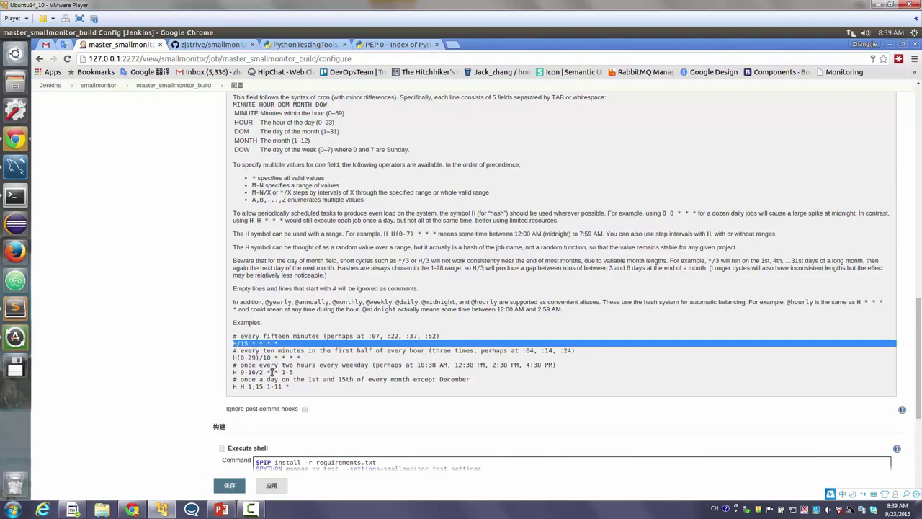
pyautogui.tripleClick(298, 364)
pyautogui.moveTo(297, 358); pyautogui.dragTo(232, 351)
pyautogui.click(300, 367)
pyautogui.tripleClick(283, 374)
pyautogui.click(286, 388)
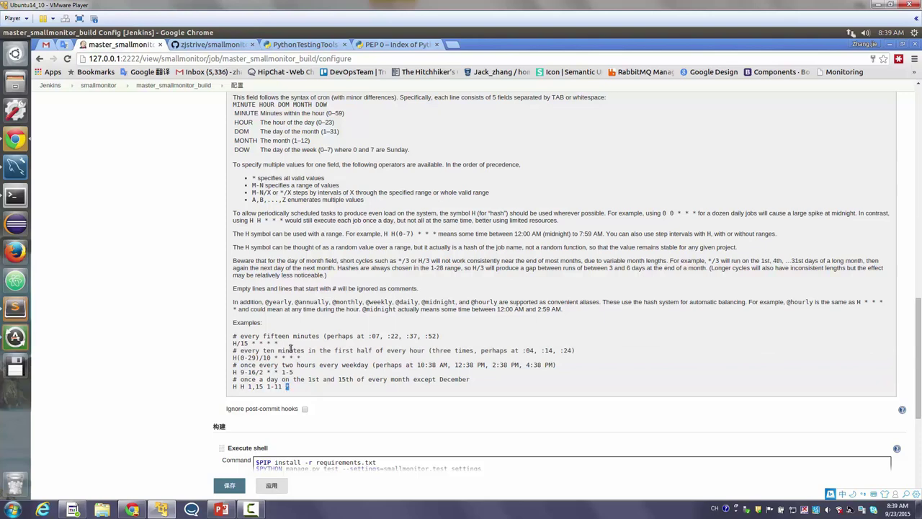
# Copy the fifteen-minute example "H/15 * * * *" into the Poll SCM schedule and save the build job.
pyautogui.moveTo(288, 342); pyautogui.dragTo(234, 343)
pyautogui.hotkey('ctrl', 'c')
pyautogui.scroll(5, 298, 360)
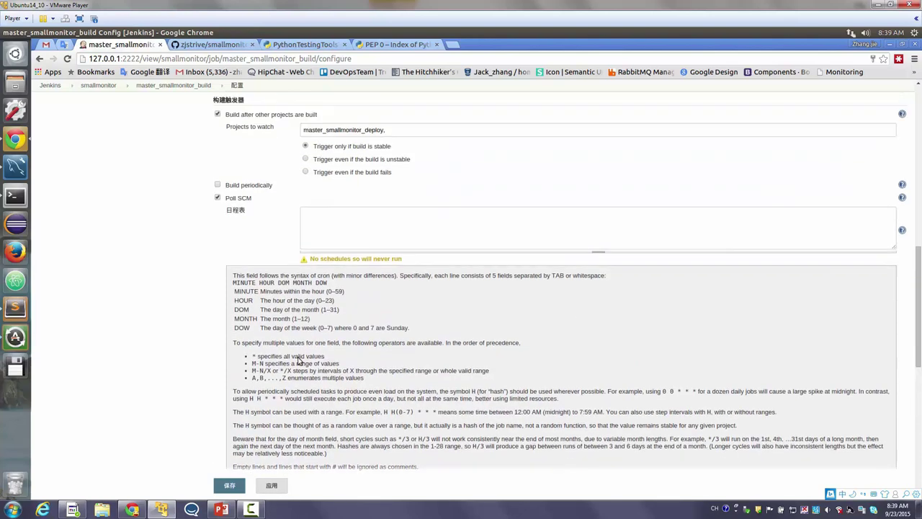
pyautogui.click(323, 346)
pyautogui.hotkey('ctrl', 'v')
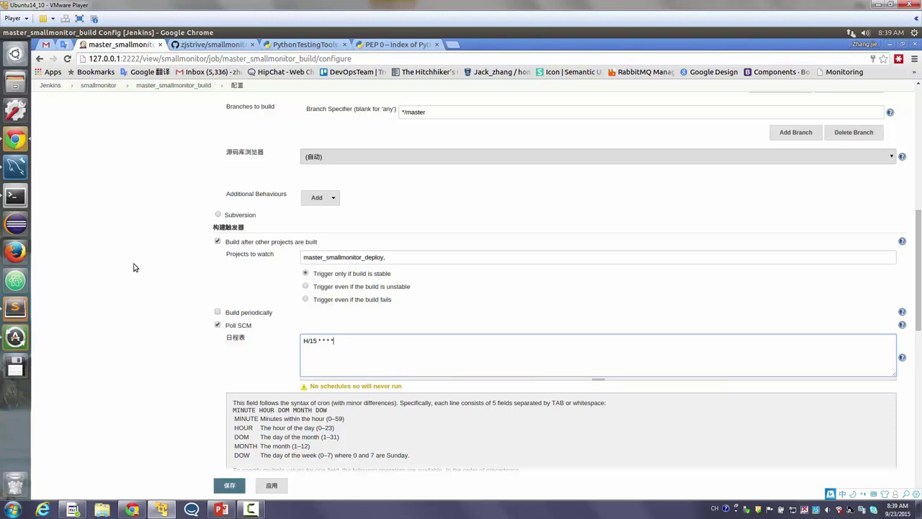
pyautogui.scroll(3, 103, 303)
pyautogui.scroll(-4, 115, 298)
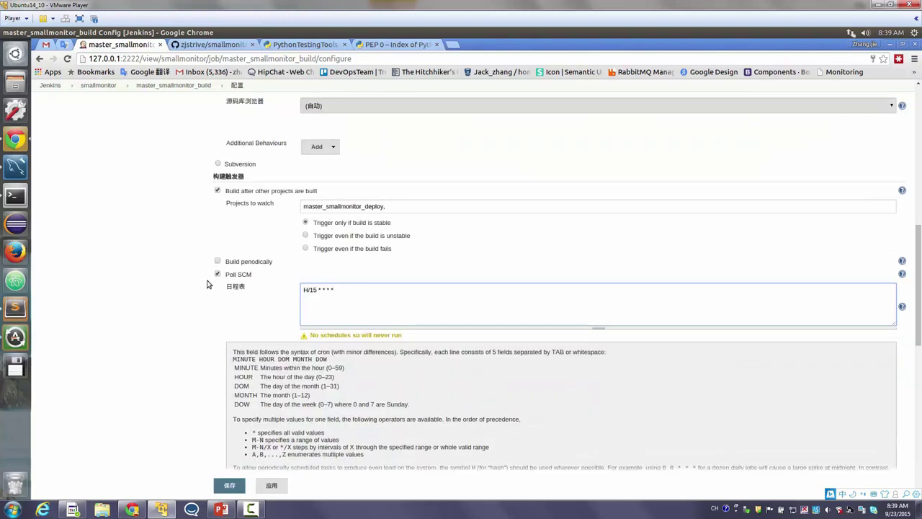
pyautogui.scroll(-3, 209, 285)
pyautogui.click(229, 485)
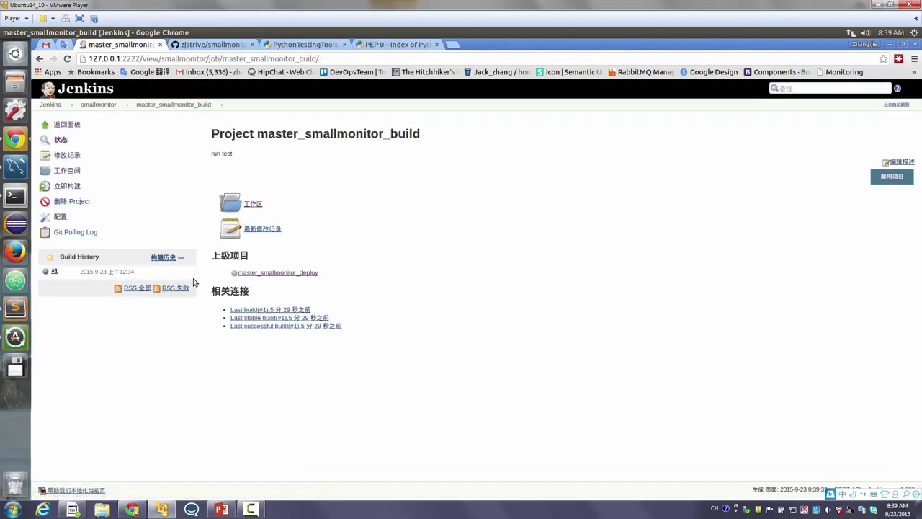
# Start a new build of master_smallmonitor_build from the smallmonitor view and open the console output of build #2.
pyautogui.click(110, 106)
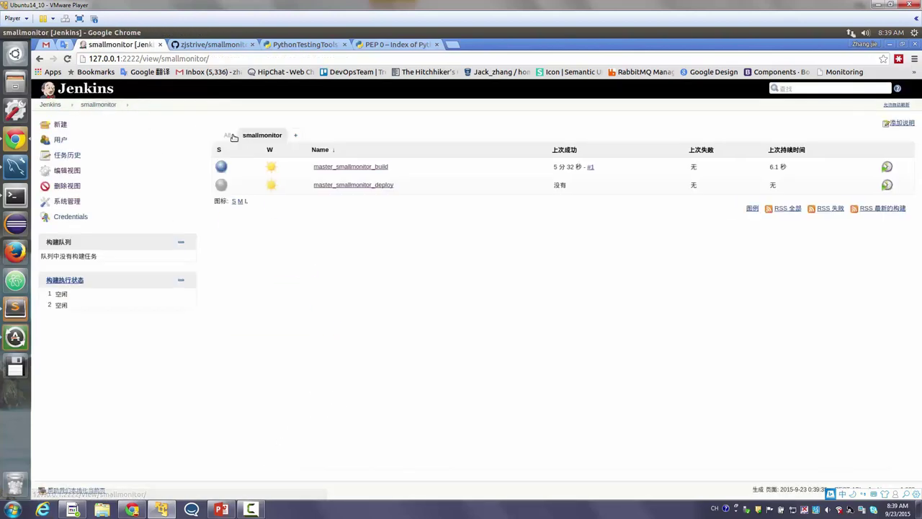
pyautogui.click(321, 169)
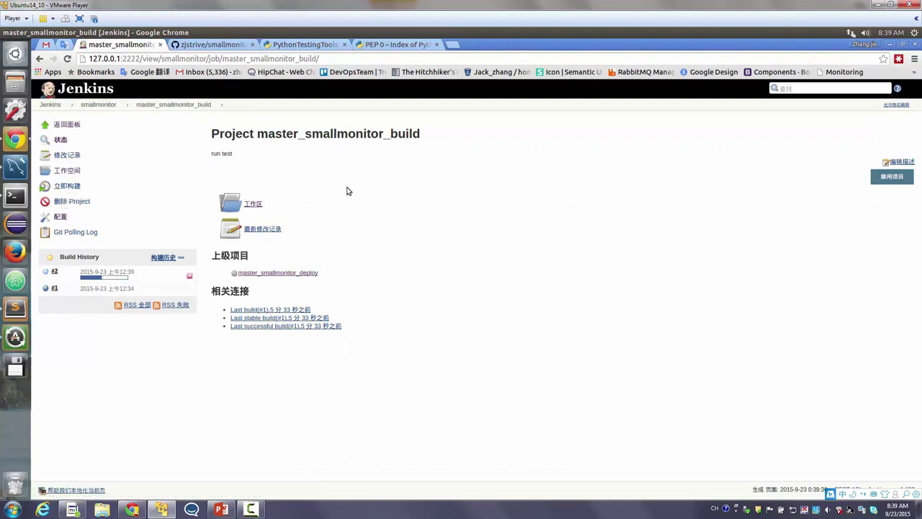
pyautogui.click(46, 273)
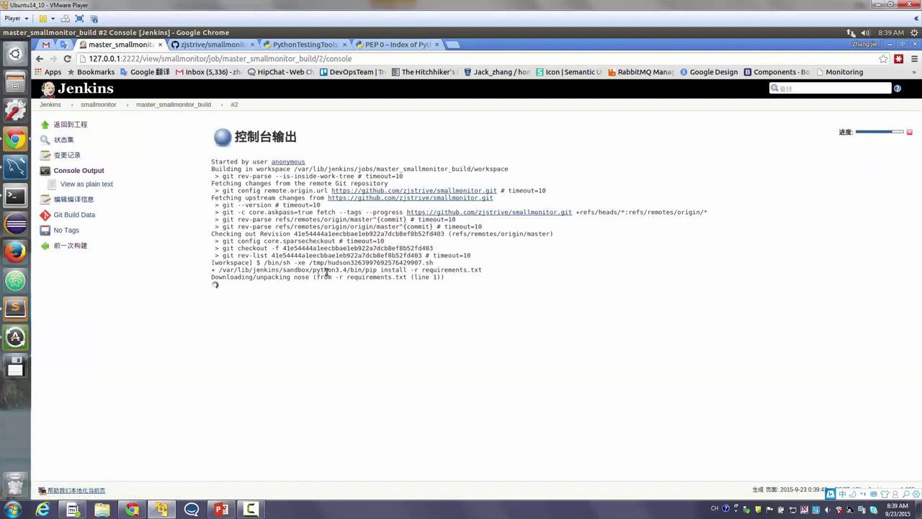
# Examine the console output of build #2, from the requirements installation and test run to the end of the log.
pyautogui.tripleClick(326, 272)
pyautogui.tripleClick(326, 283)
pyautogui.moveTo(325, 283); pyautogui.dragTo(349, 246)
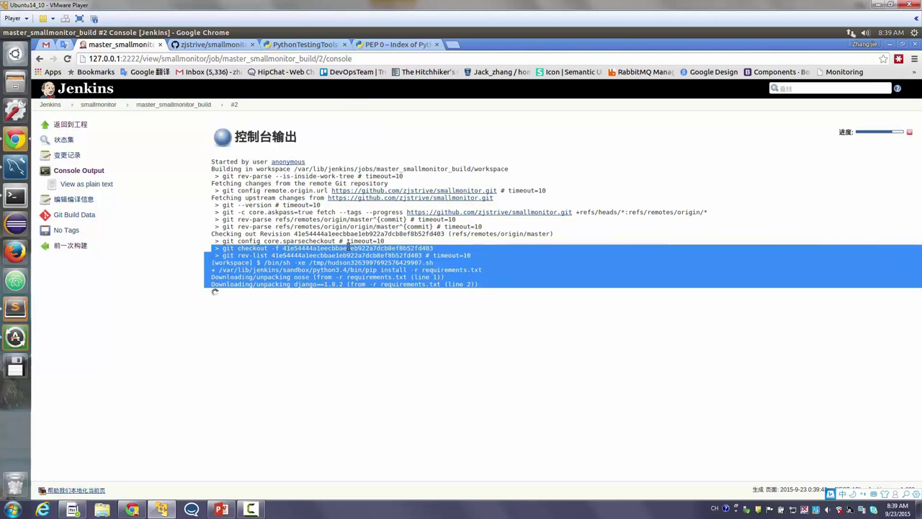
pyautogui.click(349, 246)
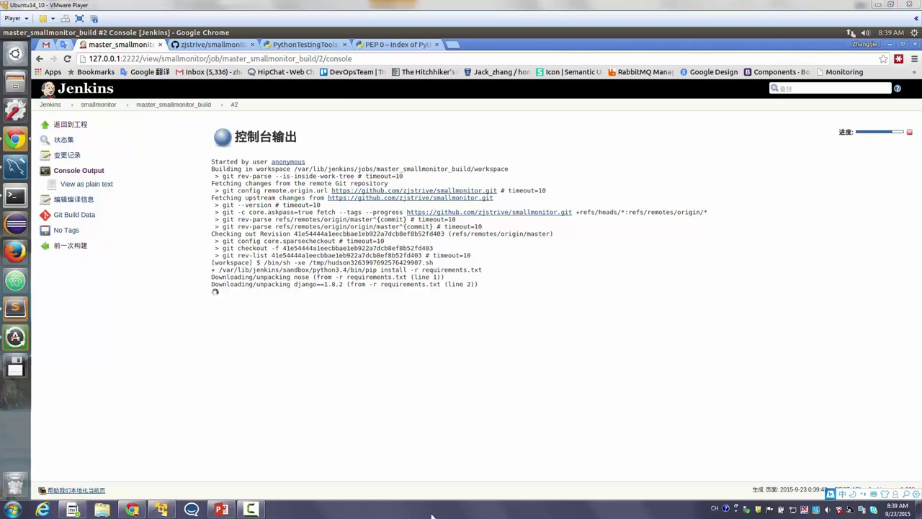
pyautogui.scroll(4, 406, 423)
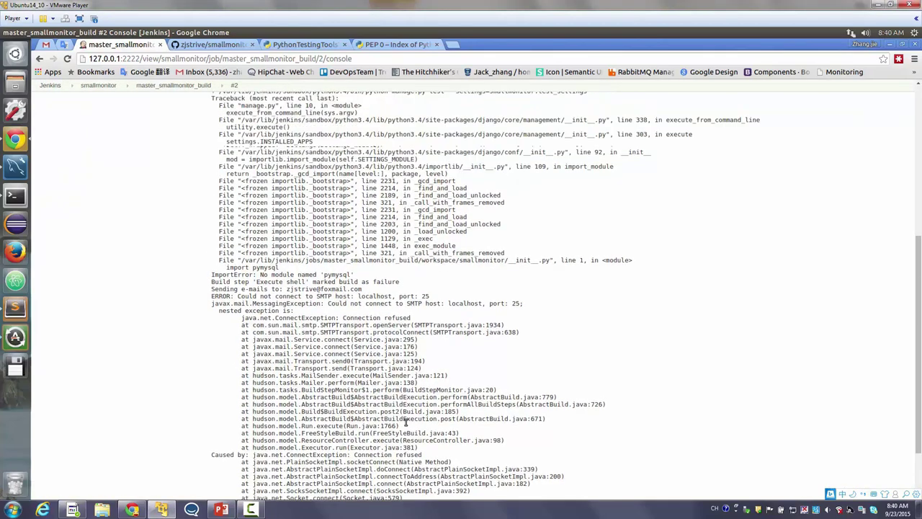
pyautogui.scroll(-2, 356, 459)
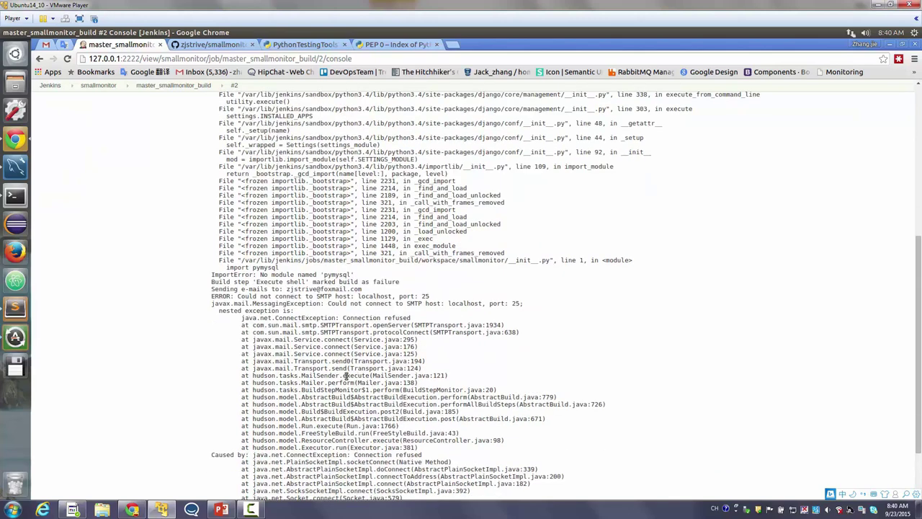
pyautogui.moveTo(317, 269); pyautogui.dragTo(325, 282)
pyautogui.doubleClick(336, 274)
pyautogui.scroll(-3, 384, 349)
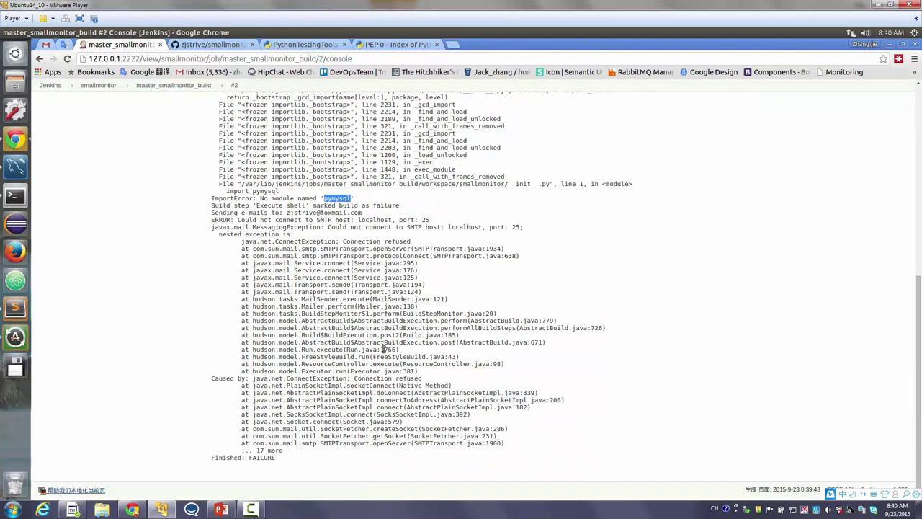
pyautogui.scroll(5, 383, 350)
pyautogui.scroll(5, 384, 352)
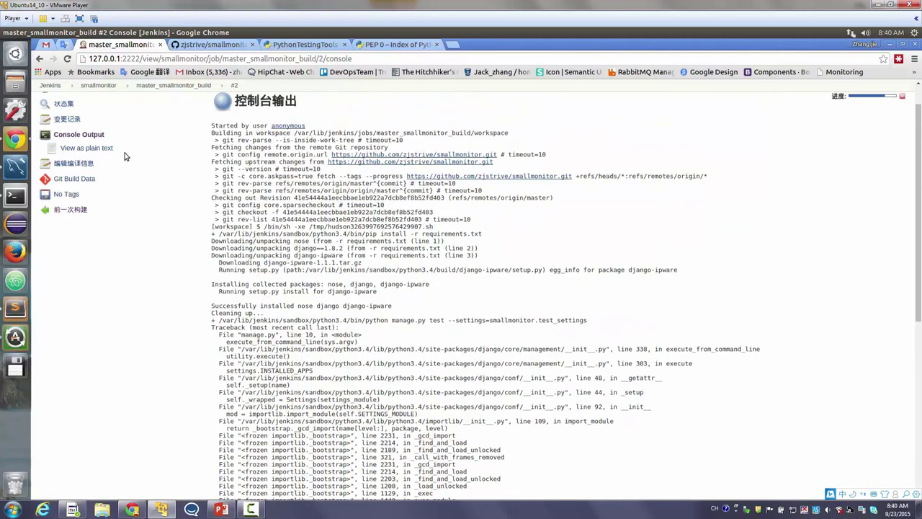
# Add the line "$PIP install pymysql" after the requirements install in the master_smallmonitor_build shell command, save the job and start a build.
pyautogui.click(164, 85)
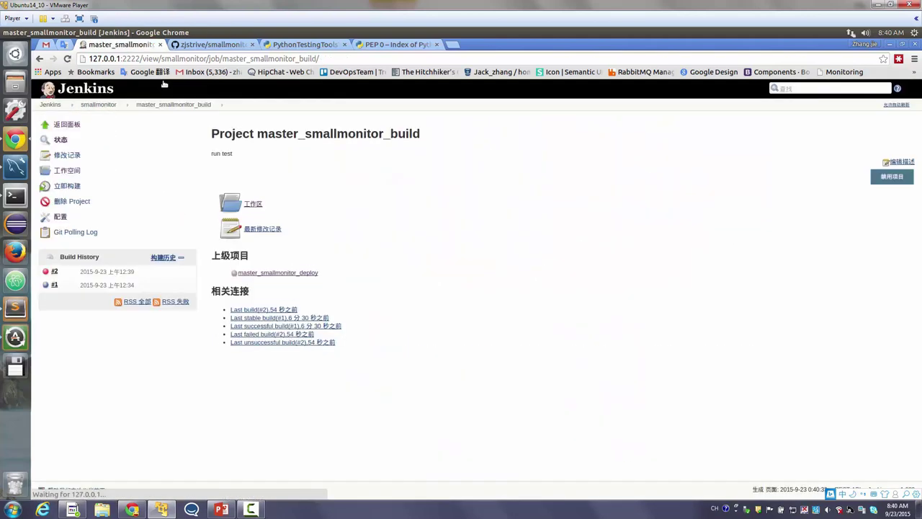
pyautogui.click(60, 216)
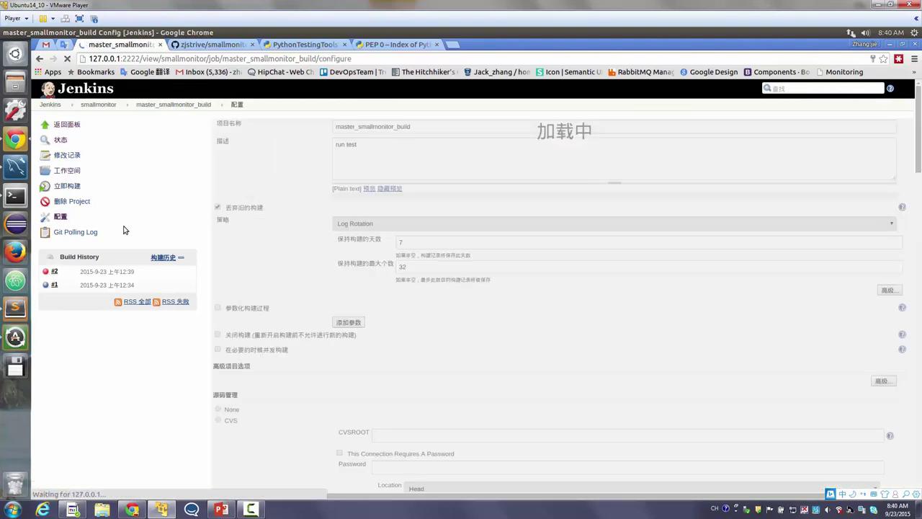
pyautogui.scroll(-4, 411, 376)
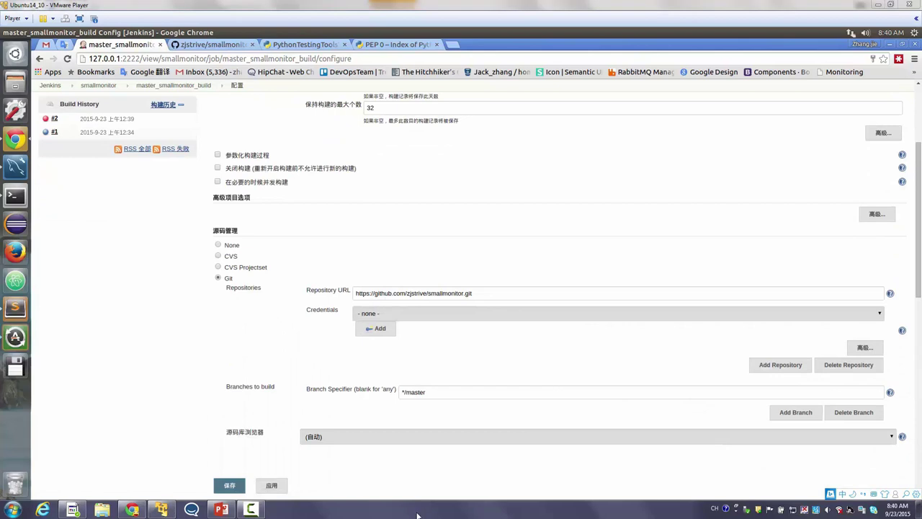
pyautogui.scroll(-9, 428, 502)
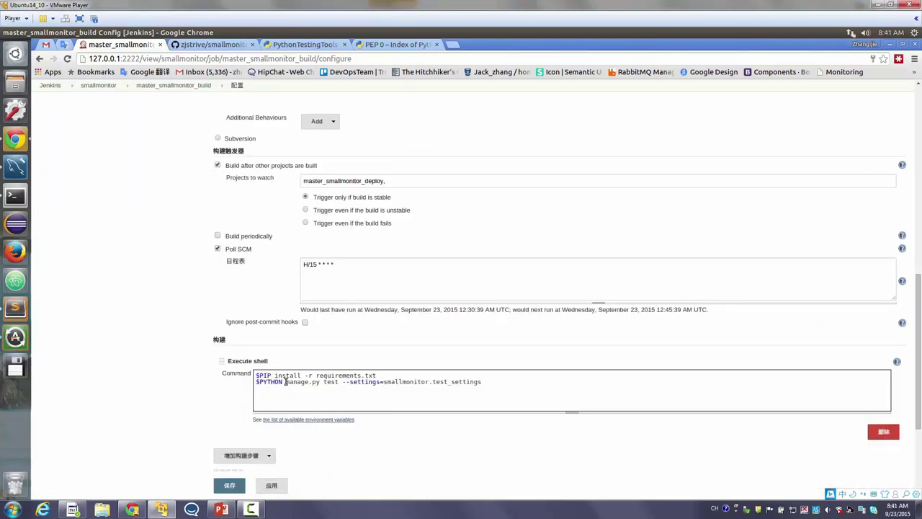
pyautogui.click(392, 374)
pyautogui.press('Return')
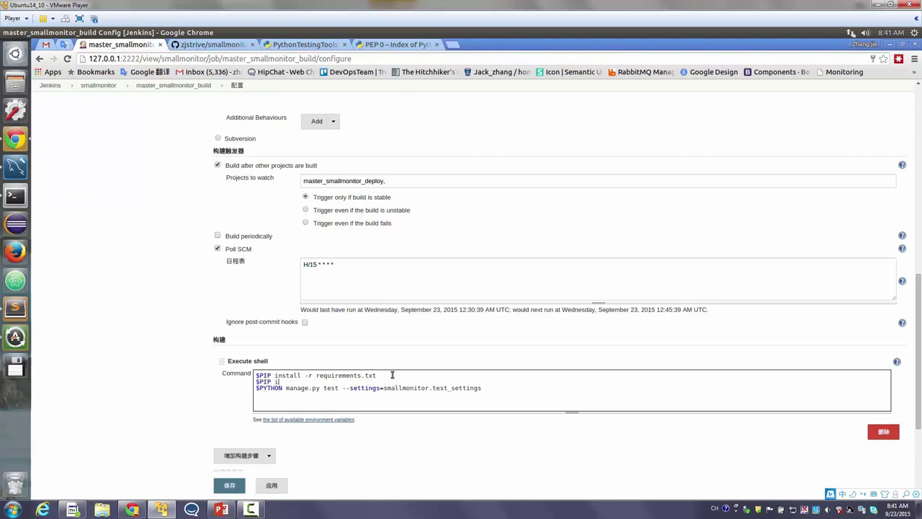
pyautogui.write('$PIP install pymysql')
pyautogui.click(238, 485)
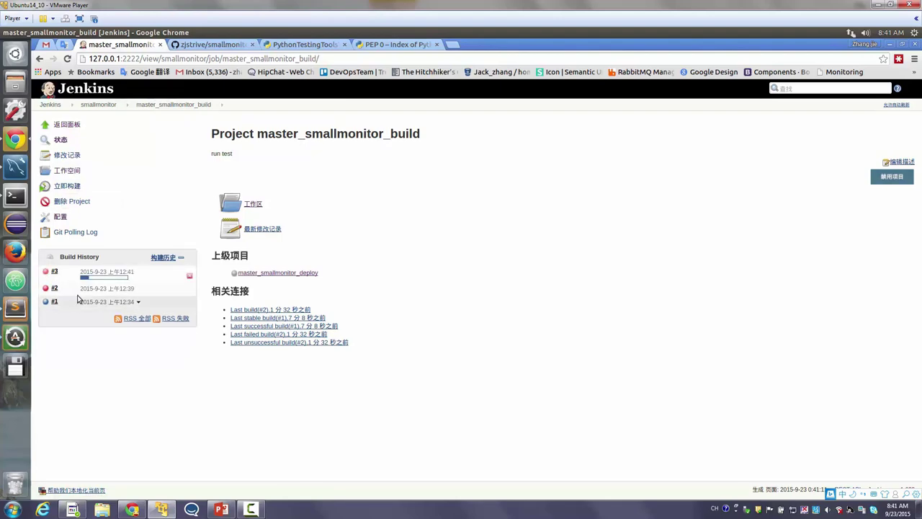
# Switch to Sublime Text, add pymysql as the last line of requirements.txt, save the file and dismiss the purchase prompt.
pyautogui.click(16, 309)
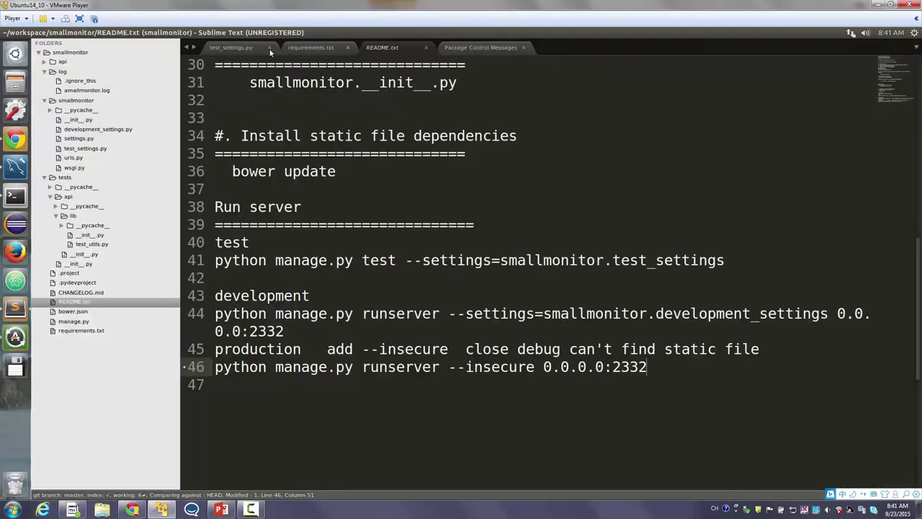
pyautogui.click(311, 48)
pyautogui.write('pymysql')
pyautogui.hotkey('ctrl', 's')
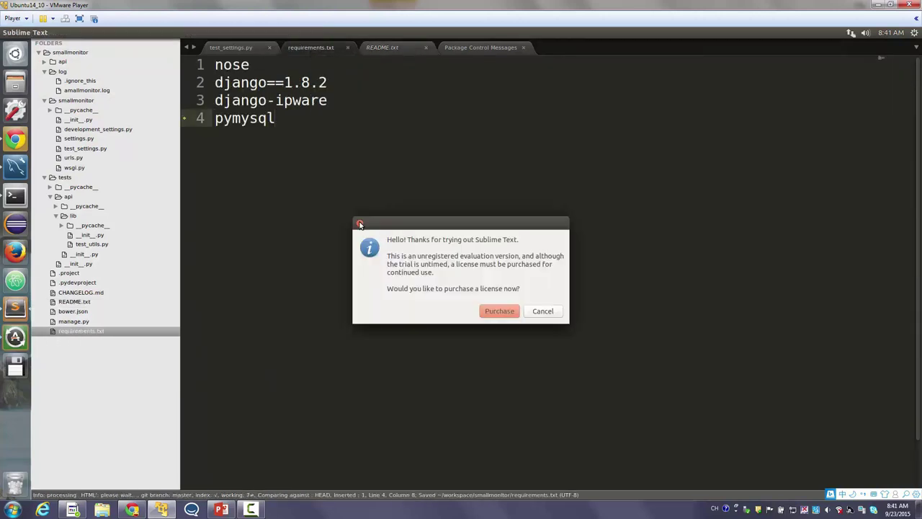
pyautogui.click(359, 224)
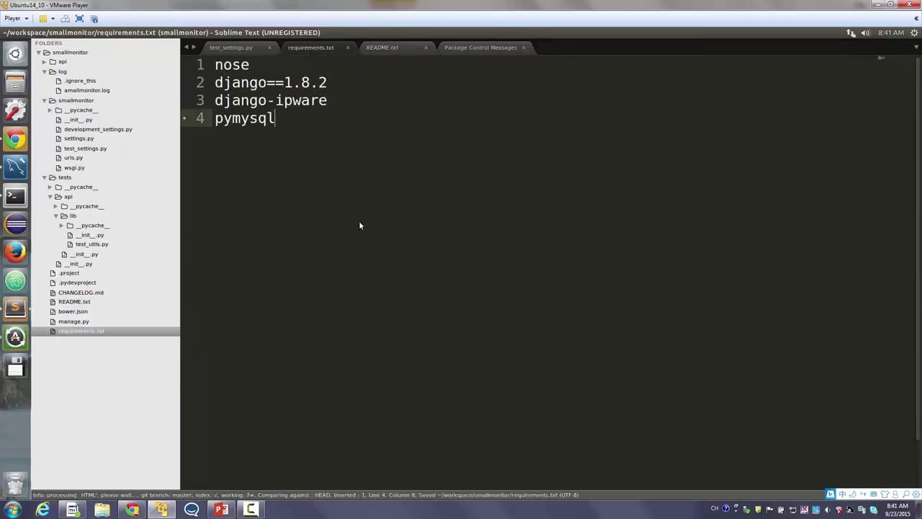
# Switch back to Chrome, open the console output of build #3 and examine the mail error and the import error.
pyautogui.click(16, 139)
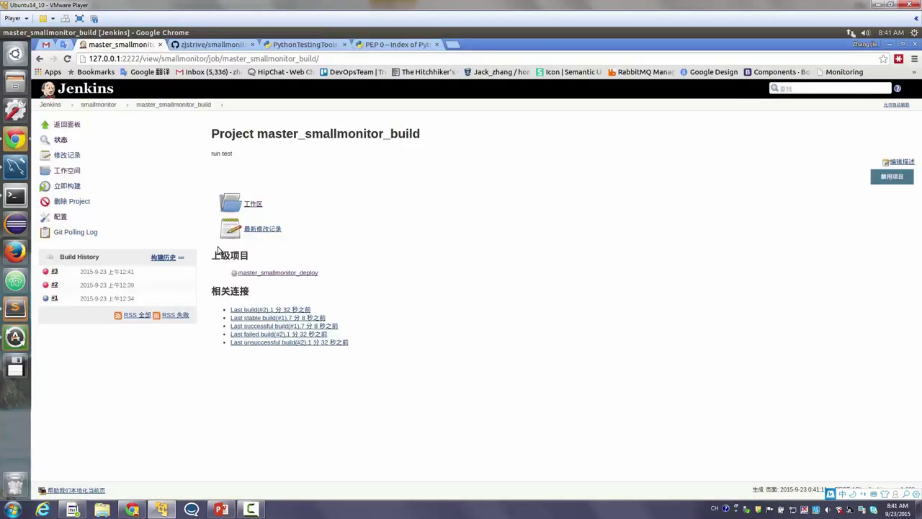
pyautogui.click(46, 272)
pyautogui.scroll(-3, 490, 326)
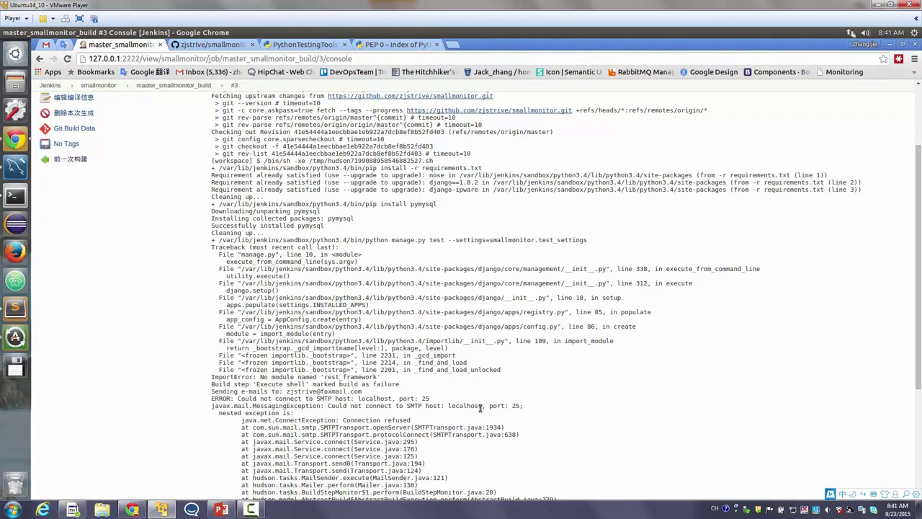
pyautogui.moveTo(329, 406); pyautogui.dragTo(354, 402)
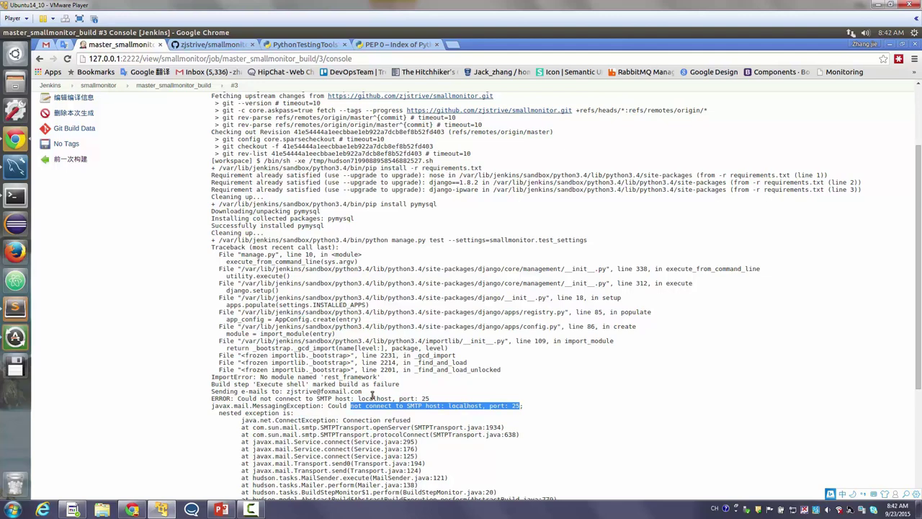
pyautogui.tripleClick(369, 375)
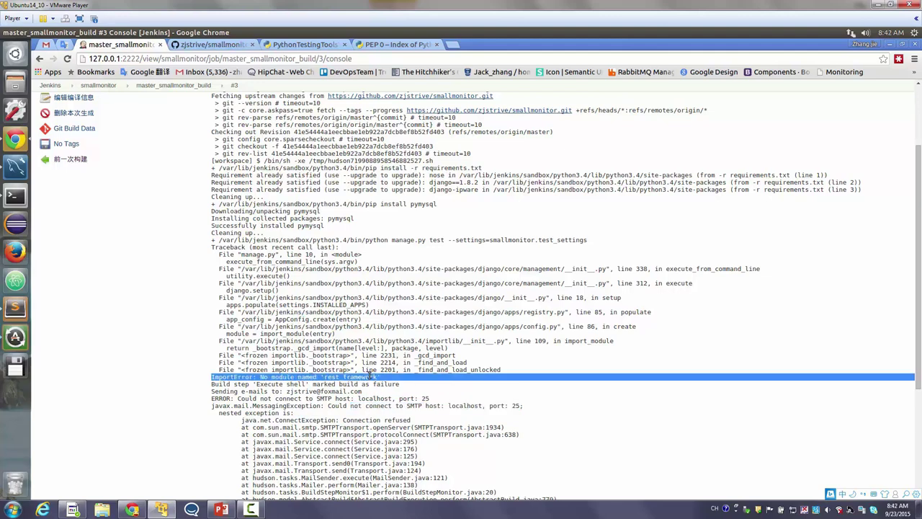
pyautogui.tripleClick(358, 377)
pyautogui.doubleClick(358, 377)
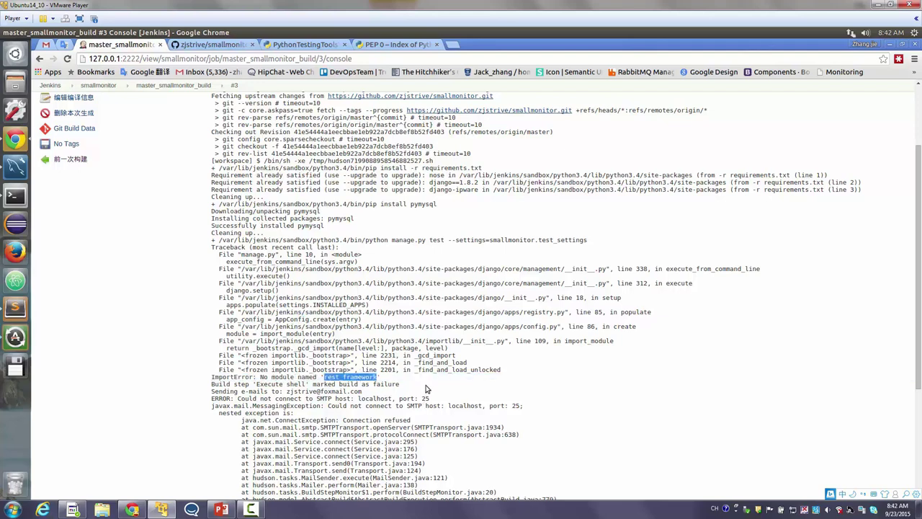
# Examine the mail exception traceback in the log of build #3 and review the preceding Django traceback.
pyautogui.scroll(-2, 426, 390)
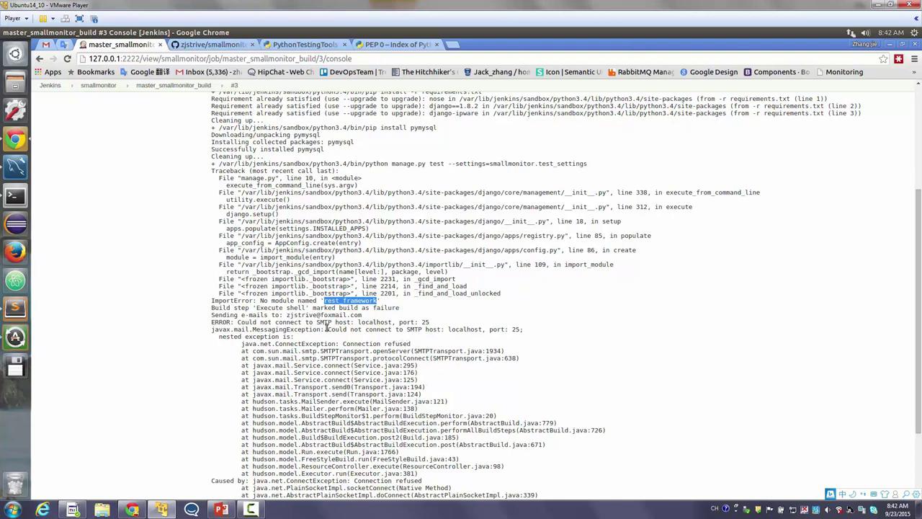
pyautogui.moveTo(237, 318)
pyautogui.mouseDown()
pyautogui.moveTo(446, 341)
pyautogui.moveTo(462, 430)
pyautogui.moveTo(432, 436)
pyautogui.moveTo(404, 227)
pyautogui.moveTo(433, 423)
pyautogui.mouseUp()
pyautogui.scroll(-3, 461, 425)
pyautogui.click(404, 227)
pyautogui.scroll(3, 433, 422)
pyautogui.moveTo(421, 235); pyautogui.dragTo(425, 249)
pyautogui.moveTo(491, 456); pyautogui.dragTo(491, 458)
pyautogui.scroll(5, 491, 457)
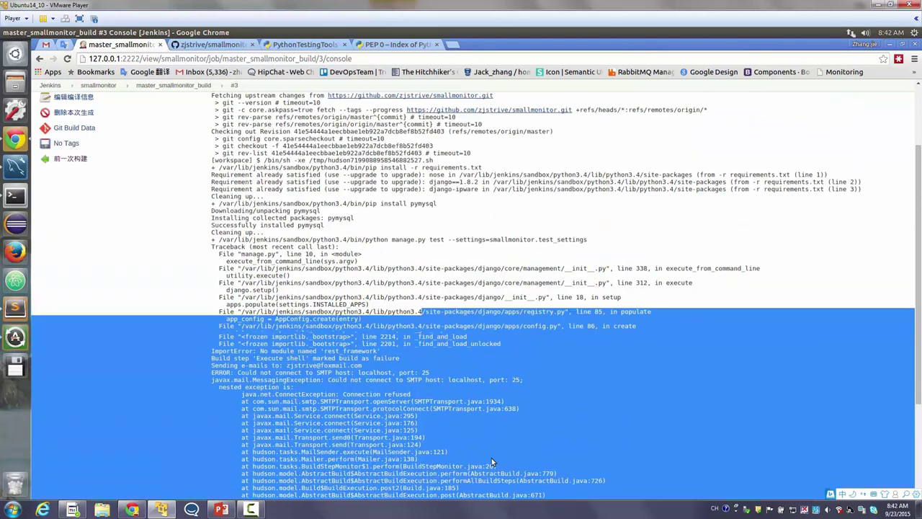
# Reopen the console output of build #3 from the smallmonitor view and look through the log again.
pyautogui.click(98, 104)
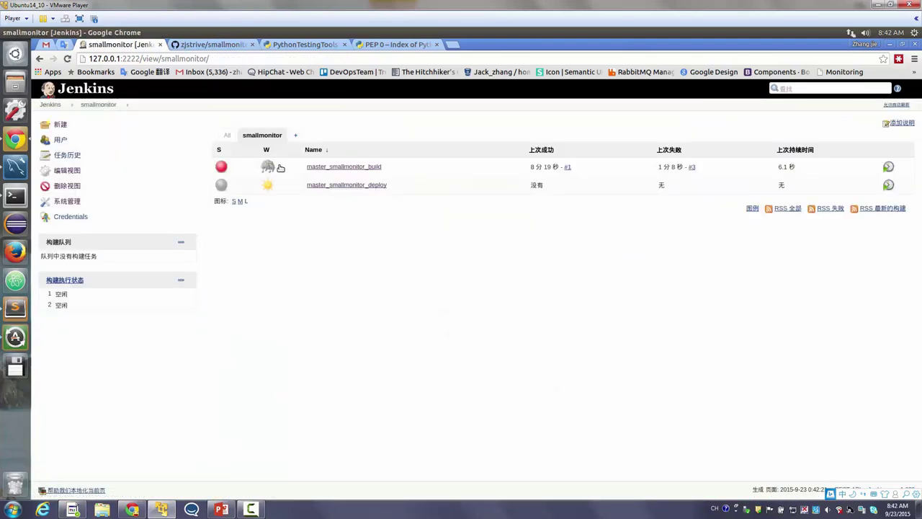
pyautogui.click(317, 166)
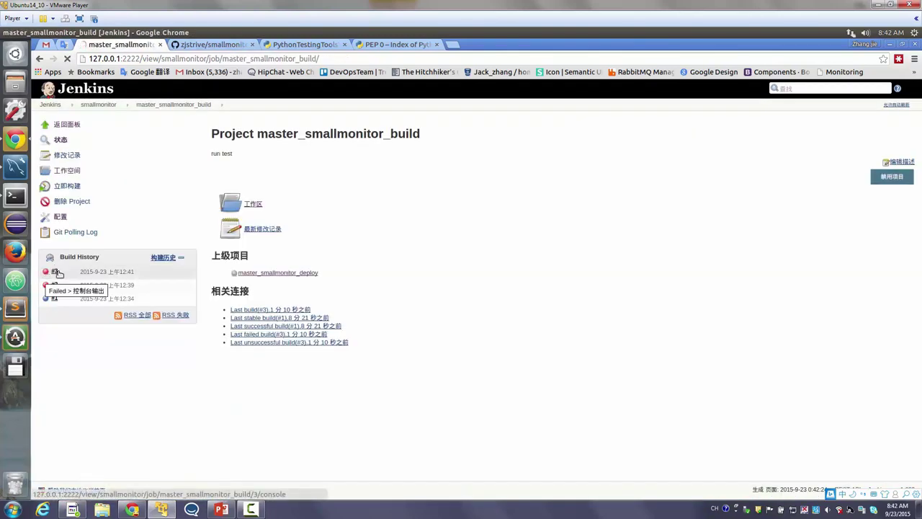
pyautogui.click(43, 275)
pyautogui.scroll(-3, 144, 201)
pyautogui.scroll(5, 144, 200)
# Add the line "$PIP install rest_framework" after the pymysql install in the build job's shell command, save the job and start a build.
pyautogui.click(98, 104)
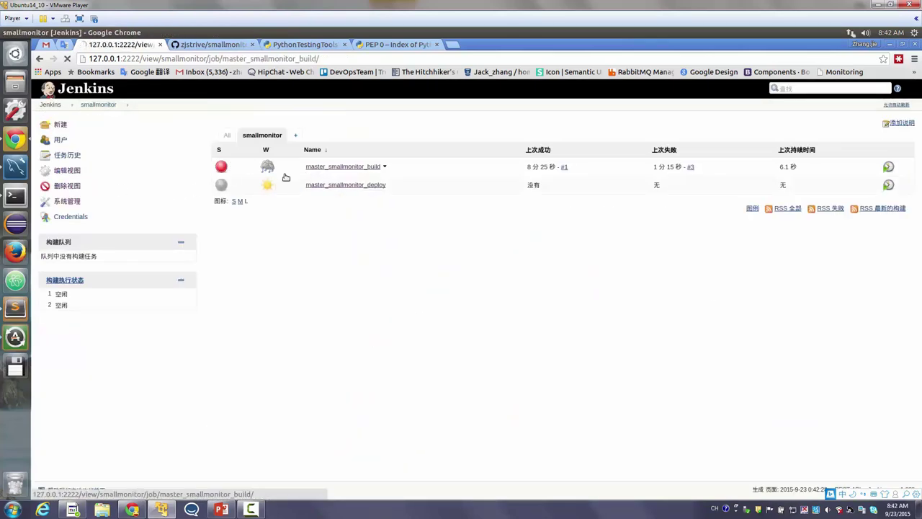
pyautogui.click(338, 167)
pyautogui.click(60, 216)
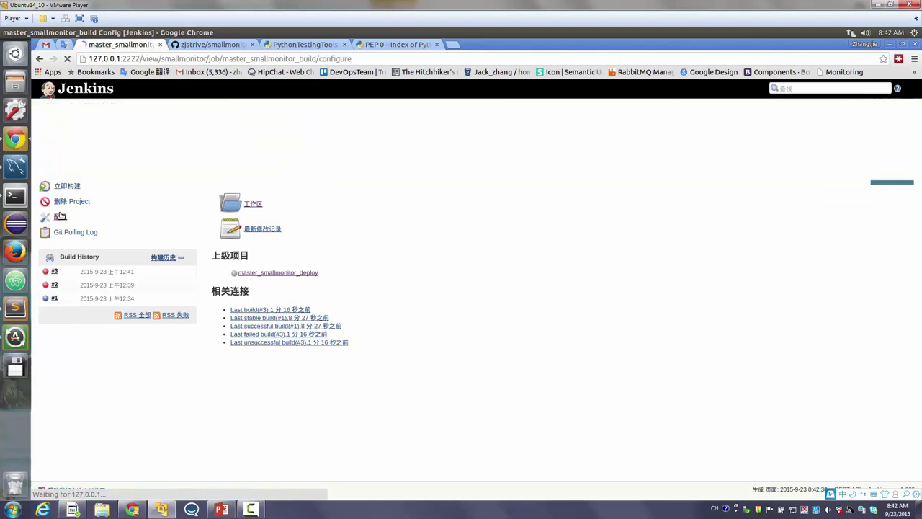
pyautogui.scroll(-10, 349, 316)
pyautogui.scroll(-5, 350, 315)
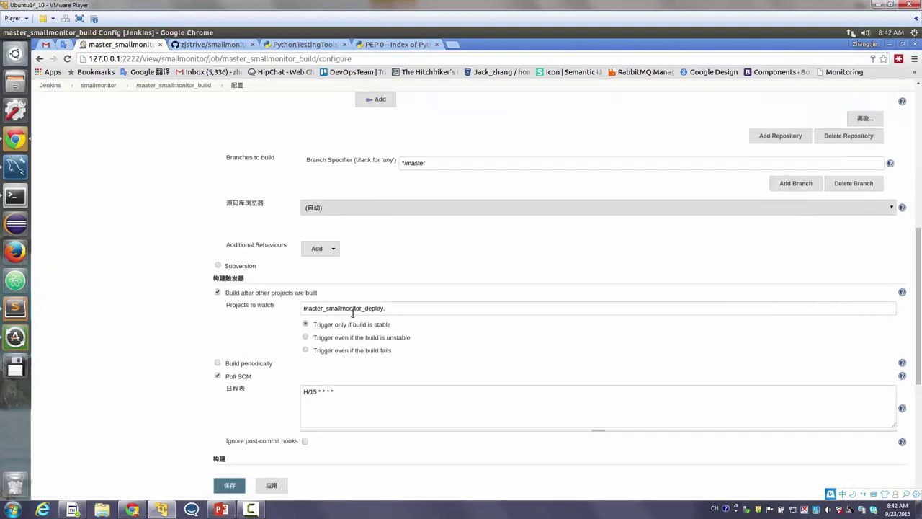
pyautogui.press('Return')
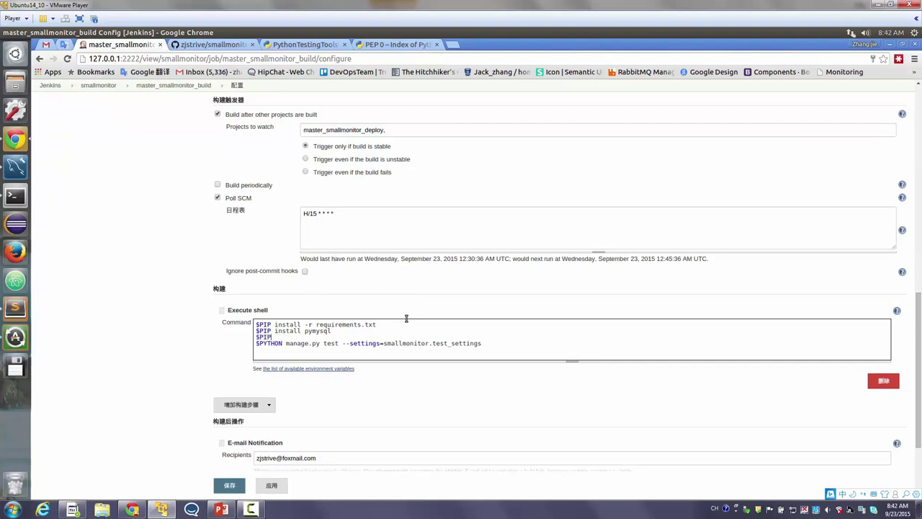
pyautogui.write('$PIP install rest_framework')
pyautogui.click(229, 485)
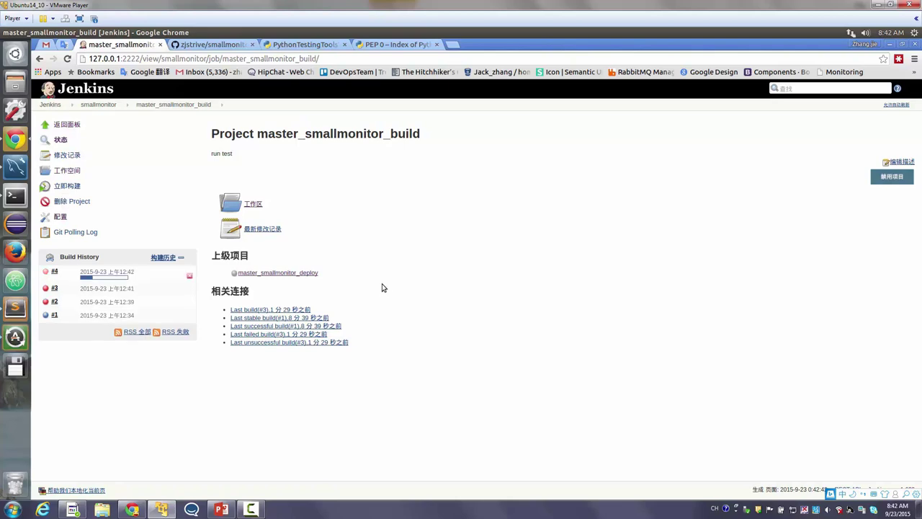
# Open the console output of build #4 and examine the pip install lines for the requirements.txt packages.
pyautogui.click(50, 272)
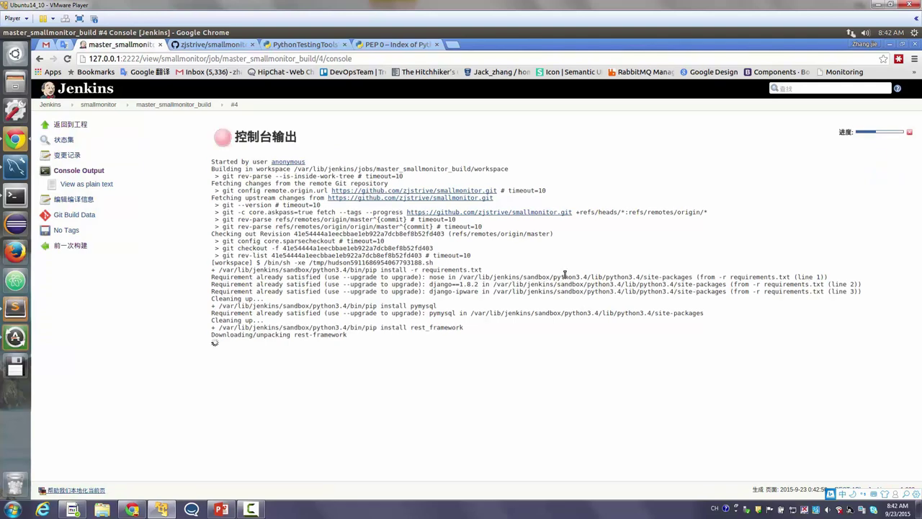
pyautogui.moveTo(429, 248); pyautogui.dragTo(458, 328)
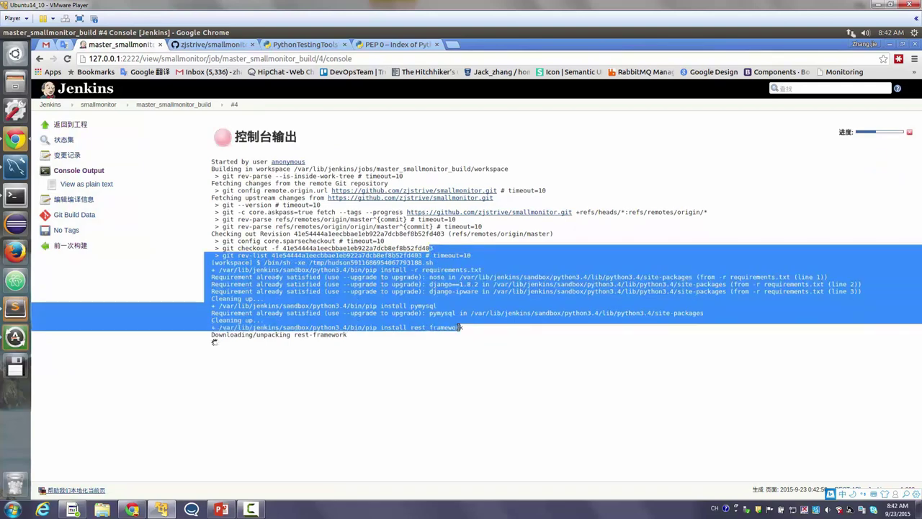
pyautogui.click(464, 294)
pyautogui.tripleClick(464, 284)
pyautogui.moveTo(465, 284); pyautogui.dragTo(486, 291)
pyautogui.click(432, 277)
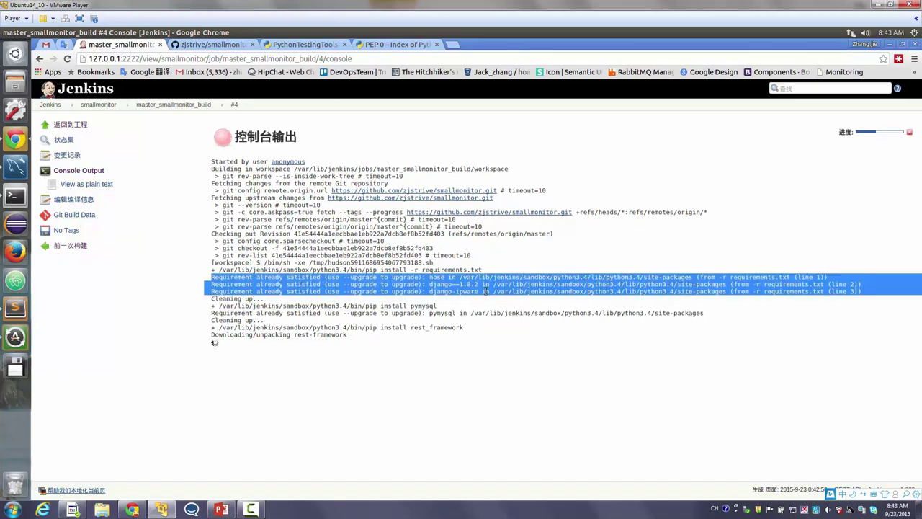
pyautogui.moveTo(418, 291); pyautogui.dragTo(329, 295)
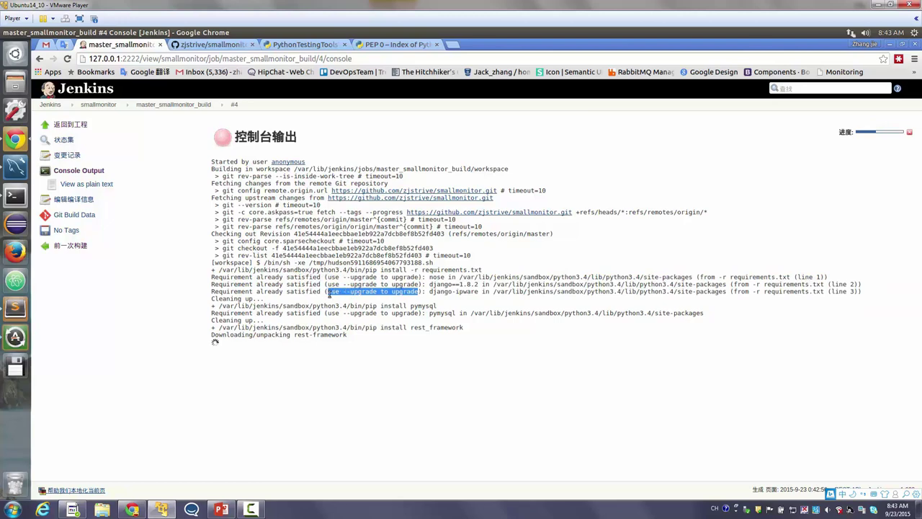
pyautogui.tripleClick(328, 293)
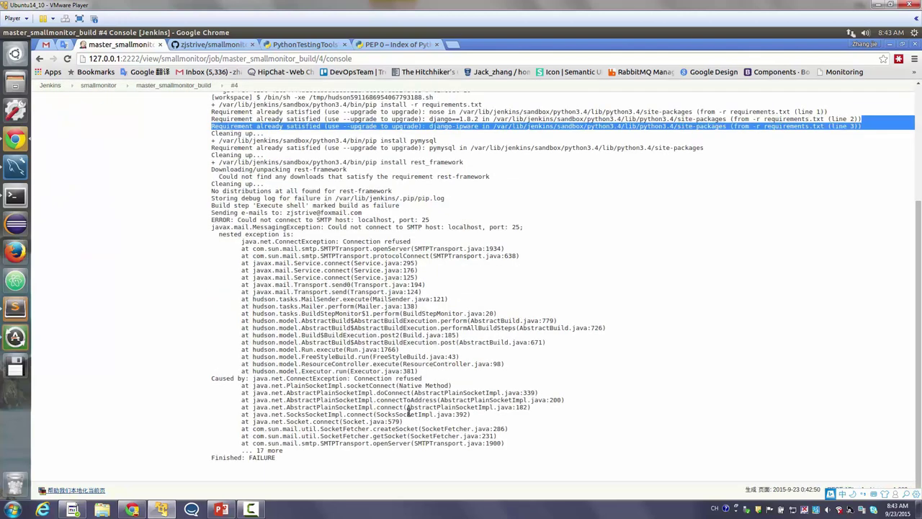
# Examine the rest-framework installation messages and the Execute shell result in the log of build #4.
pyautogui.scroll(1, 399, 411)
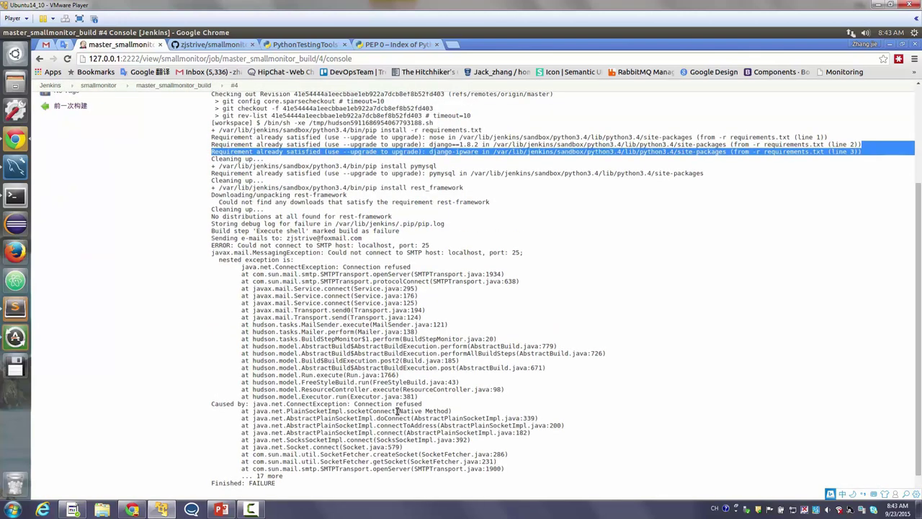
pyautogui.tripleClick(318, 231)
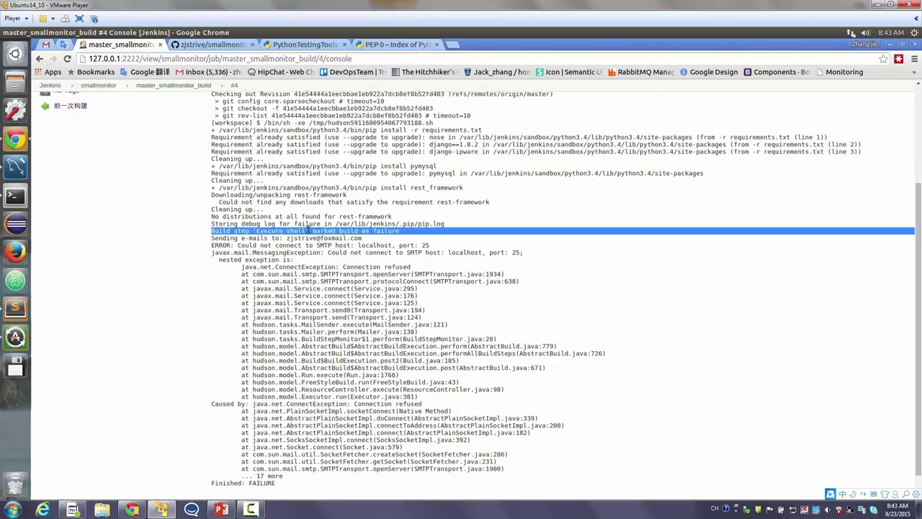
pyautogui.click(353, 217)
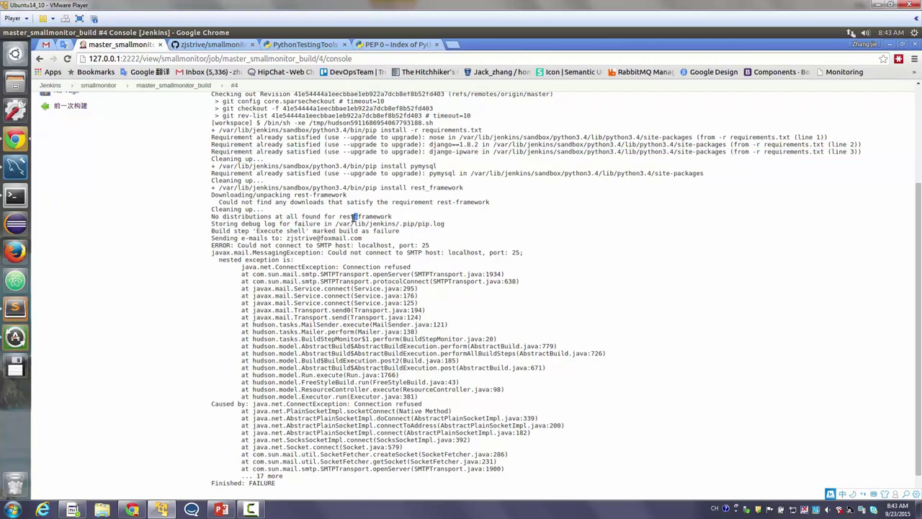
pyautogui.moveTo(339, 217); pyautogui.dragTo(380, 220)
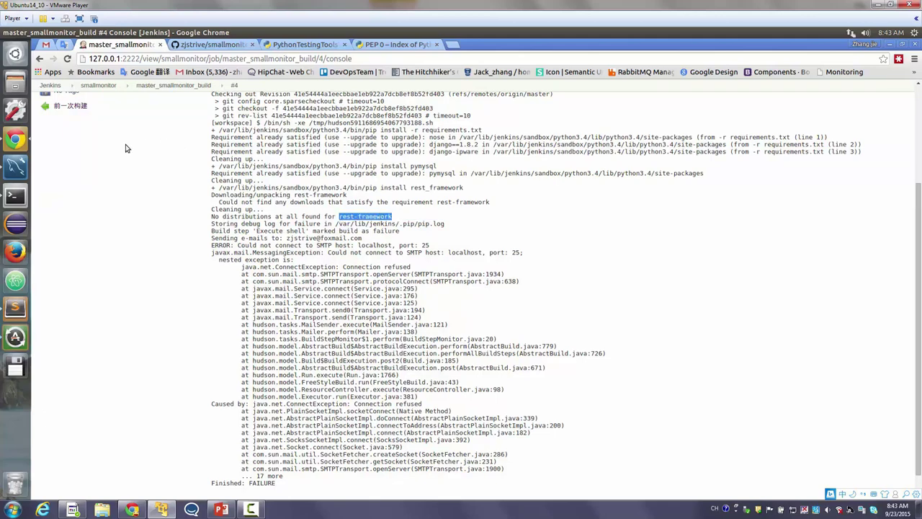
# Return to the smallmonitor view and open the configuration of the master_smallmonitor_build job.
pyautogui.scroll(4, 128, 148)
pyautogui.click(106, 106)
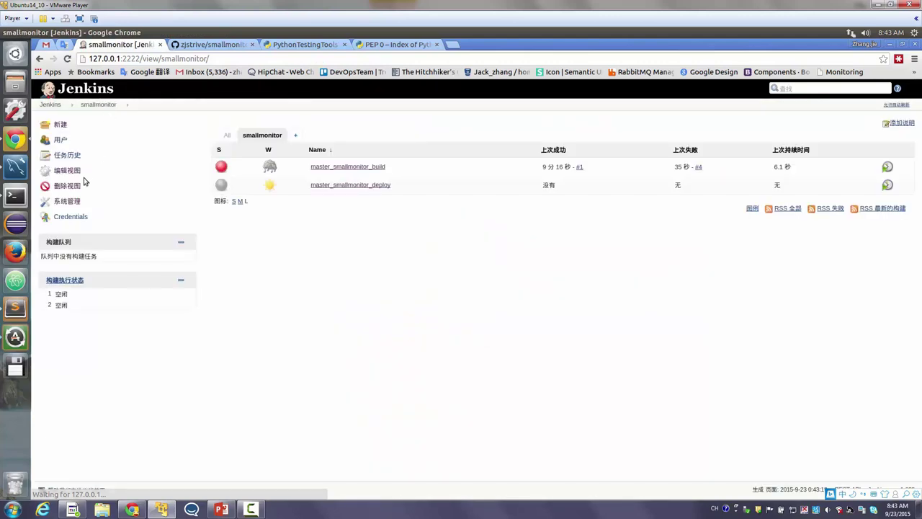
pyautogui.click(242, 177)
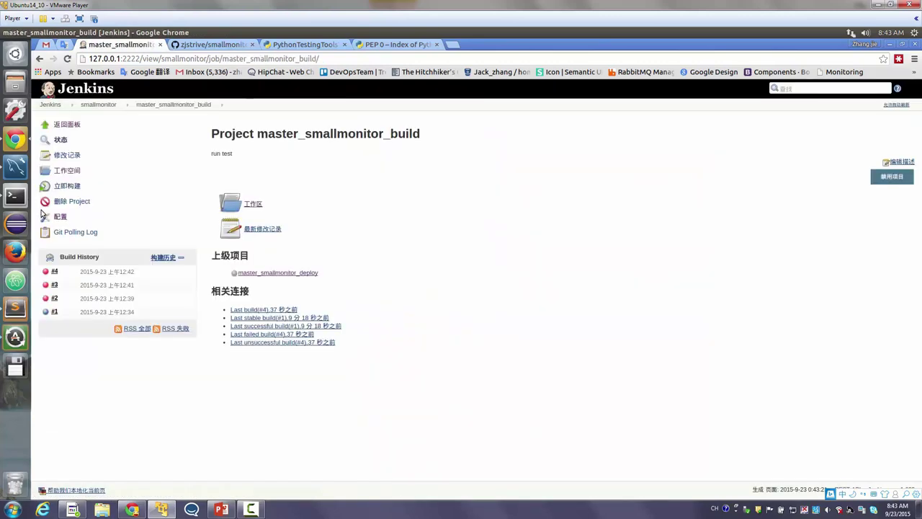
pyautogui.click(61, 219)
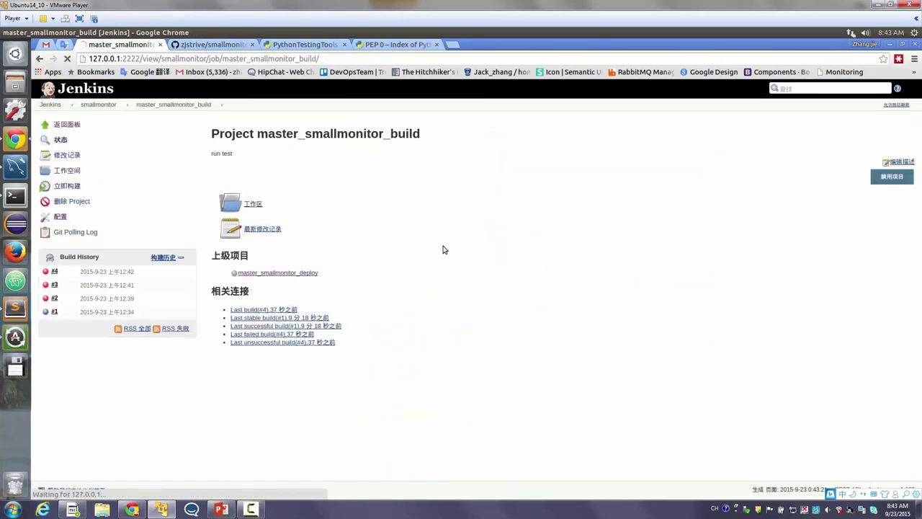
pyautogui.scroll(-6, 401, 309)
pyautogui.scroll(-5, 403, 305)
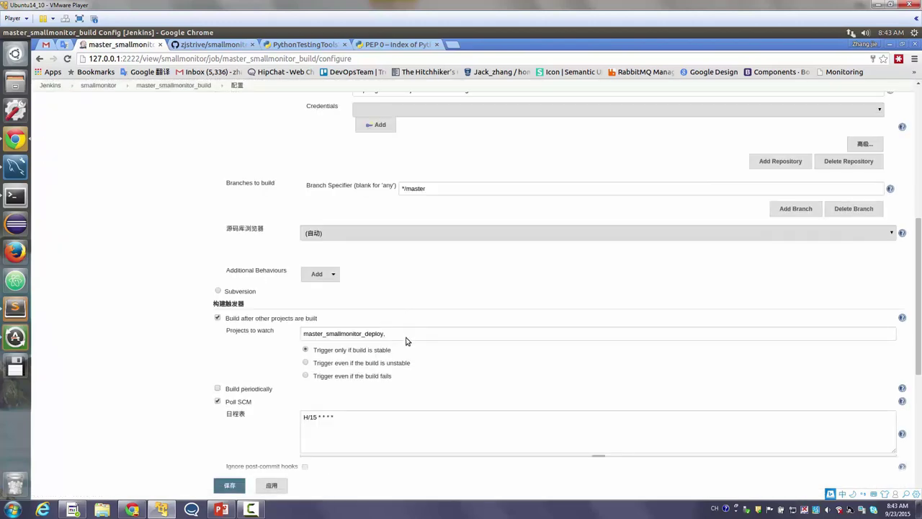
# Search the web for "python install rest-framework" in the Python wiki tab and open the Django REST framework site separately.
pyautogui.click(319, 46)
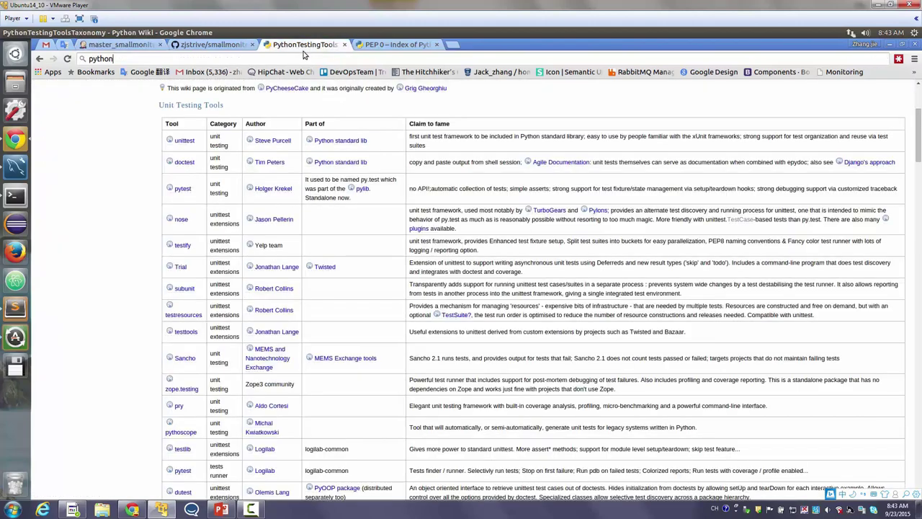
pyautogui.click(299, 57)
pyautogui.write('python install rest-framework')
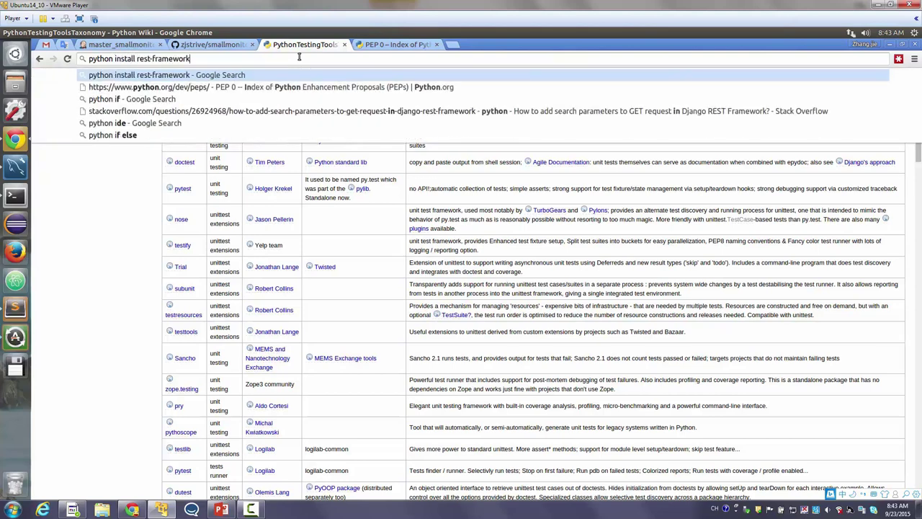
pyautogui.press('Return')
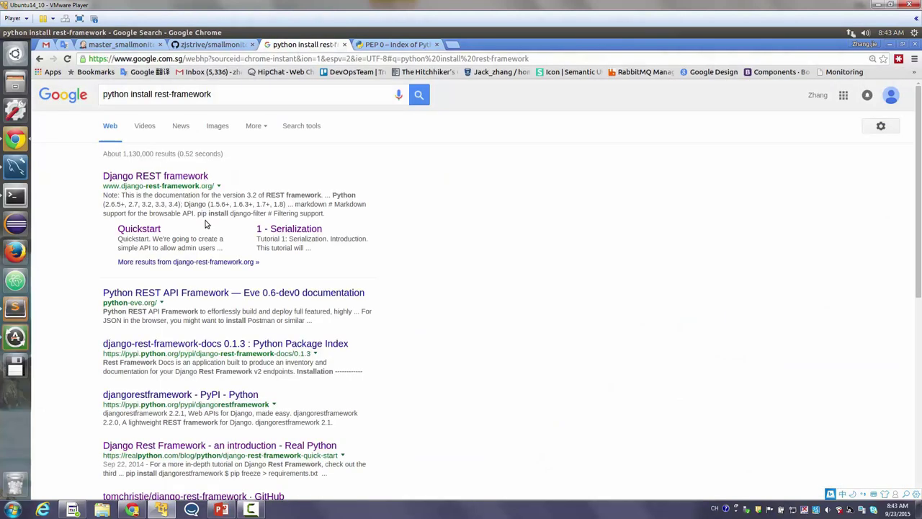
pyautogui.middleClick(177, 178)
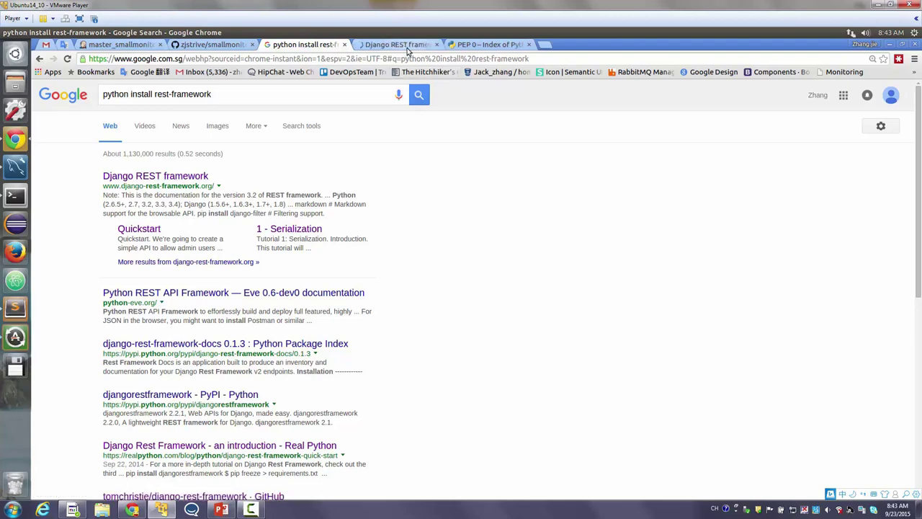
# Find the Installation section of the Django REST framework page and copy the package name djangorestframework.
pyautogui.click(408, 49)
pyautogui.scroll(-5, 413, 175)
pyautogui.scroll(-5, 415, 158)
pyautogui.scroll(-2, 415, 156)
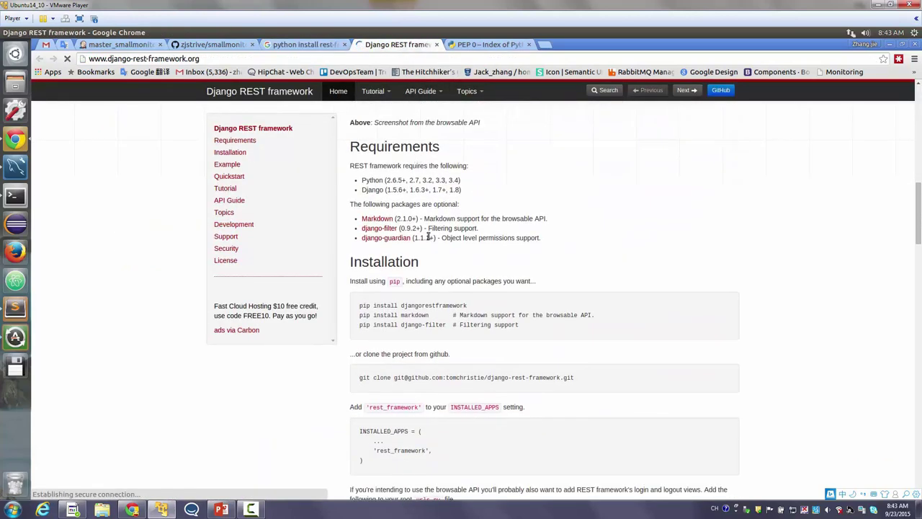
pyautogui.doubleClick(445, 305)
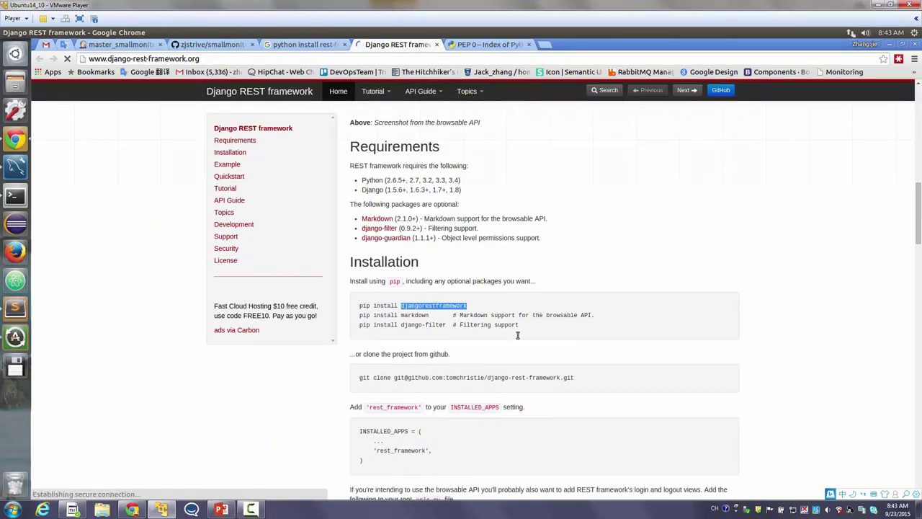
pyautogui.tripleClick(426, 325)
pyautogui.moveTo(432, 315); pyautogui.dragTo(443, 305)
pyautogui.doubleClick(443, 306)
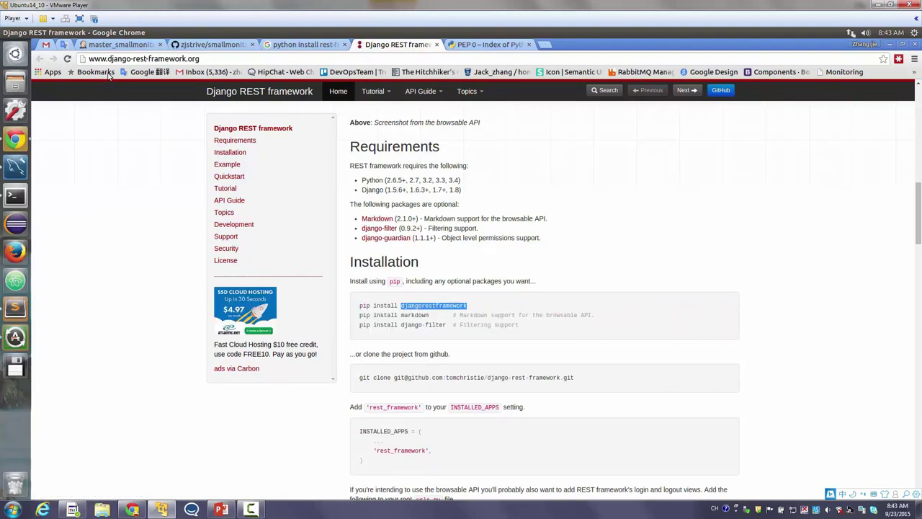
# Replace rest_framework with djangorestframework in the pip install line of the build job's shell command.
pyautogui.click(113, 47)
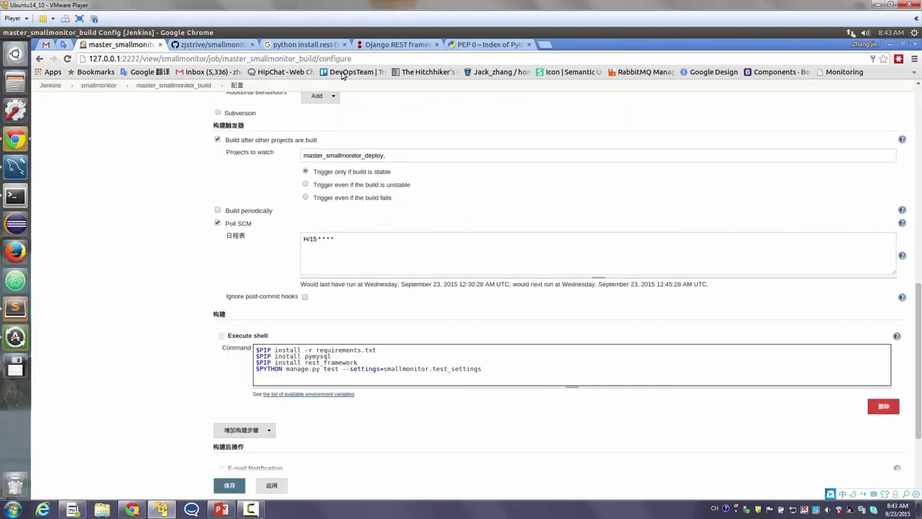
pyautogui.click(386, 44)
pyautogui.click(112, 45)
pyautogui.doubleClick(318, 358)
pyautogui.doubleClick(331, 363)
pyautogui.hotkey('ctrl', 's')
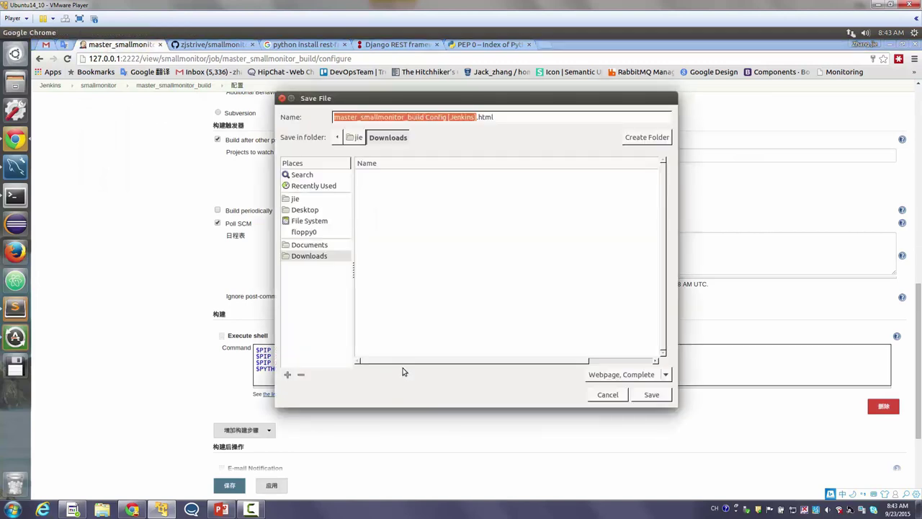
pyautogui.click(610, 395)
# Add the line "$PIP install markdown" below the djangorestframework install, taking the package name from the REST framework page.
pyautogui.moveTo(377, 364); pyautogui.dragTo(254, 369)
pyautogui.hotkey('ctrl', 'c')
pyautogui.click(406, 364)
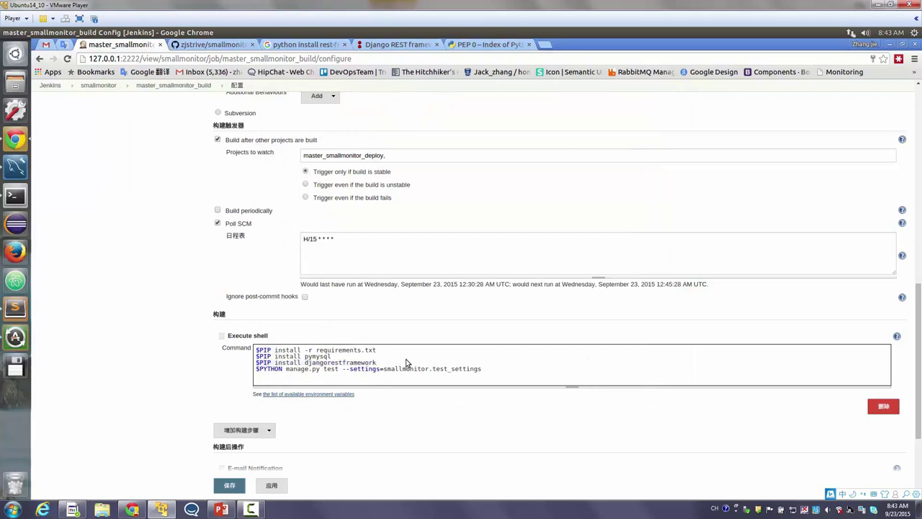
pyautogui.press('Return')
pyautogui.hotkey('ctrl', 'v')
pyautogui.click(407, 45)
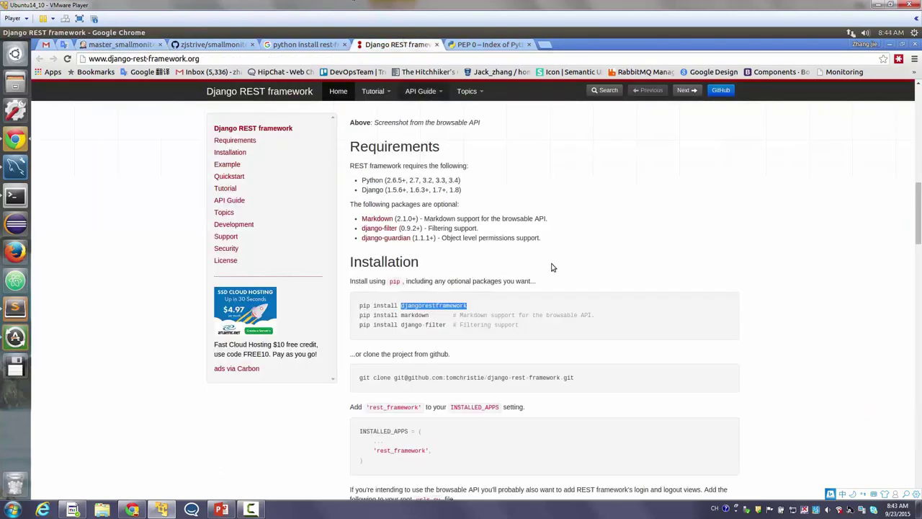
pyautogui.doubleClick(416, 315)
pyautogui.click(121, 44)
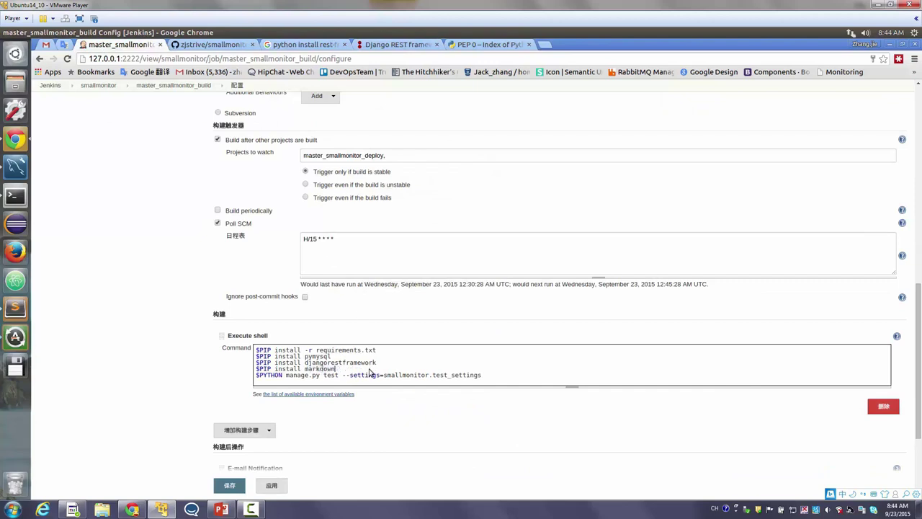
# Copy django-filter from the REST framework installation notes and add the line "$PIP install django-filter" below the markdown install.
pyautogui.click(393, 44)
pyautogui.click(423, 331)
pyautogui.doubleClick(434, 325)
pyautogui.hotkey('ctrl', 'c')
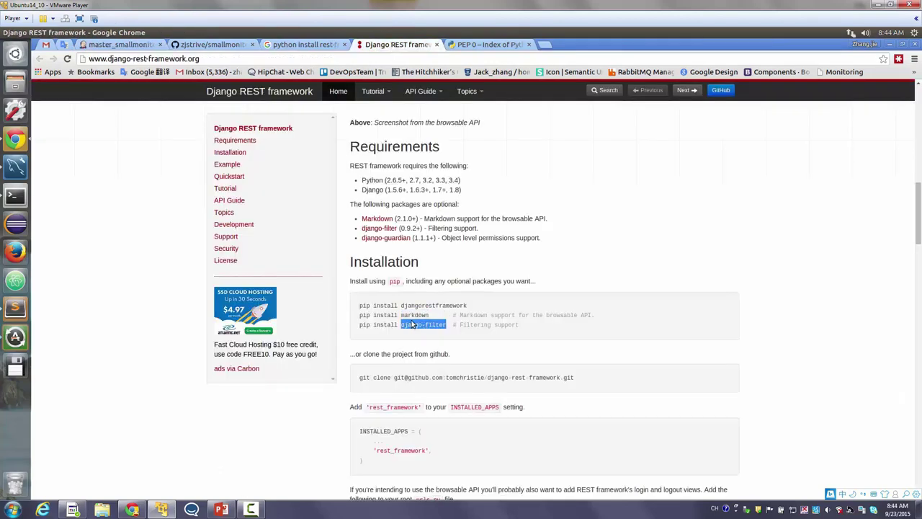
pyautogui.click(135, 46)
pyautogui.click(518, 356)
pyautogui.press('Return')
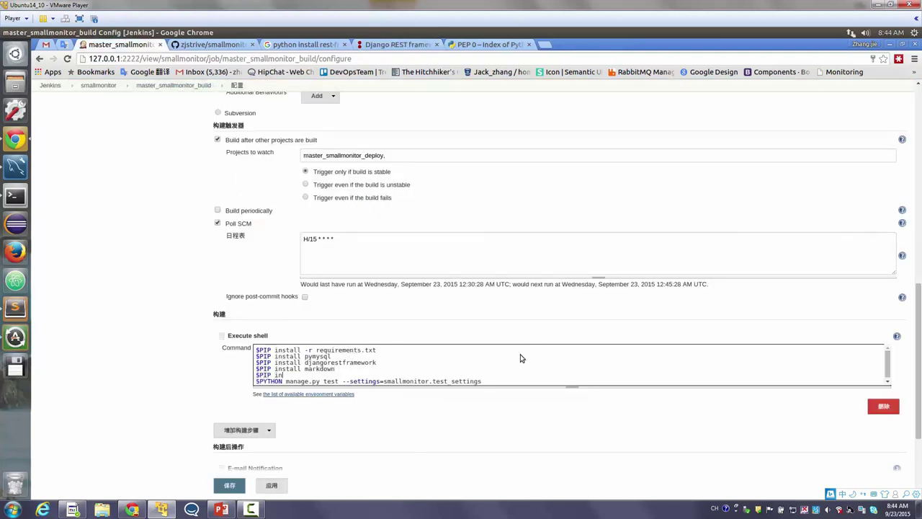
pyautogui.write('$PIP install')
pyautogui.hotkey('ctrl', 'v')
# Save the master_smallmonitor_build configuration and start a new build.
pyautogui.scroll(-1, 494, 368)
pyautogui.click(230, 484)
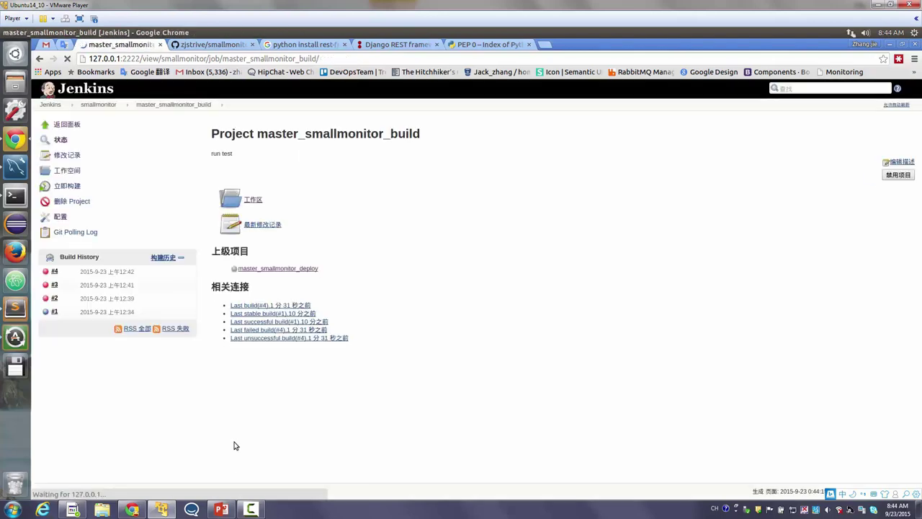
pyautogui.click(72, 185)
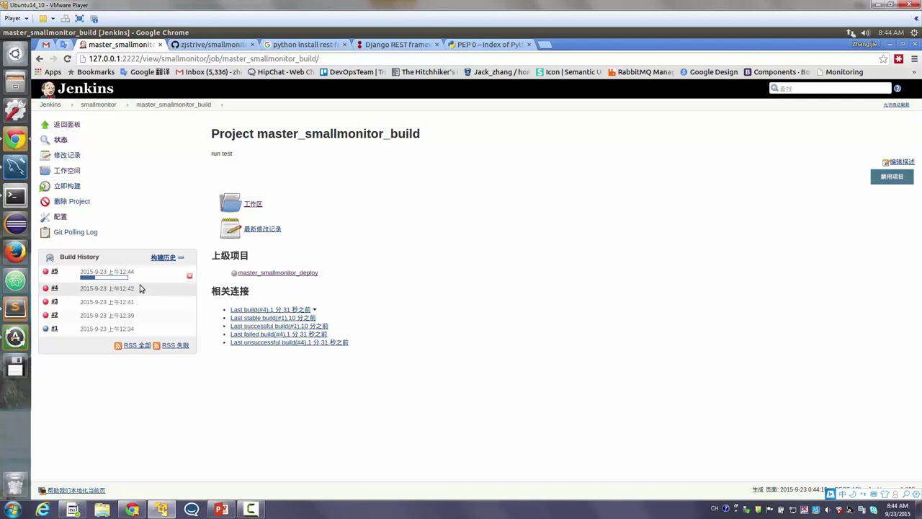
# Open the console output of build #5 and examine the package installs and the import error in the test run.
pyautogui.click(45, 275)
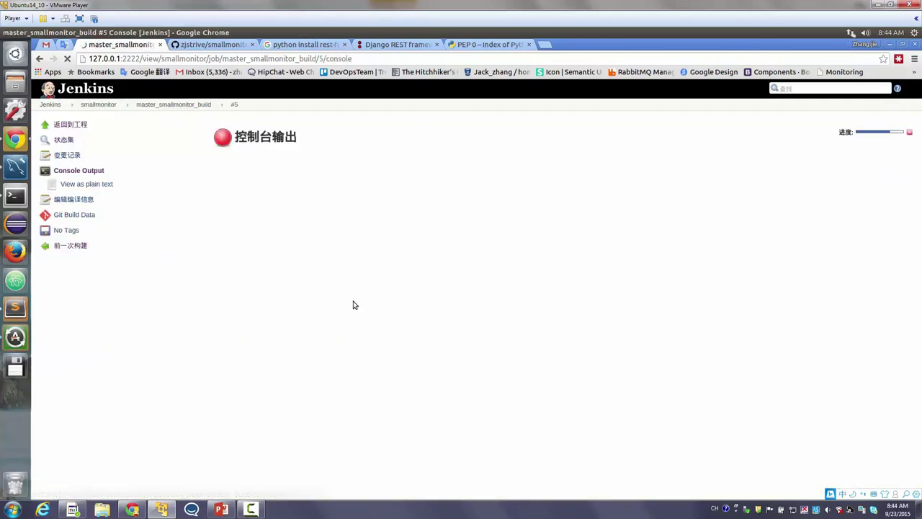
pyautogui.moveTo(384, 362); pyautogui.dragTo(448, 279)
pyautogui.click(448, 280)
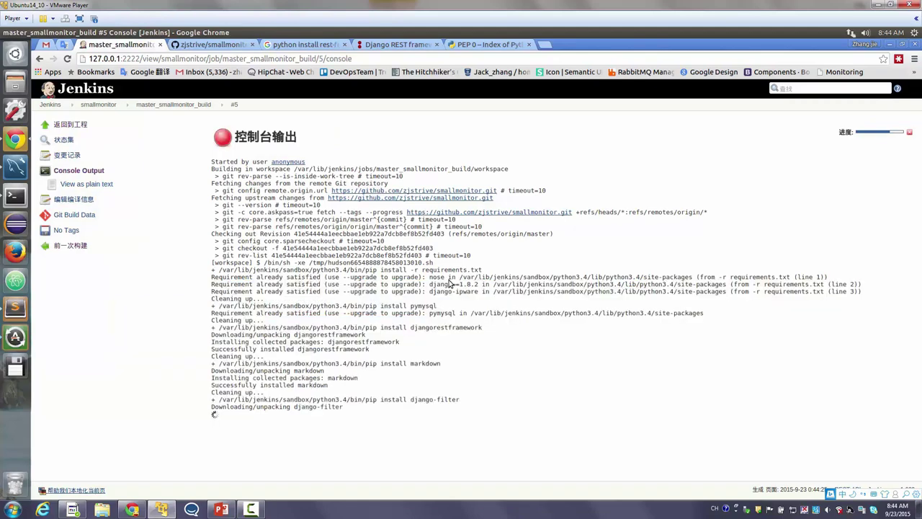
pyautogui.doubleClick(335, 408)
pyautogui.moveTo(335, 408); pyautogui.dragTo(393, 326)
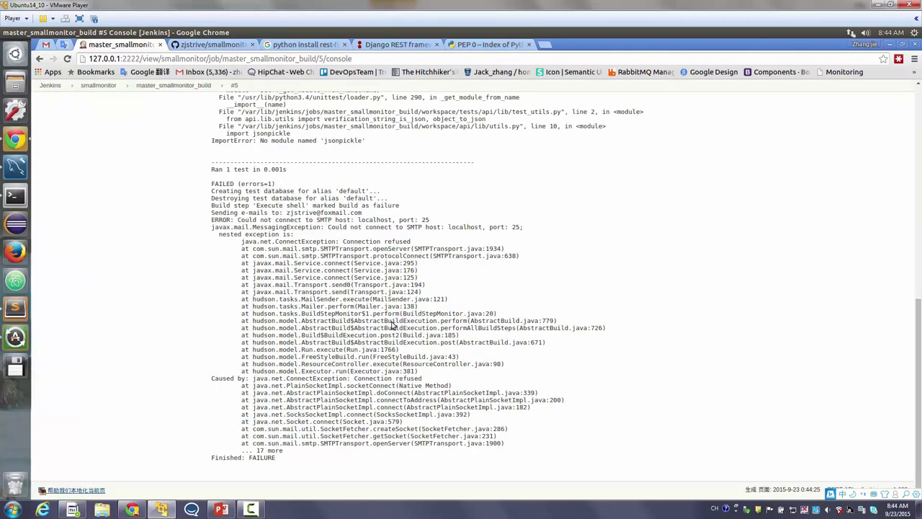
pyautogui.scroll(2, 392, 326)
pyautogui.doubleClick(344, 320)
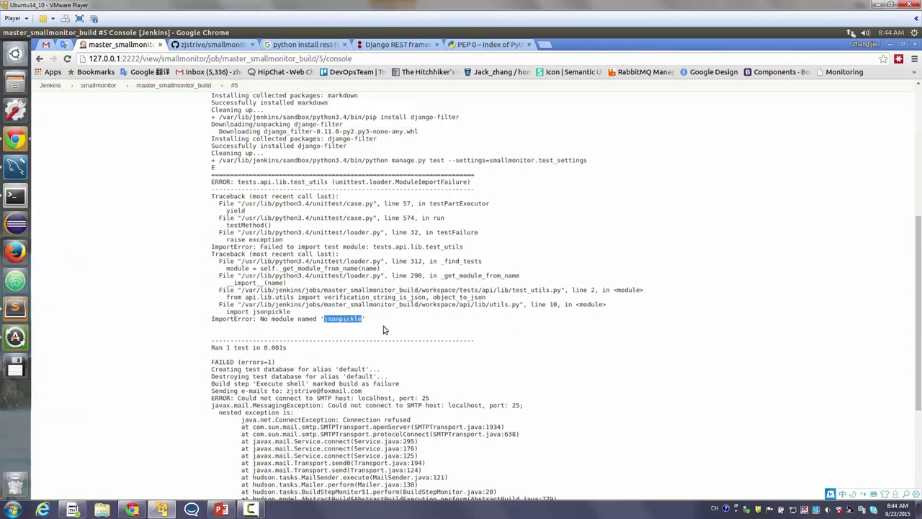
# Reopen the master_smallmonitor_build configuration through the smallmonitor view and go to its Execute shell command.
pyautogui.scroll(4, 595, 364)
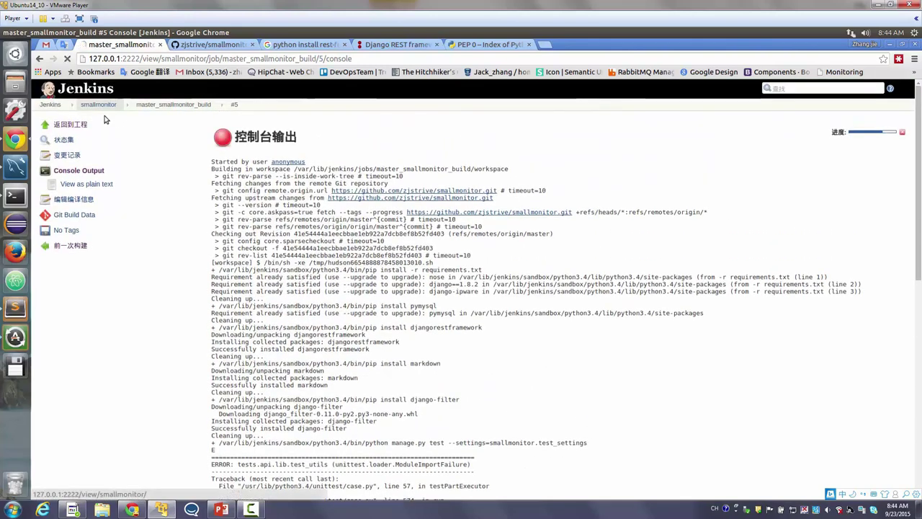
pyautogui.click(98, 104)
pyautogui.click(350, 167)
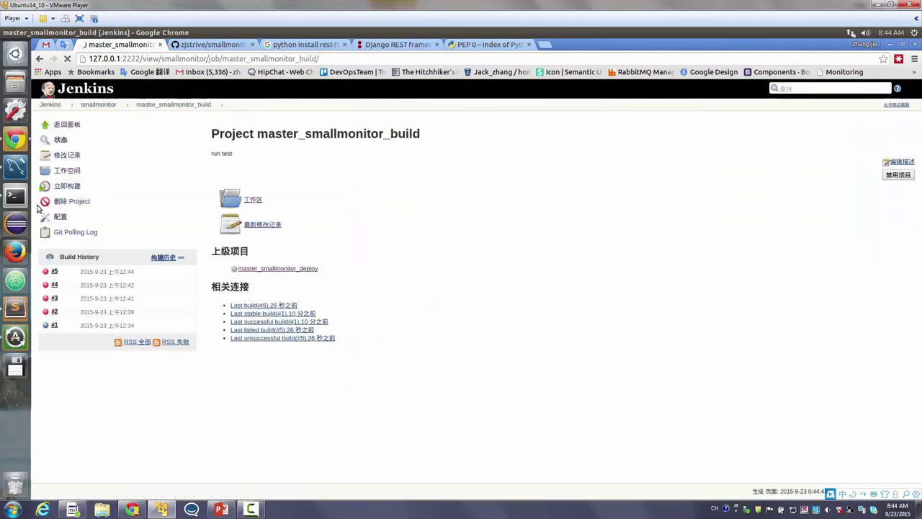
pyautogui.click(60, 216)
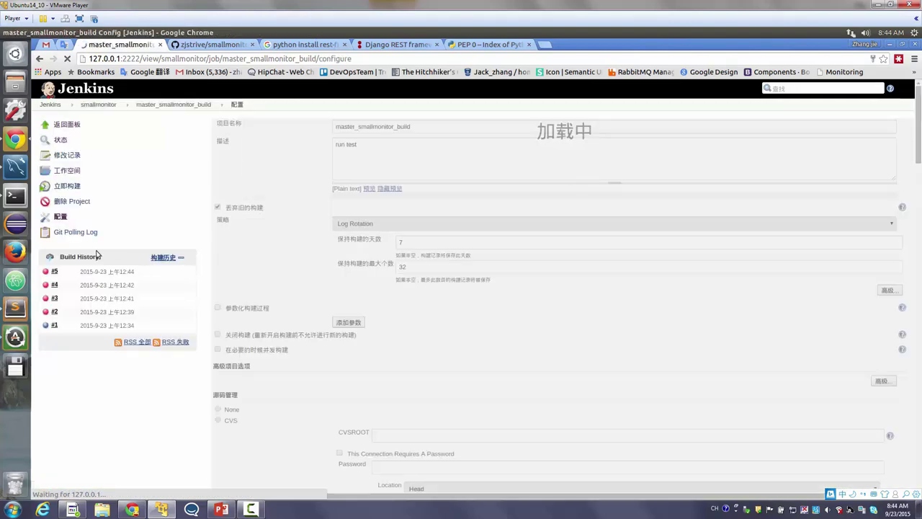
pyautogui.scroll(-15, 336, 354)
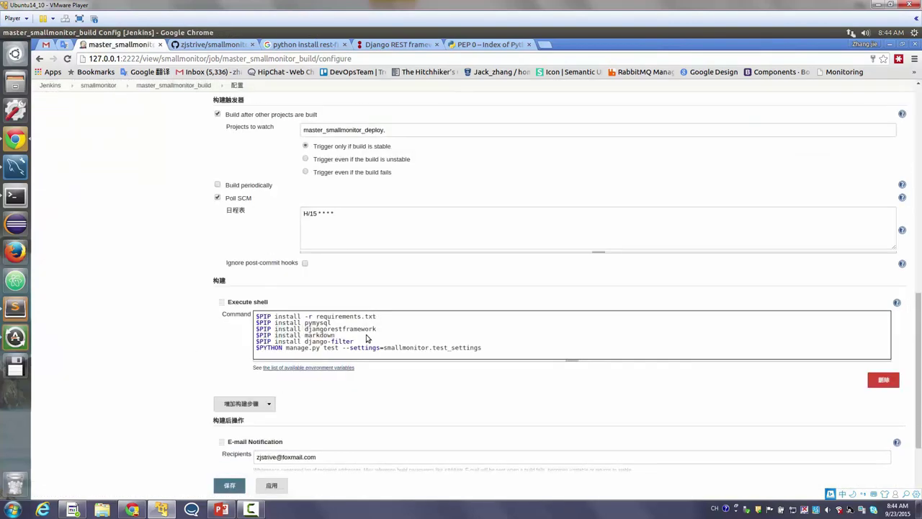
# Add the line "$PIP install jsonpickle" after the django-filter install, save the job and start a build.
pyautogui.press('Return')
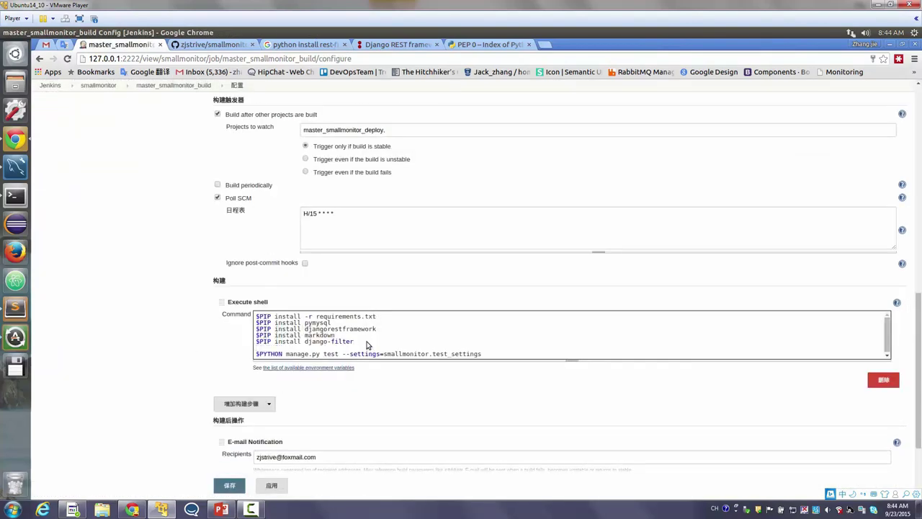
pyautogui.write('$PIP install jsonpickle')
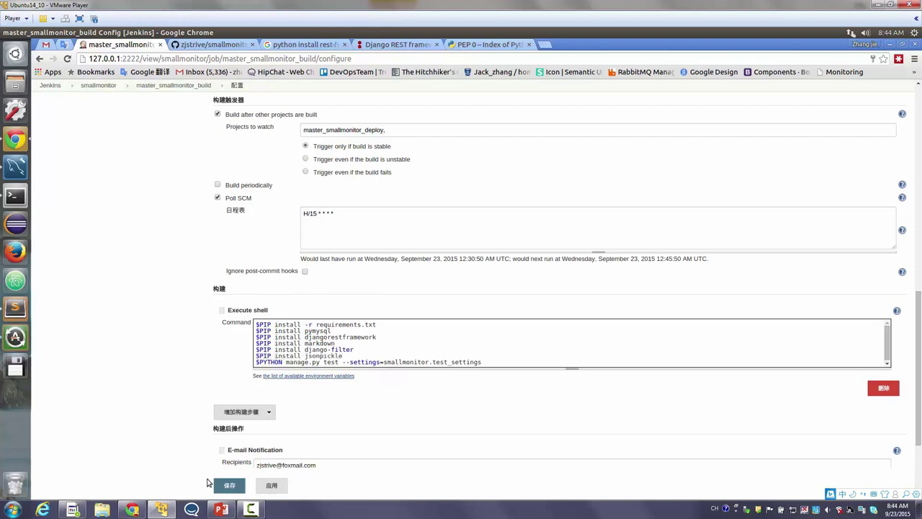
pyautogui.click(229, 485)
pyautogui.click(70, 186)
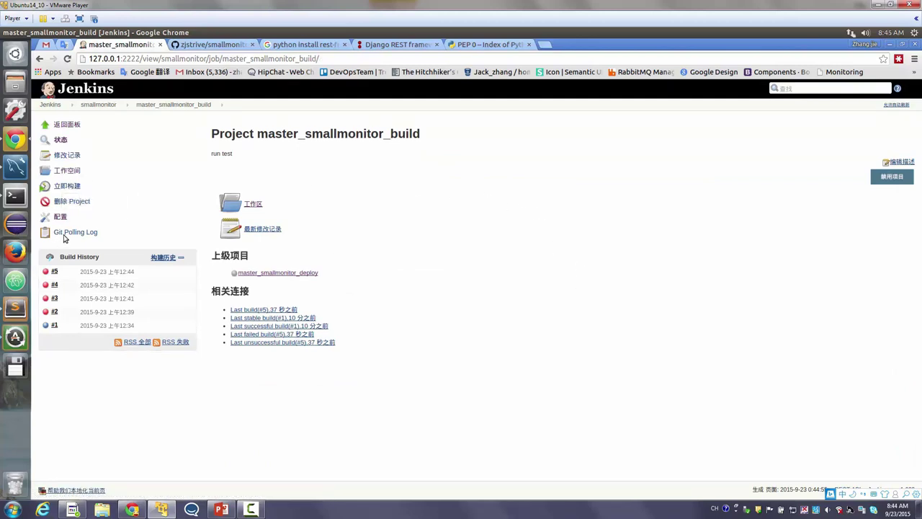
# Open the console output of build #6 and examine the e-mail sending messages at the end of the log.
pyautogui.click(52, 278)
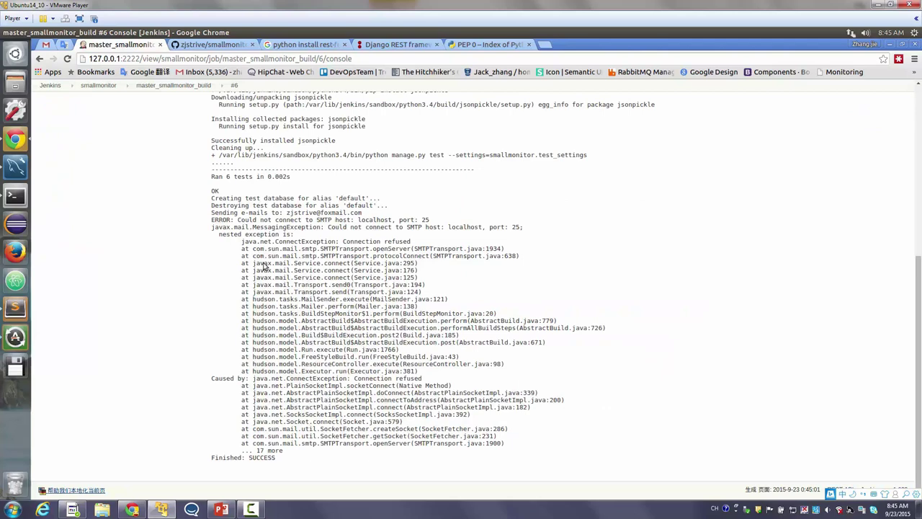
pyautogui.scroll(1, 307, 394)
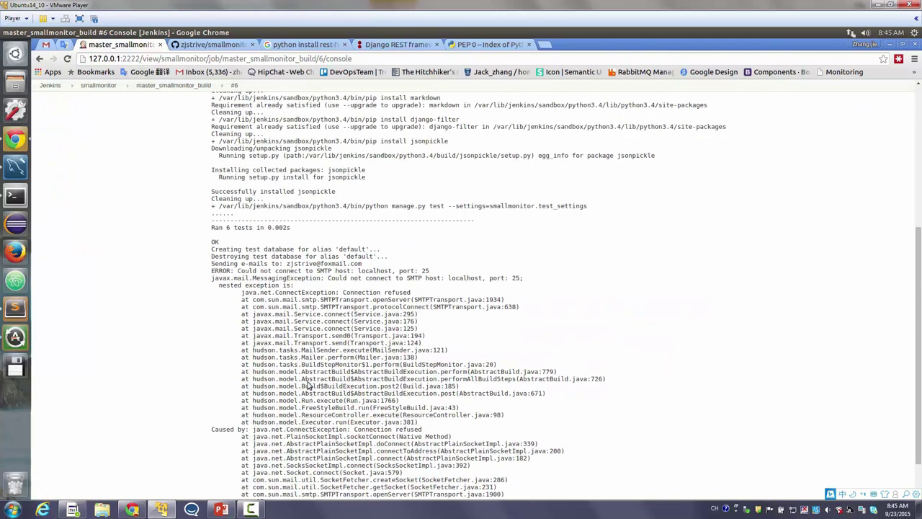
pyautogui.moveTo(274, 258); pyautogui.dragTo(370, 456)
pyautogui.click(371, 449)
# Examine the jsonpickle installation and test run lines in the log of build #6, and return to the smallmonitor view.
pyautogui.scroll(3, 370, 446)
pyautogui.moveTo(258, 171); pyautogui.dragTo(299, 298)
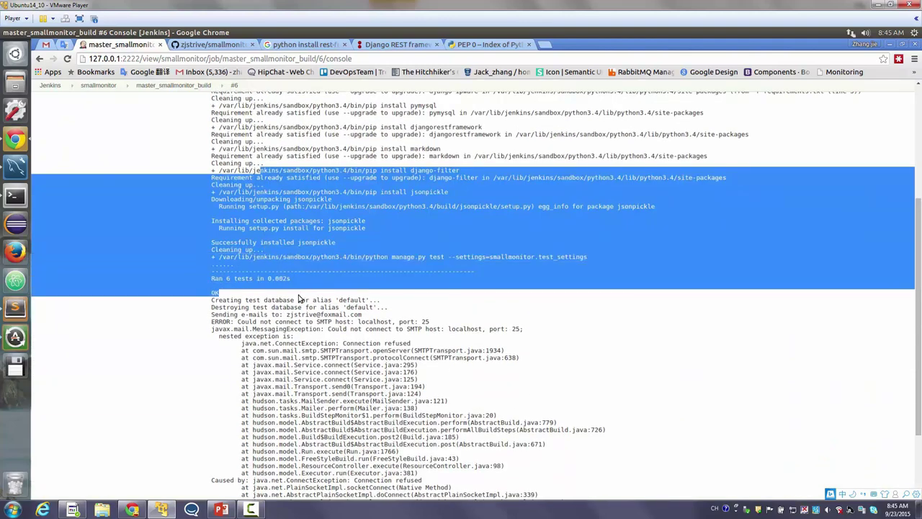
pyautogui.doubleClick(234, 281)
pyautogui.click(234, 281)
pyautogui.tripleClick(221, 293)
pyautogui.scroll(5, 221, 294)
pyautogui.click(90, 108)
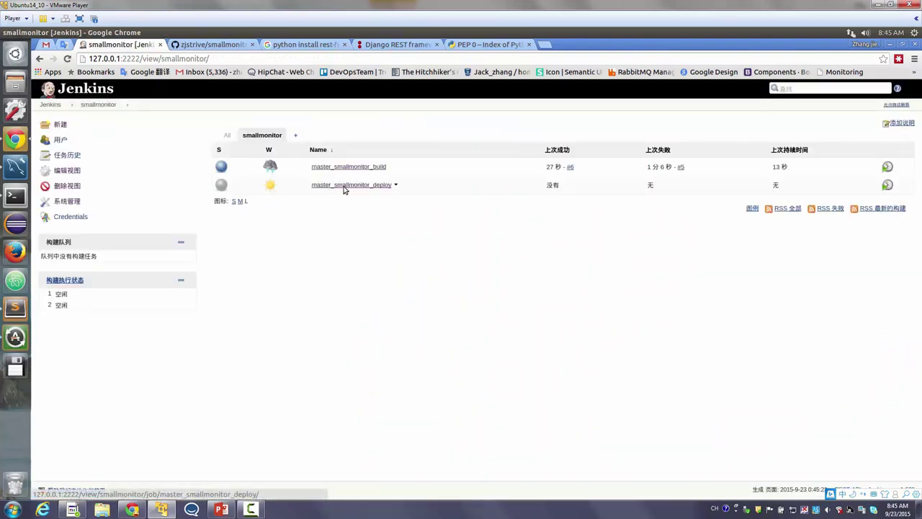
# Disable the "Build after other projects are built" trigger in the master_smallmonitor_build configuration and save the job.
pyautogui.click(344, 170)
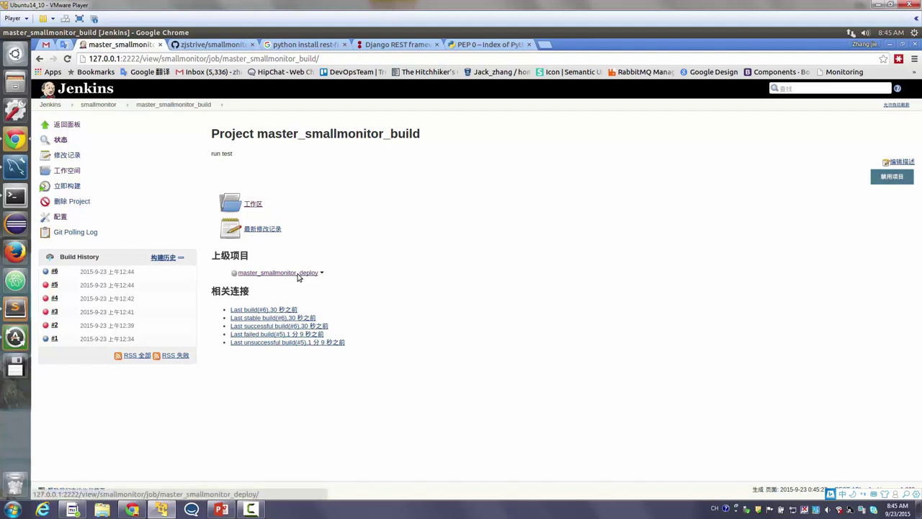
pyautogui.tripleClick(364, 274)
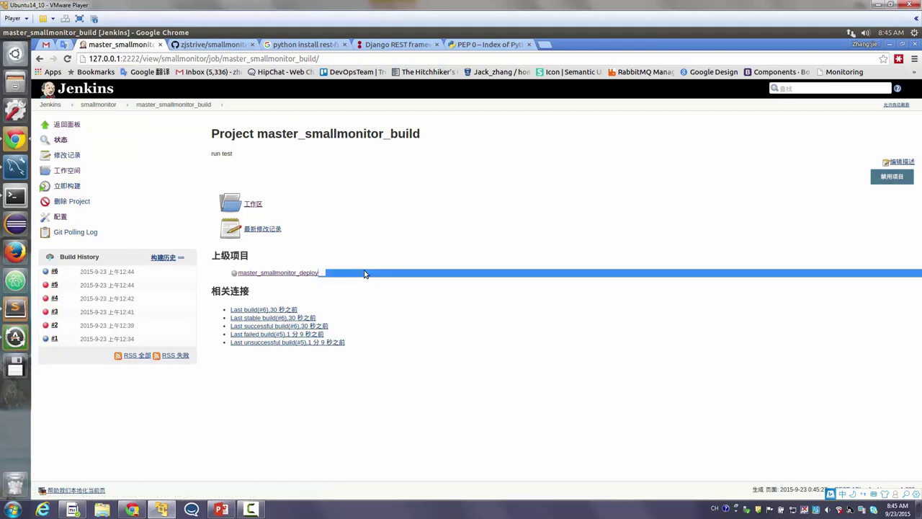
pyautogui.tripleClick(306, 142)
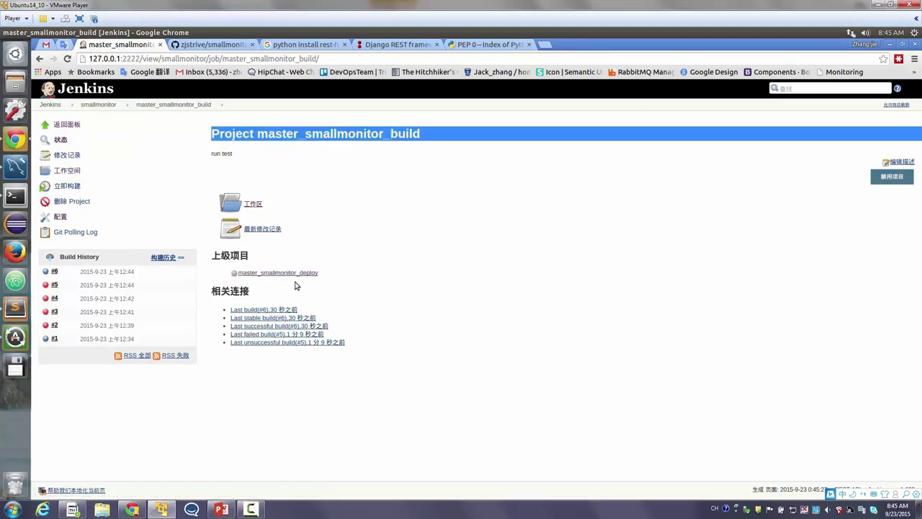
pyautogui.click(58, 218)
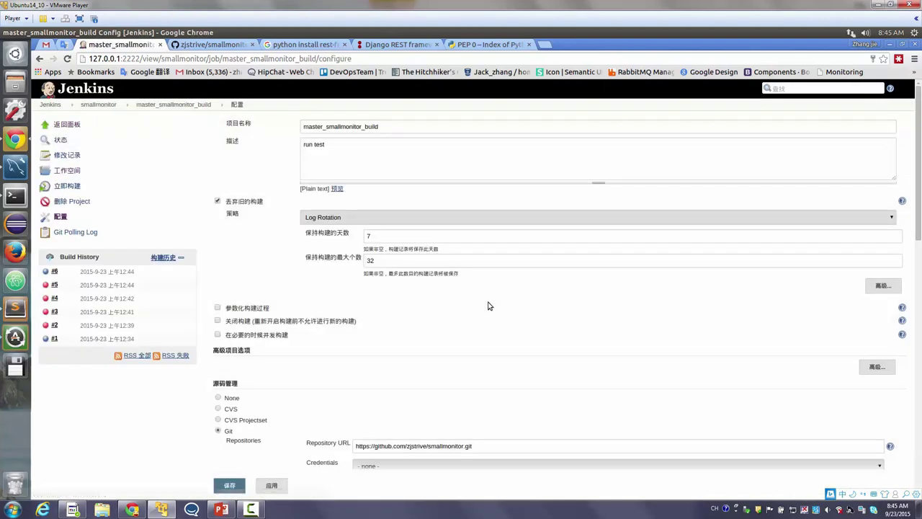
pyautogui.scroll(-5, 476, 307)
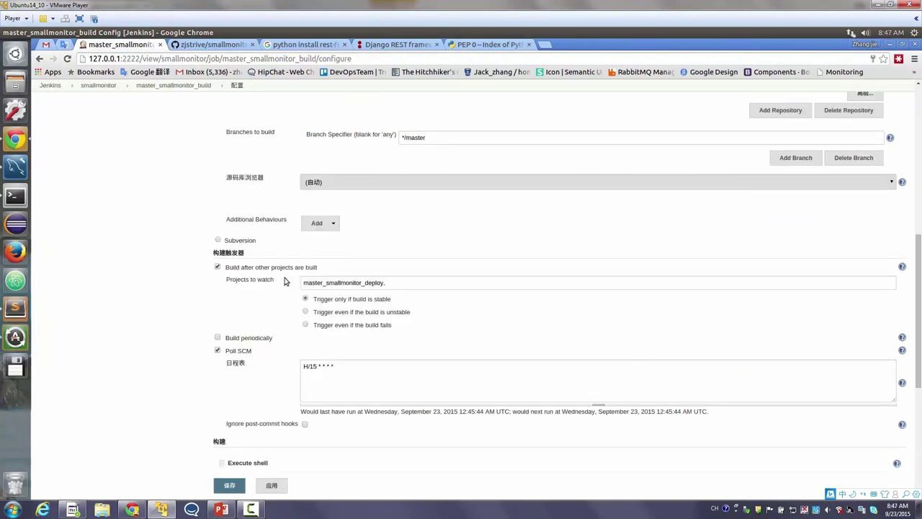
pyautogui.click(354, 286)
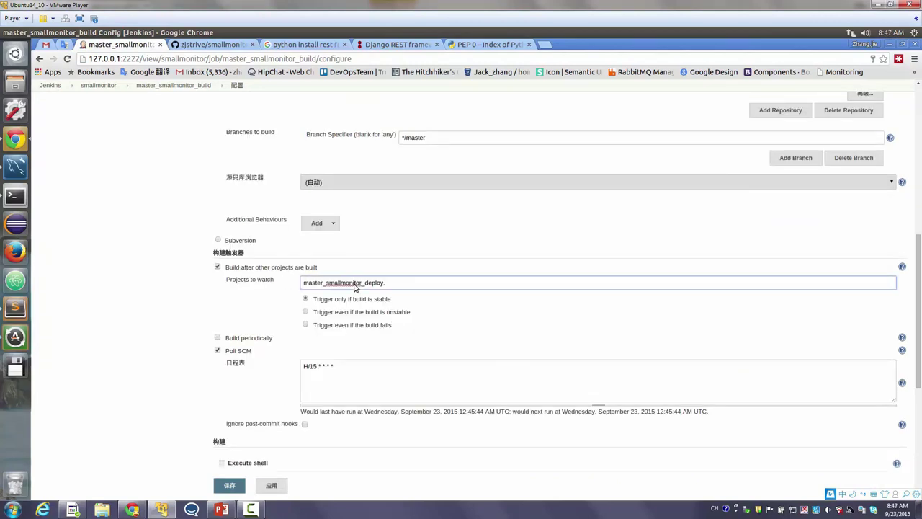
pyautogui.click(218, 268)
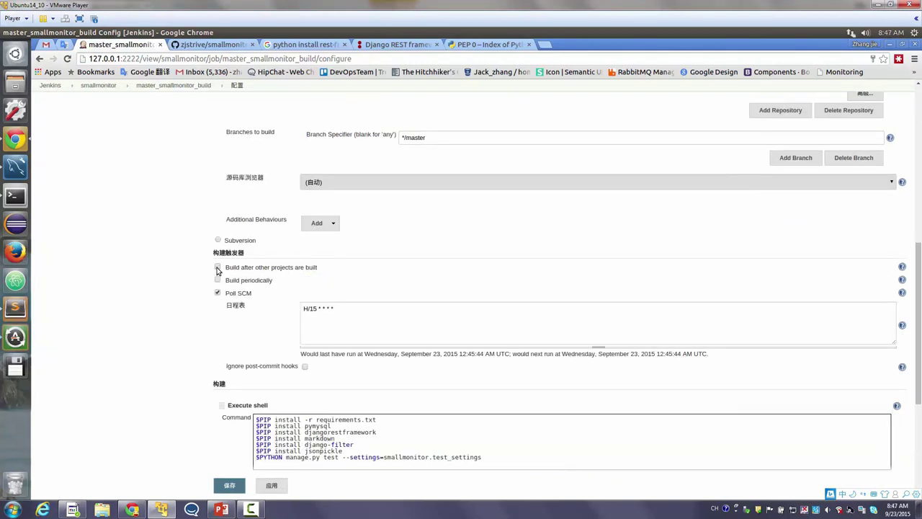
pyautogui.scroll(4, 213, 277)
pyautogui.click(229, 485)
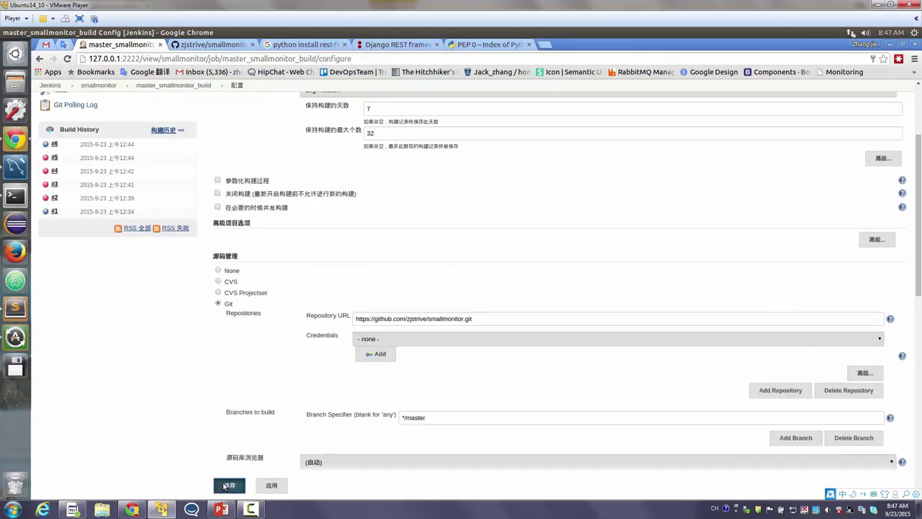
# Open the master_smallmonitor_deploy configuration from the smallmonitor view and review its Git repository URL, build triggers and Execute shell command.
pyautogui.click(110, 110)
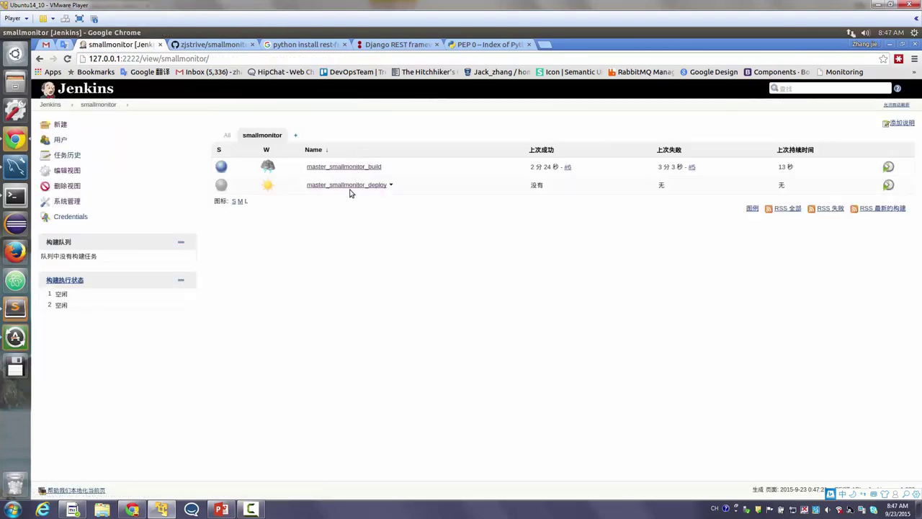
pyautogui.click(347, 186)
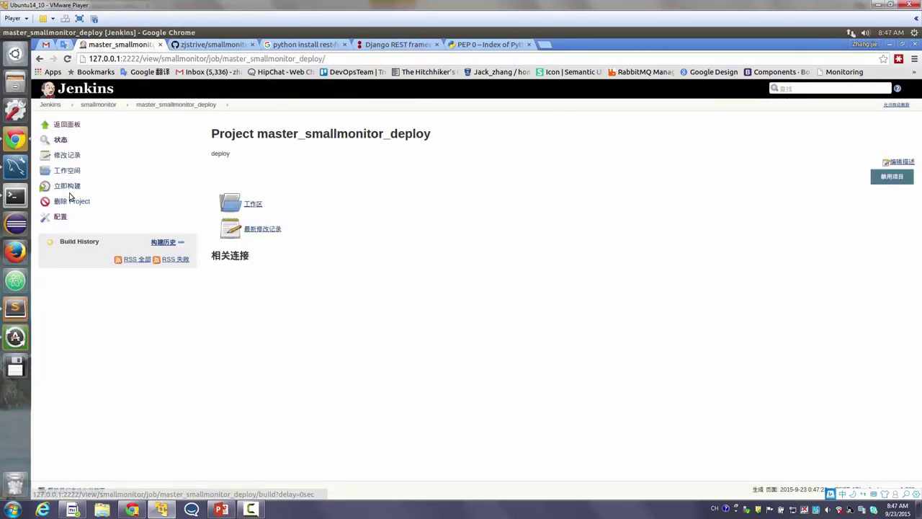
pyautogui.click(60, 219)
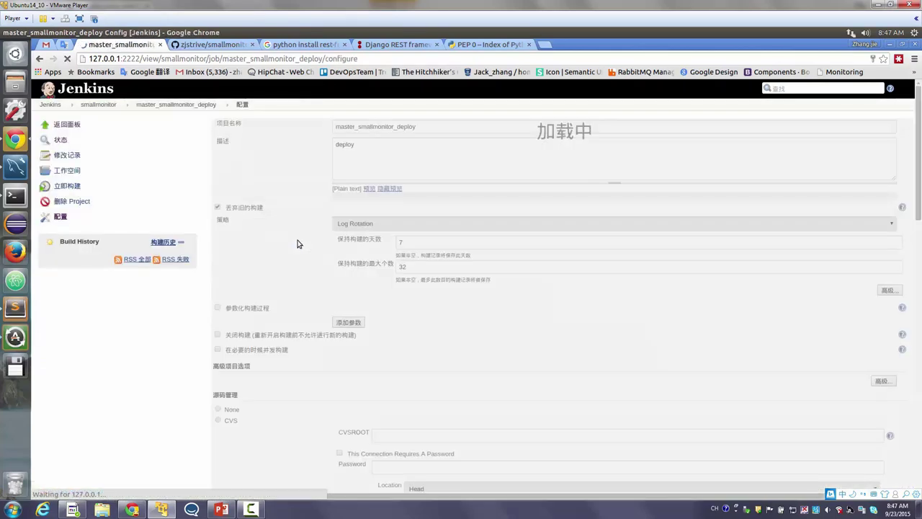
pyautogui.scroll(-3, 298, 245)
pyautogui.moveTo(477, 190); pyautogui.dragTo(322, 320)
pyautogui.scroll(-3, 322, 319)
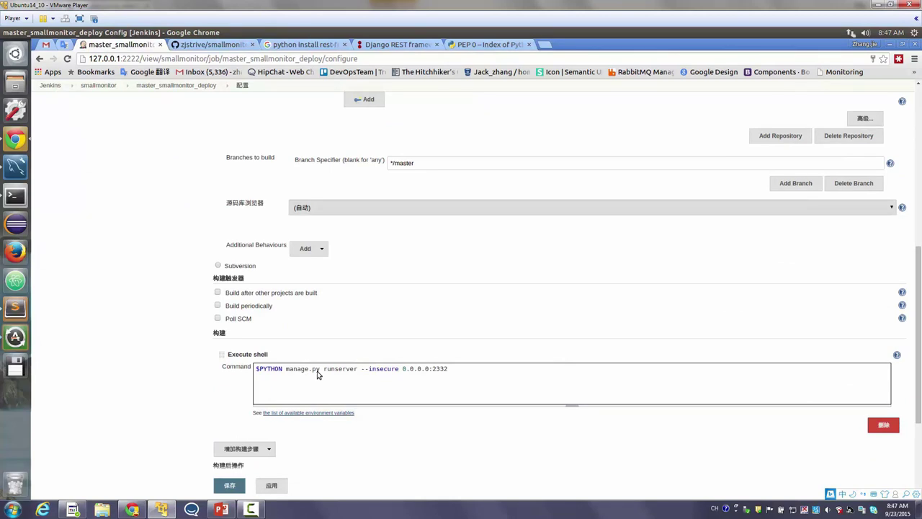
pyautogui.scroll(3, 317, 374)
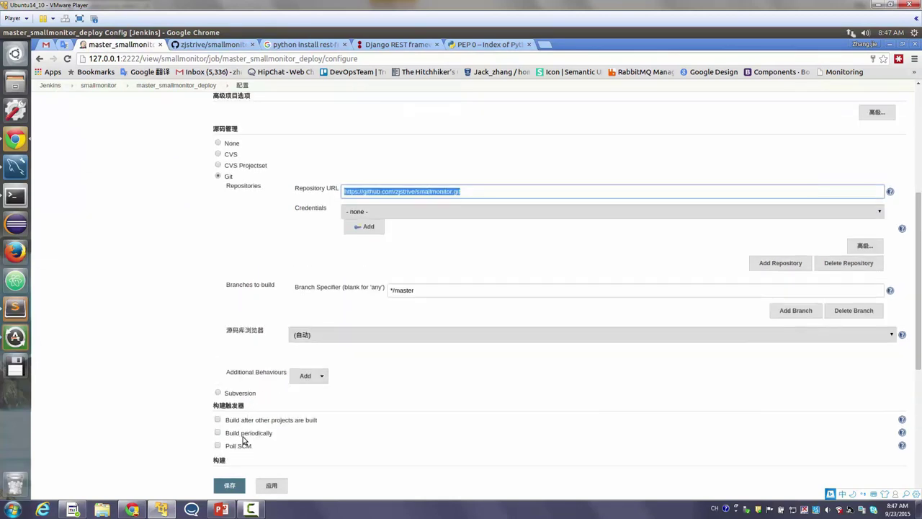
# Enable "Build after other projects are built" for the deploy job with master_smallmonitor_build as the project to watch, and save.
pyautogui.click(260, 424)
pyautogui.scroll(-2, 261, 425)
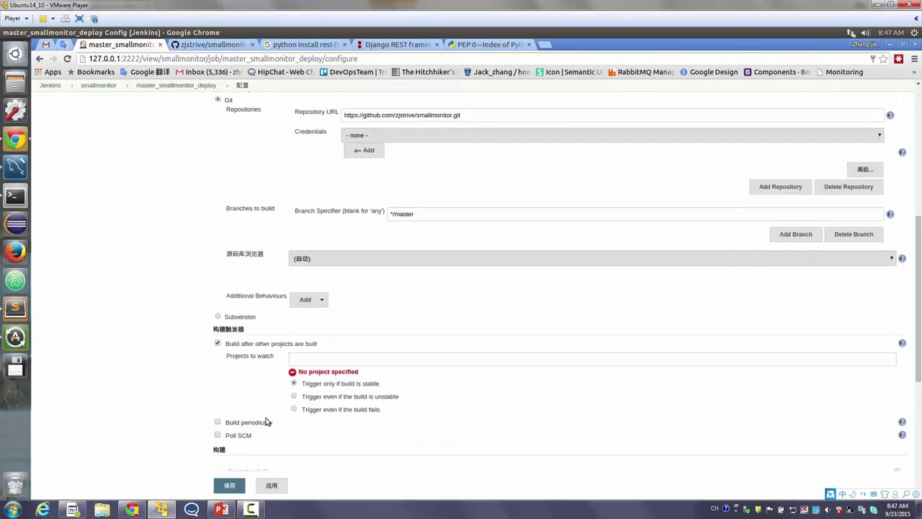
pyautogui.click(344, 360)
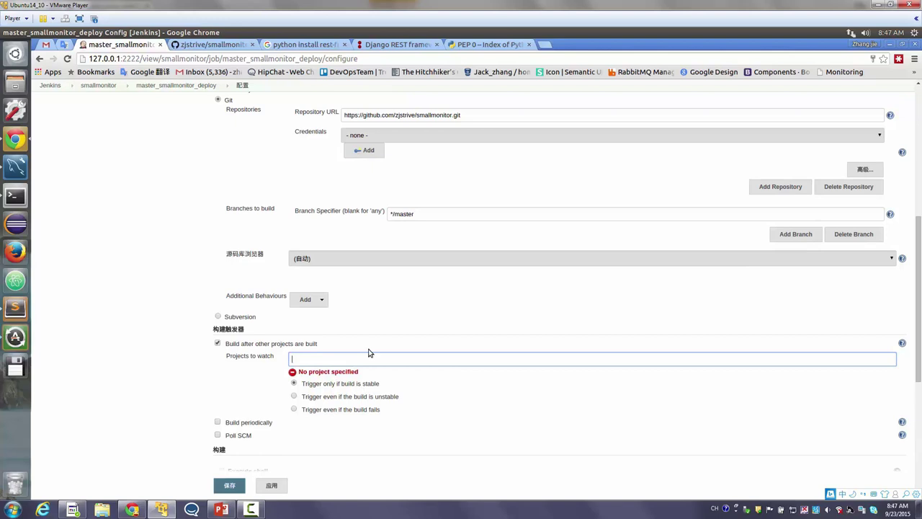
pyautogui.press('Down')
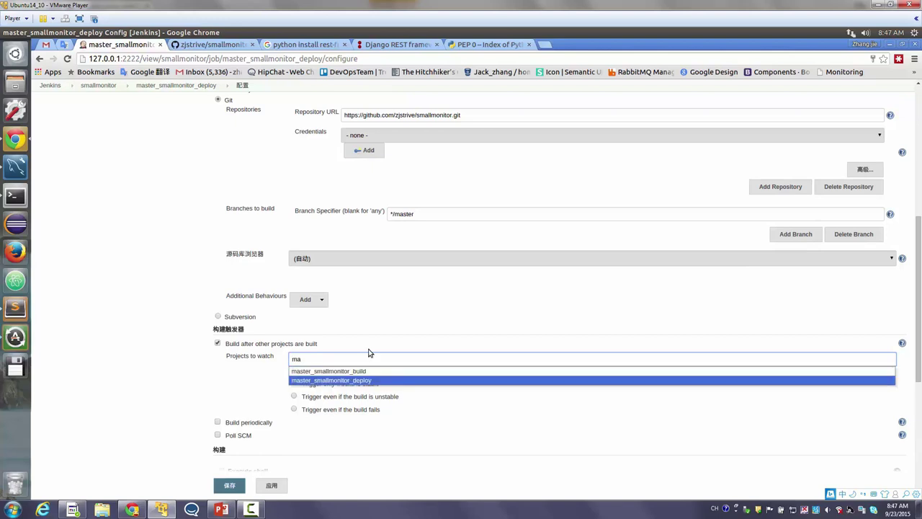
pyautogui.press('Up')
pyautogui.press('Return')
pyautogui.scroll(-2, 293, 396)
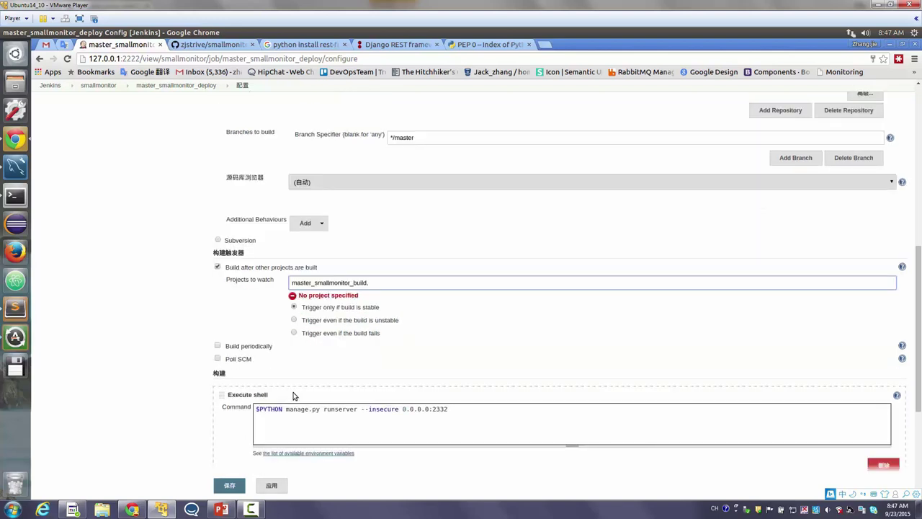
pyautogui.click(229, 485)
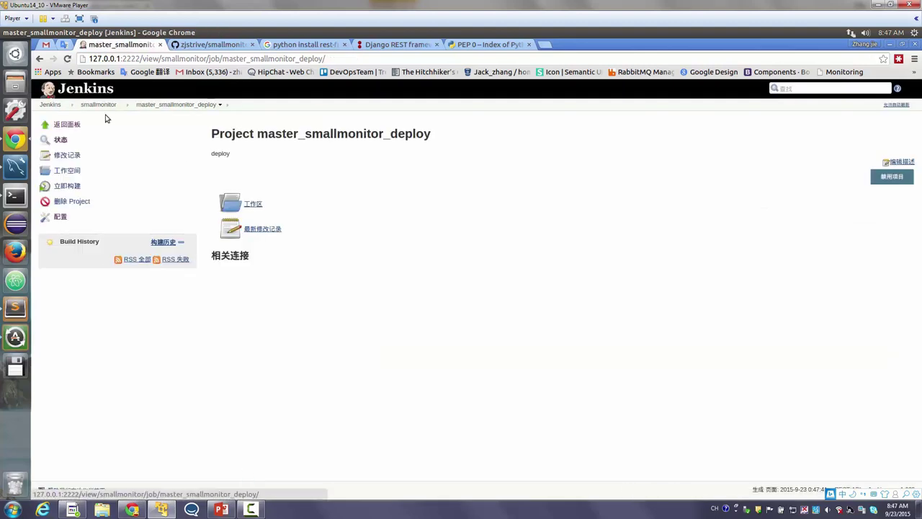
# Check the downstream project of master_smallmonitor_build, start a build of it and return to the smallmonitor view.
pyautogui.click(98, 104)
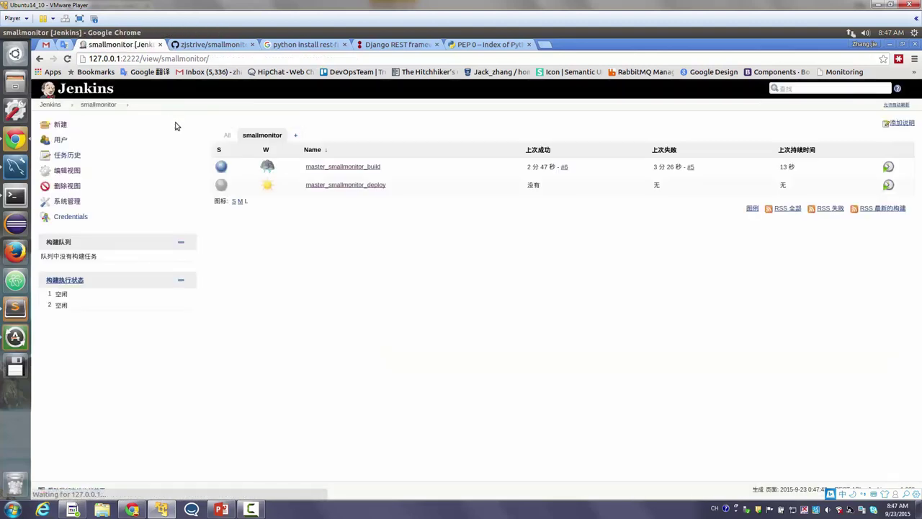
pyautogui.click(345, 167)
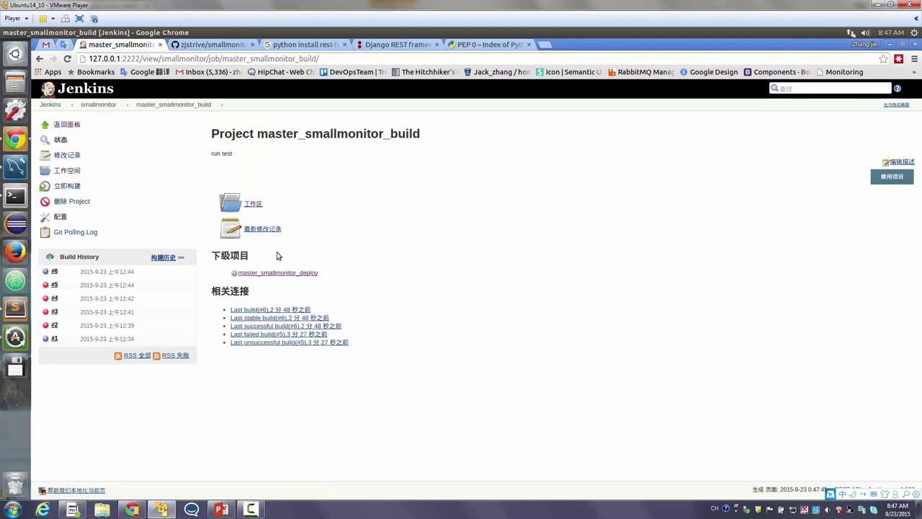
pyautogui.moveTo(348, 282); pyautogui.dragTo(250, 277)
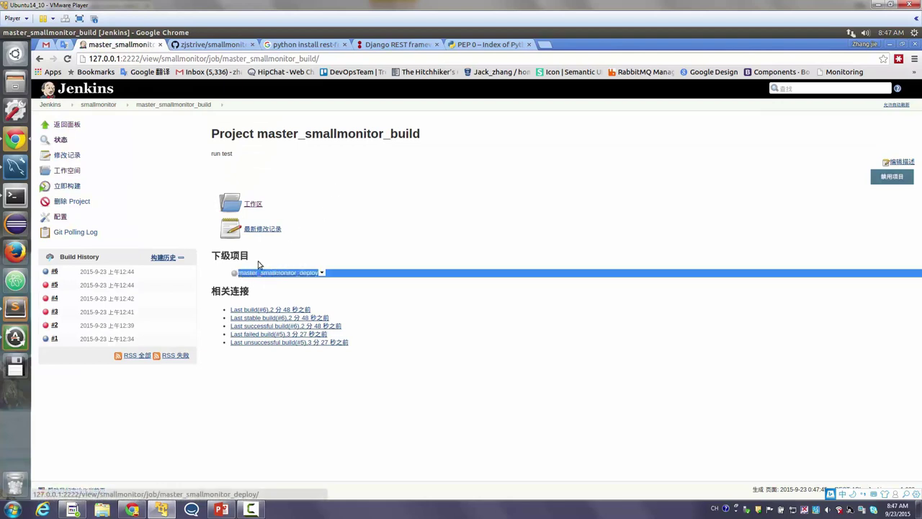
pyautogui.click(243, 269)
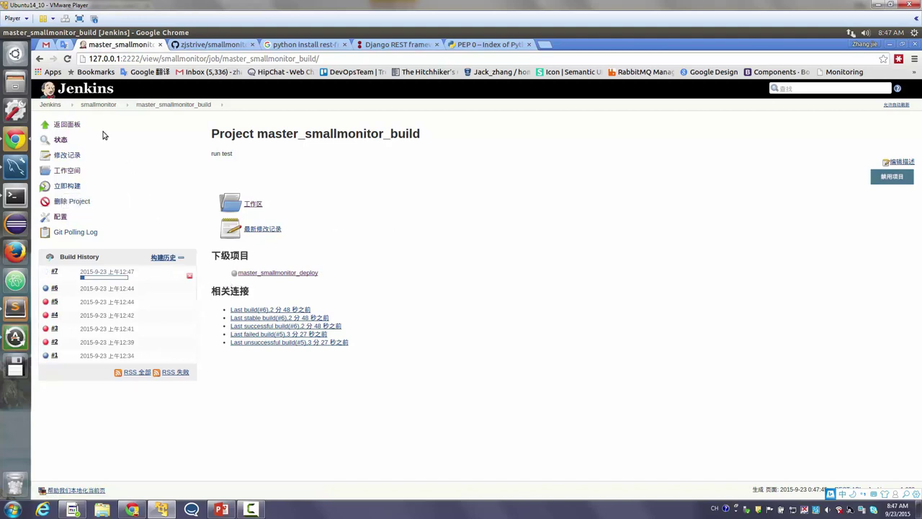
pyautogui.click(101, 106)
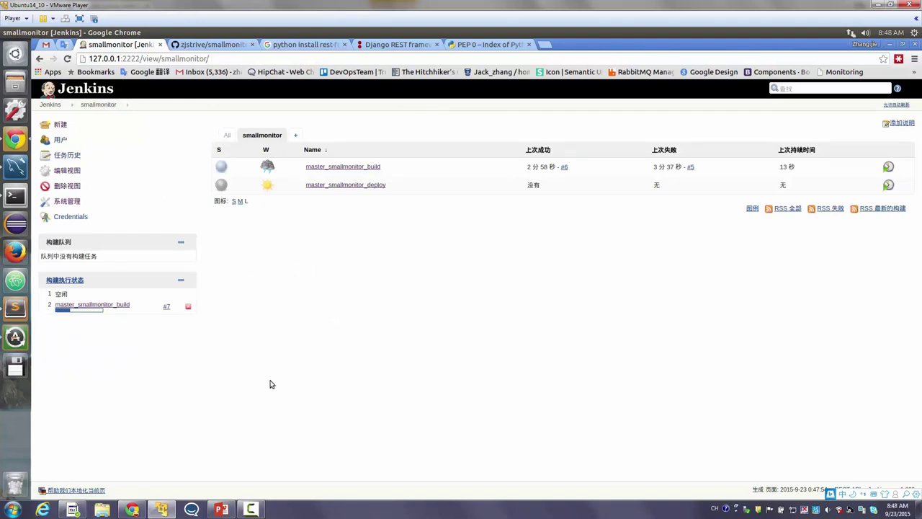
pyautogui.moveTo(256, 514)
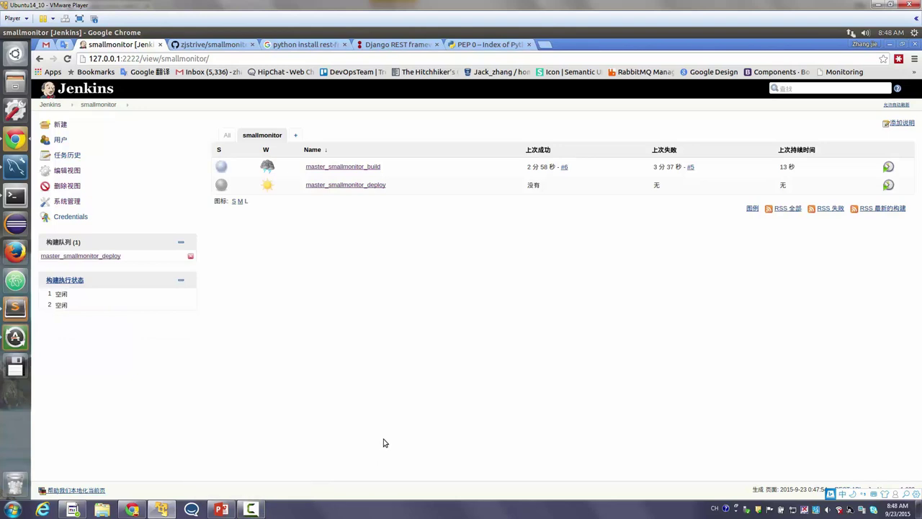
pyautogui.click(258, 510)
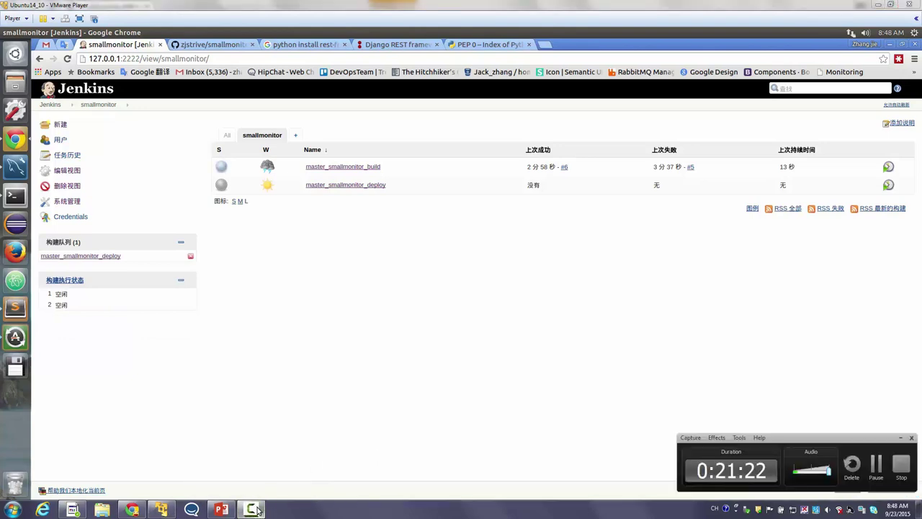
pyautogui.click(257, 510)
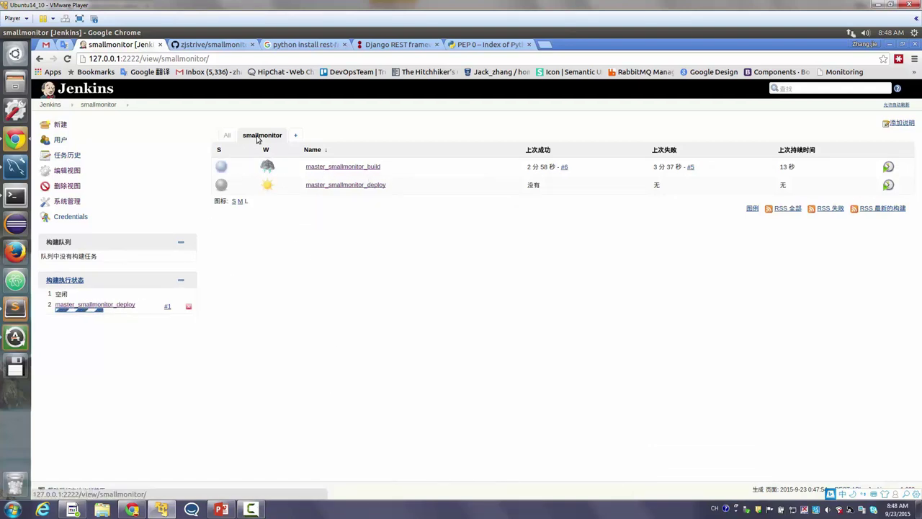
# Open the console output of master_smallmonitor_deploy build #1 and examine the runserver command at the end of the log.
pyautogui.click(343, 186)
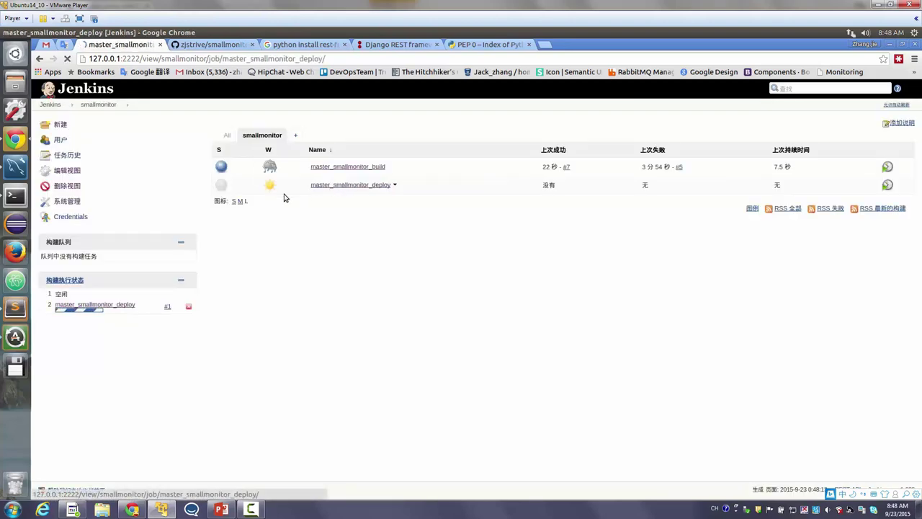
pyautogui.click(108, 260)
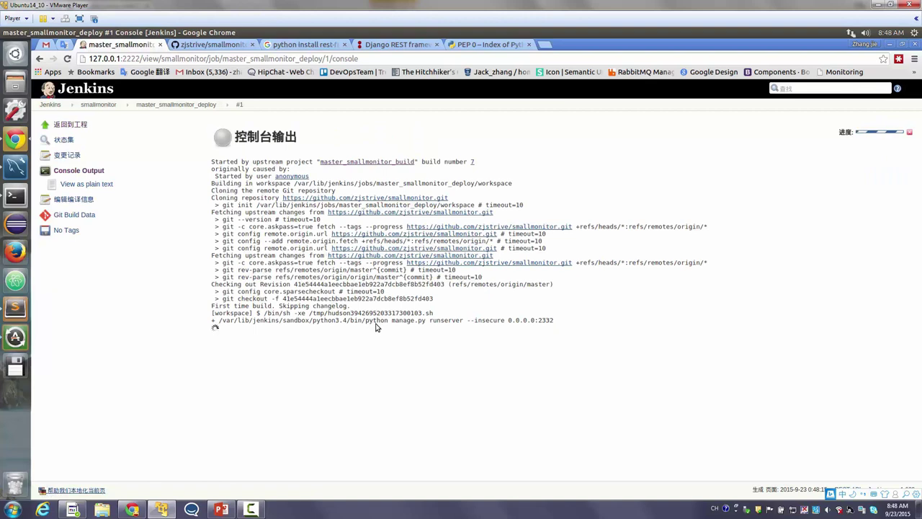
pyautogui.doubleClick(547, 326)
pyautogui.click(536, 326)
pyautogui.tripleClick(536, 326)
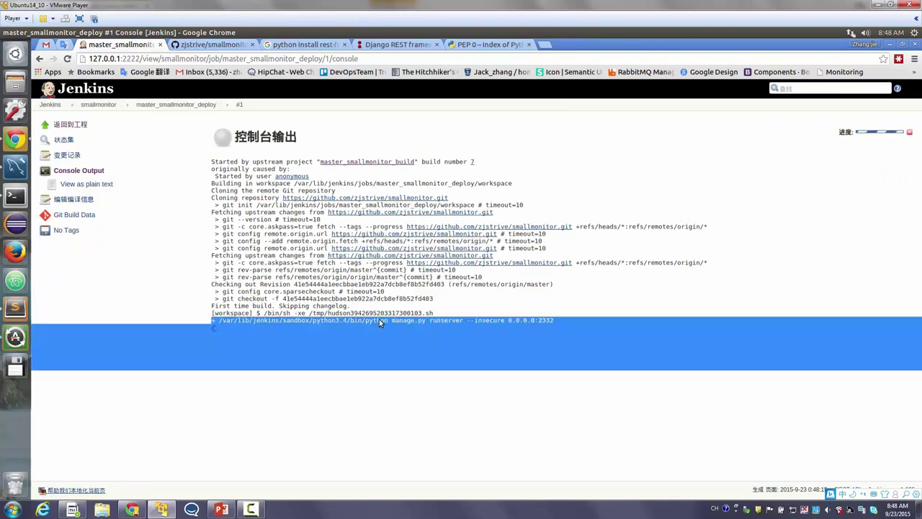
pyautogui.doubleClick(379, 321)
pyautogui.click(262, 336)
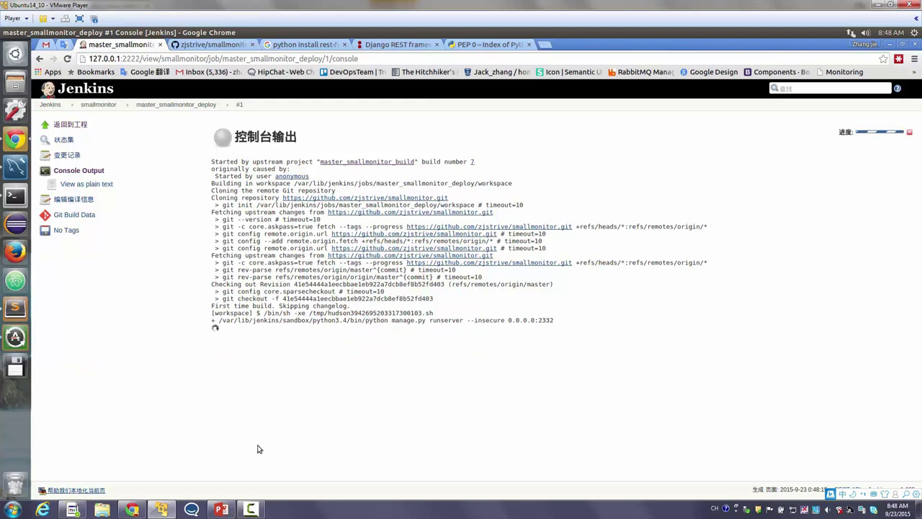
pyautogui.moveTo(275, 414); pyautogui.dragTo(315, 429)
pyautogui.tripleClick(233, 184)
pyautogui.click(319, 447)
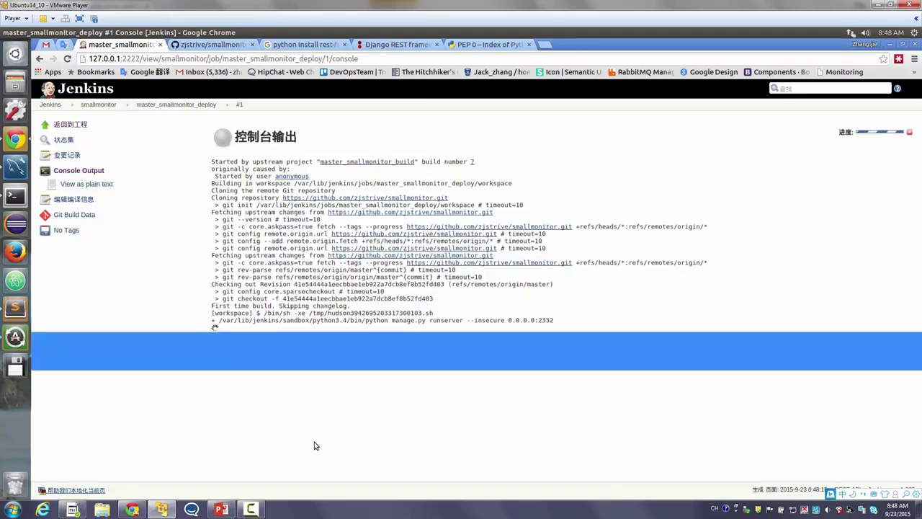
# Go to the Jenkins dashboard and check the status of the master_smallmonitor_deploy and master_smallmonitor_build jobs.
pyautogui.click(84, 105)
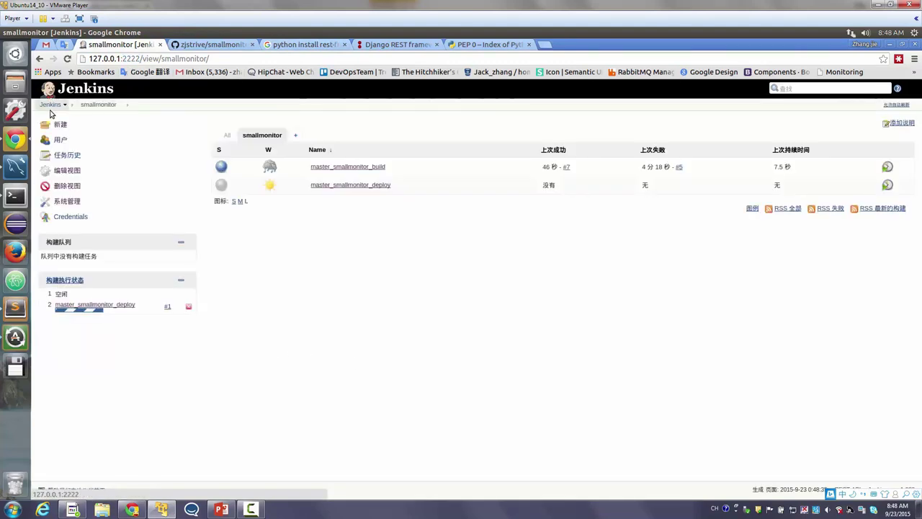
pyautogui.click(50, 108)
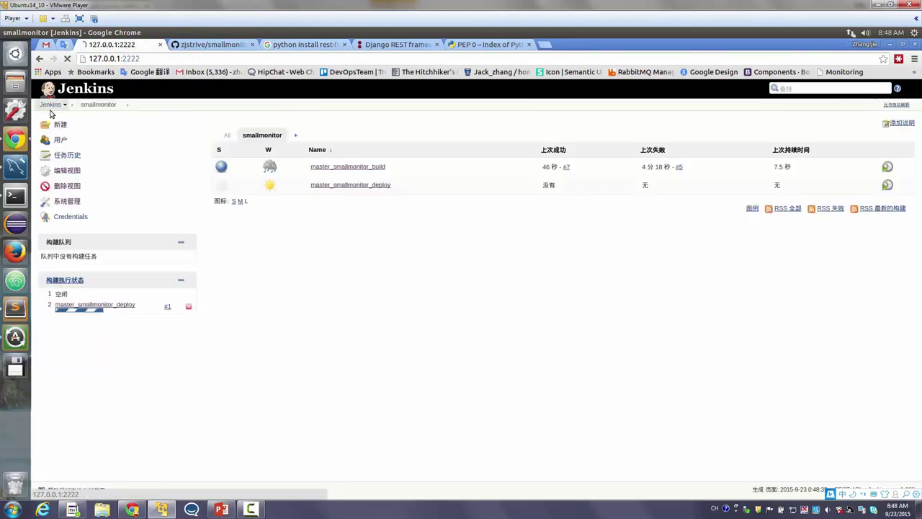
pyautogui.click(359, 186)
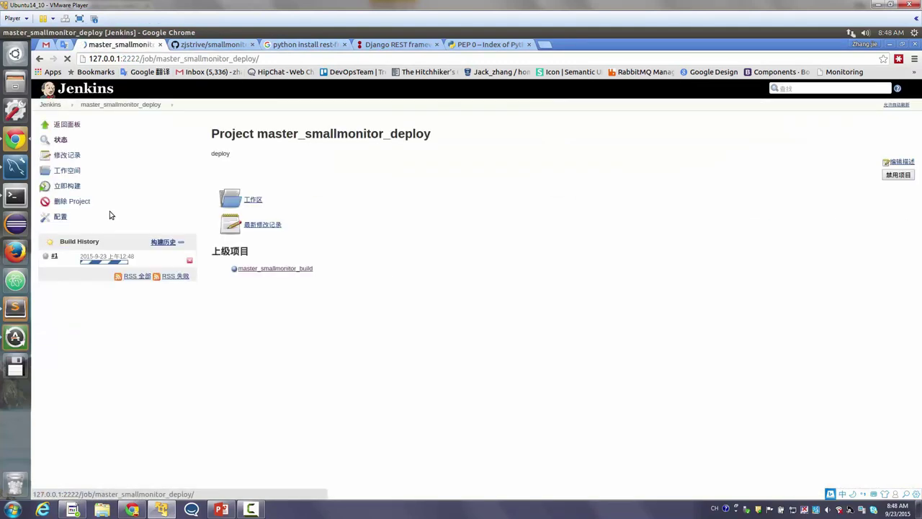
pyautogui.click(52, 106)
pyautogui.moveTo(449, 169); pyautogui.dragTo(281, 169)
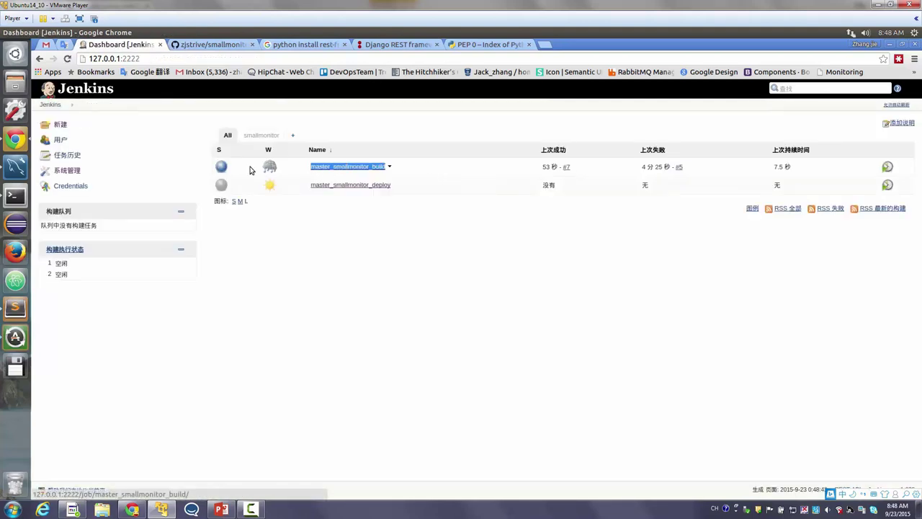
# Start a new item from the smallmonitor view and name it fixbug_smallmonitor_build.
pyautogui.moveTo(458, 190); pyautogui.dragTo(332, 252)
pyautogui.click(396, 292)
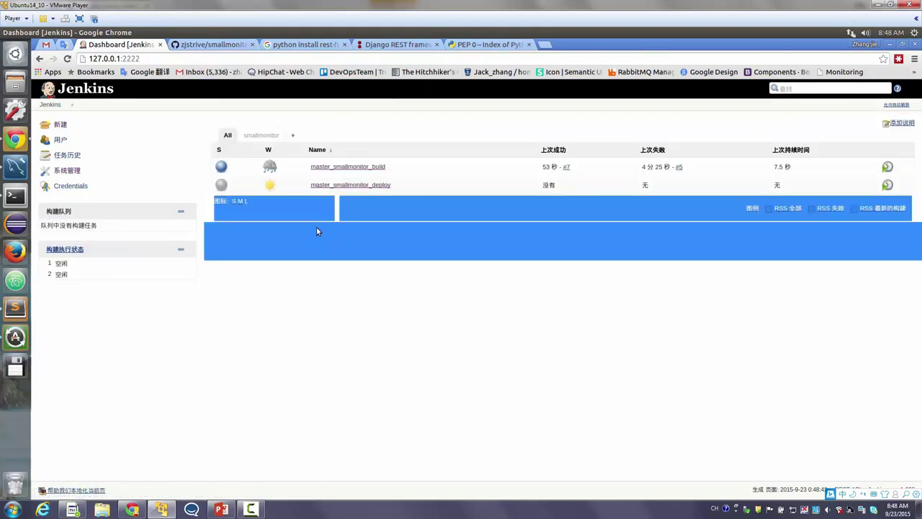
pyautogui.click(261, 136)
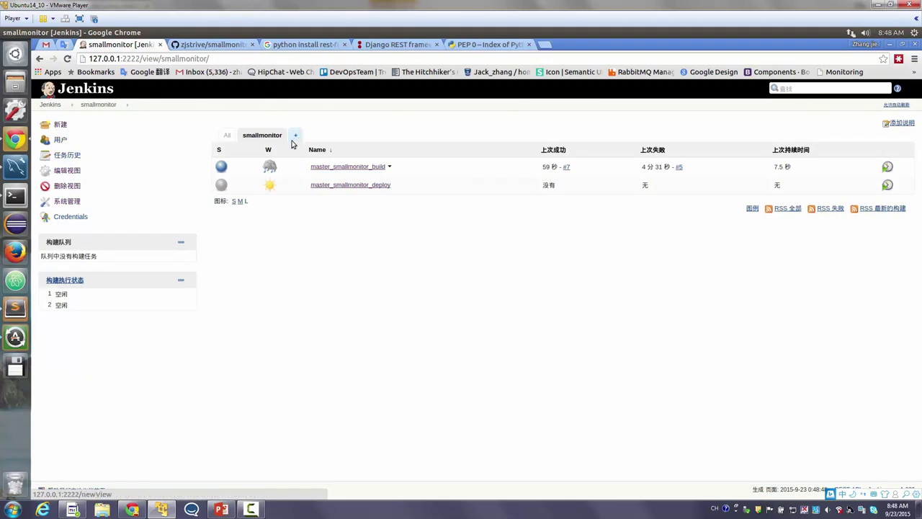
pyautogui.click(60, 124)
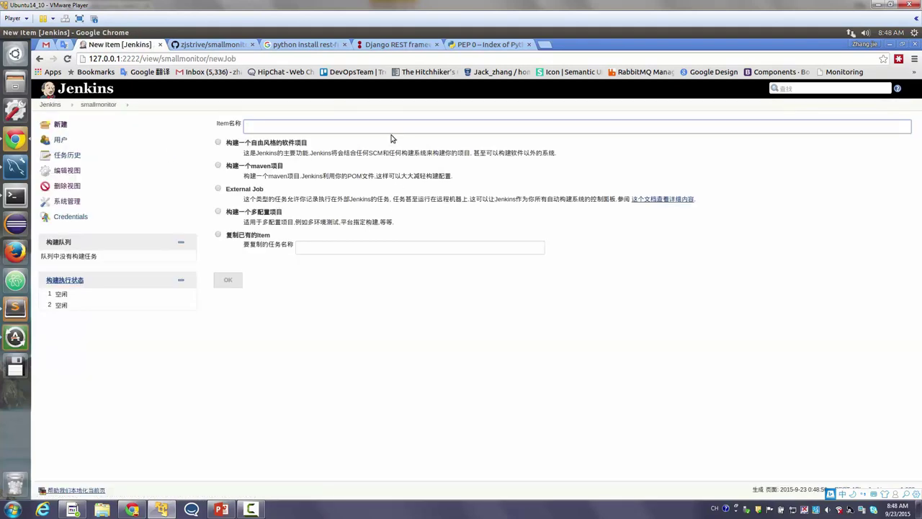
pyautogui.click(265, 128)
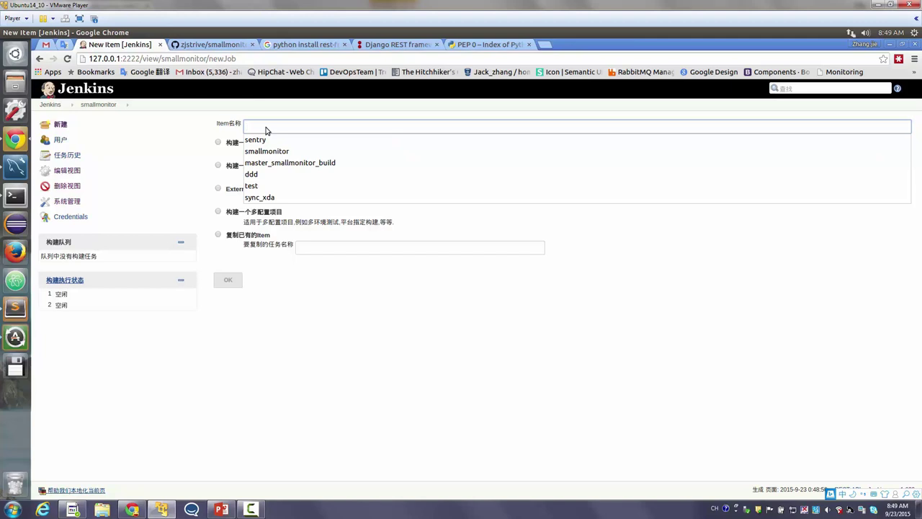
pyautogui.write('fixbug_sm')
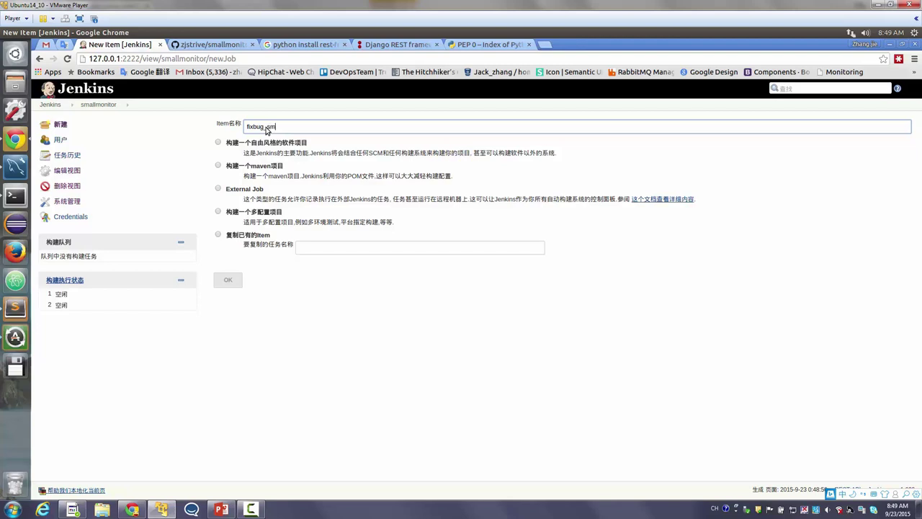
pyautogui.write('allmonitor_build')
# Create the item as a copy of the existing master_smallmonitor_build job.
pyautogui.click(248, 236)
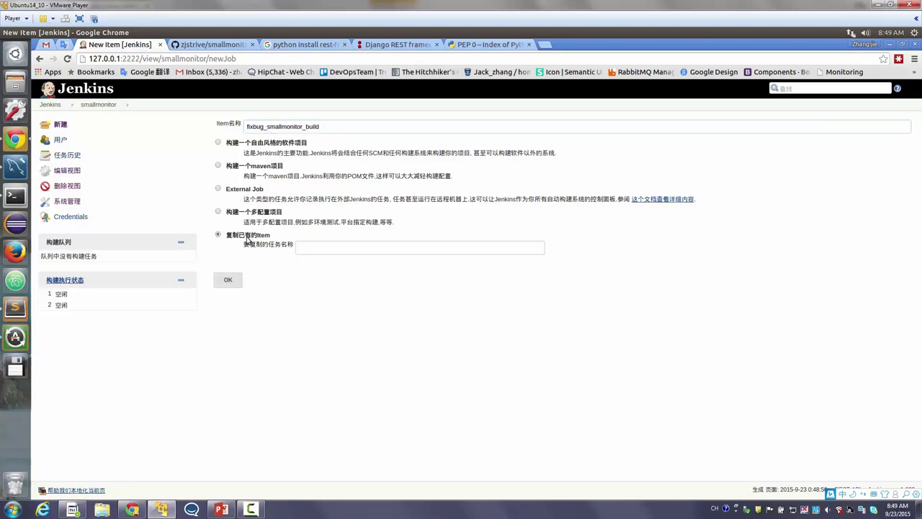
pyautogui.click(323, 250)
pyautogui.write('ma')
pyautogui.press('Return')
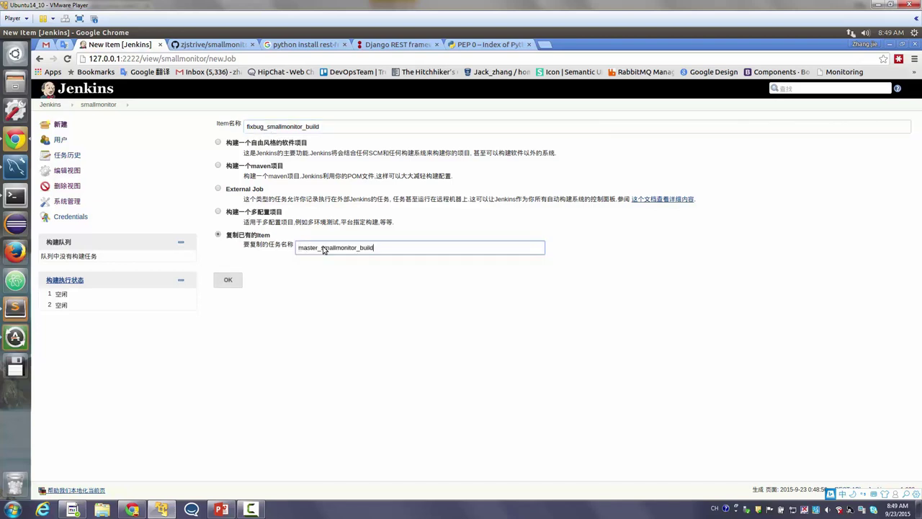
pyautogui.click(230, 279)
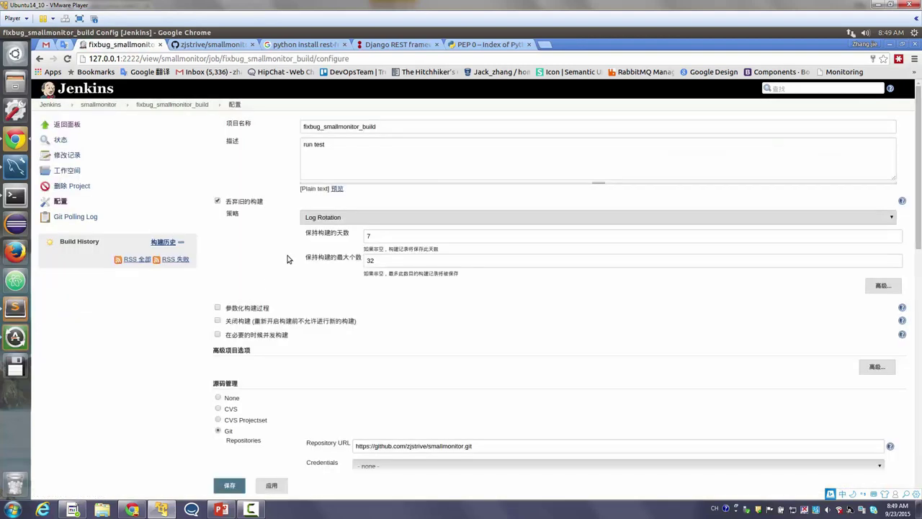
# Review the copied job's description, source repository, shell build commands and e-mail notification, and save the configuration of fixbug_smallmonitor_build.
pyautogui.click(349, 175)
pyautogui.hotkey('ctrl', 'shift', 'Left')
pyautogui.hotkey('ctrl', 'shift', 'Left')
pyautogui.scroll(-3, 349, 175)
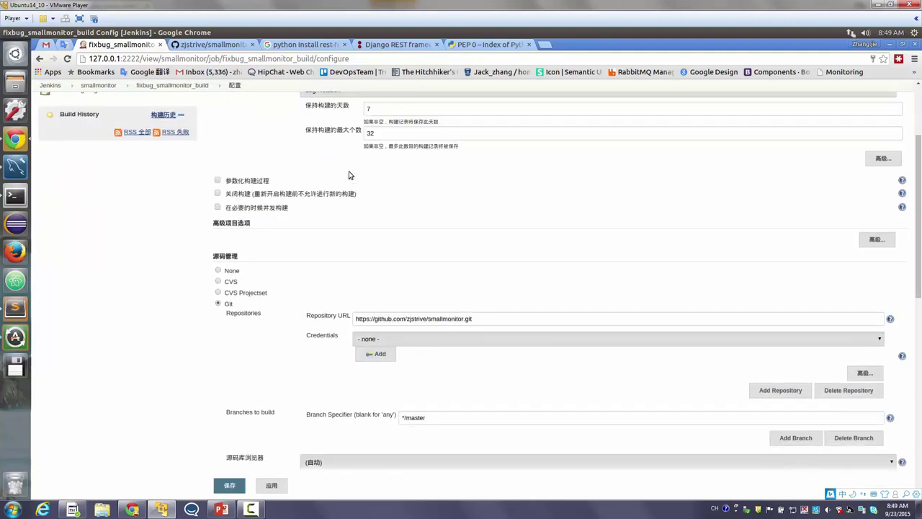
pyautogui.scroll(3, 350, 175)
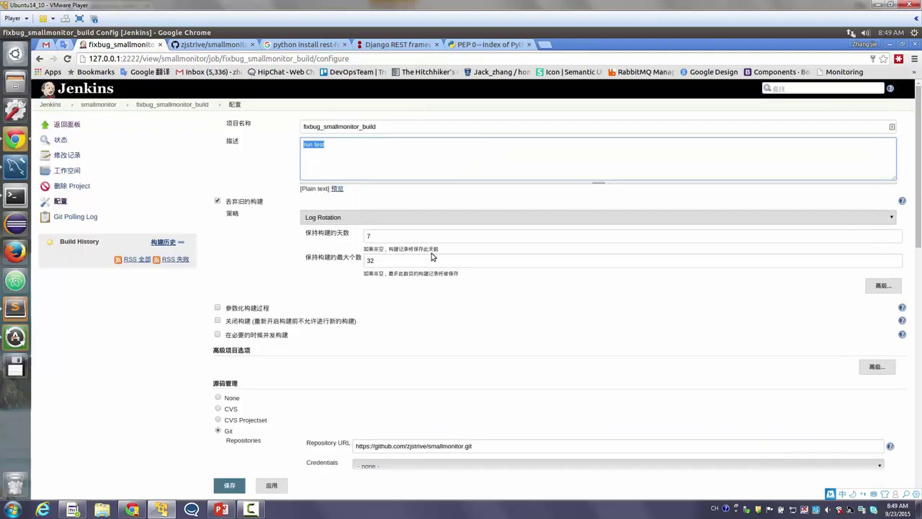
pyautogui.scroll(-4, 384, 297)
pyautogui.scroll(-10, 384, 298)
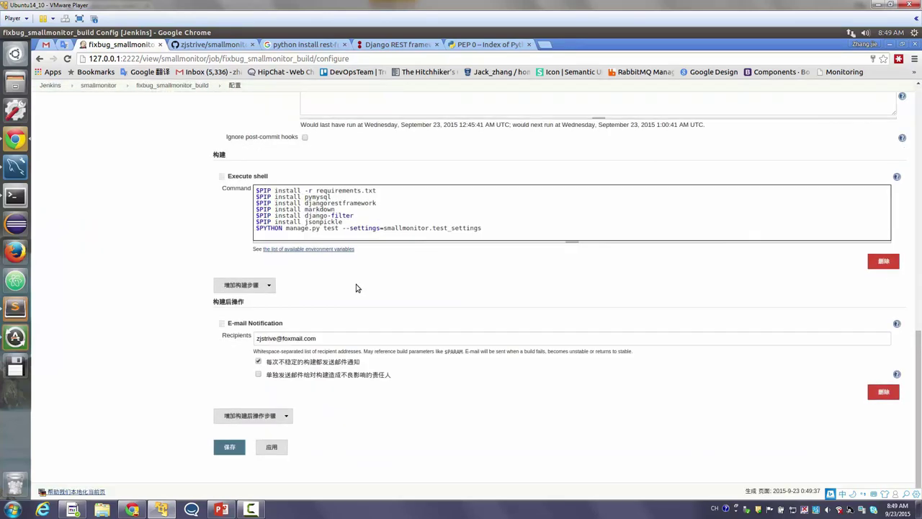
pyautogui.click(230, 446)
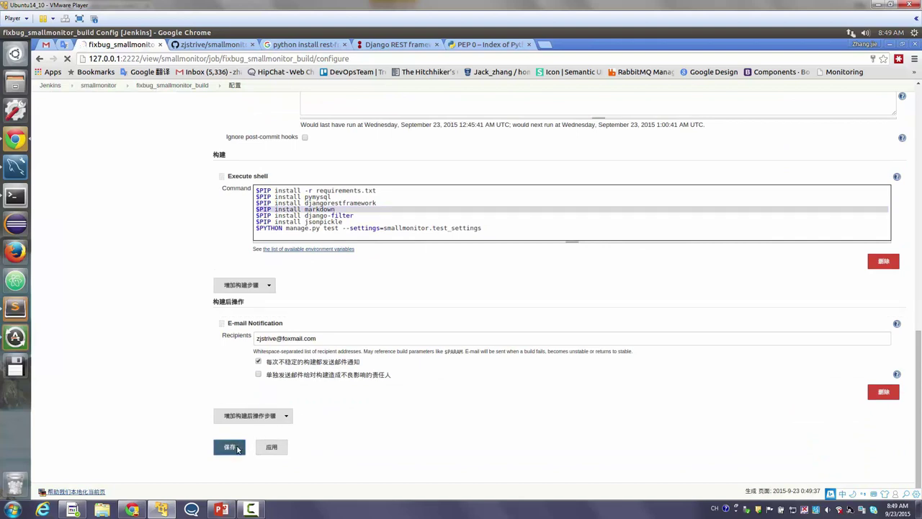